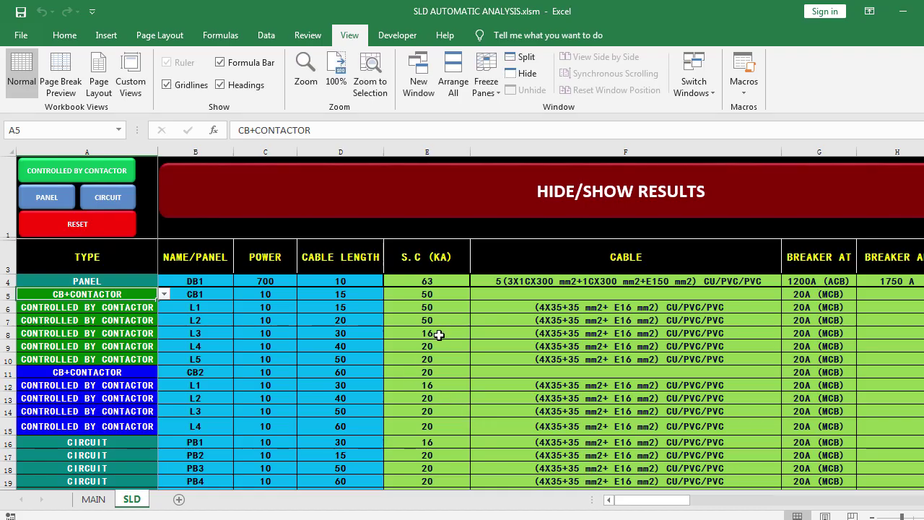
Step: Select POWER cell C6 and minimise Excel to bring the empty AutoCAD drawing forward
click(257, 306)
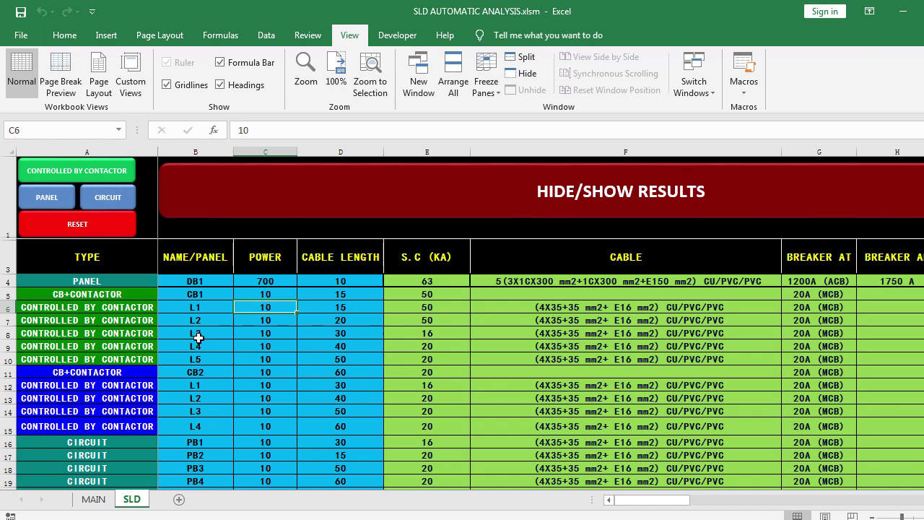
click(902, 12)
Step: Run the SLD command to draw the DB1 single-line diagram and zoom over it
text(SLD)
key(Return)
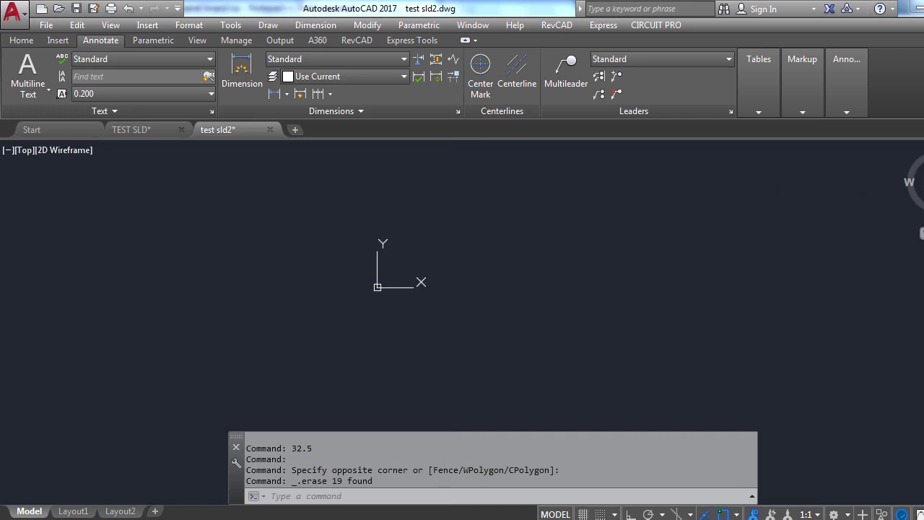
scroll(433, 261, down, 5)
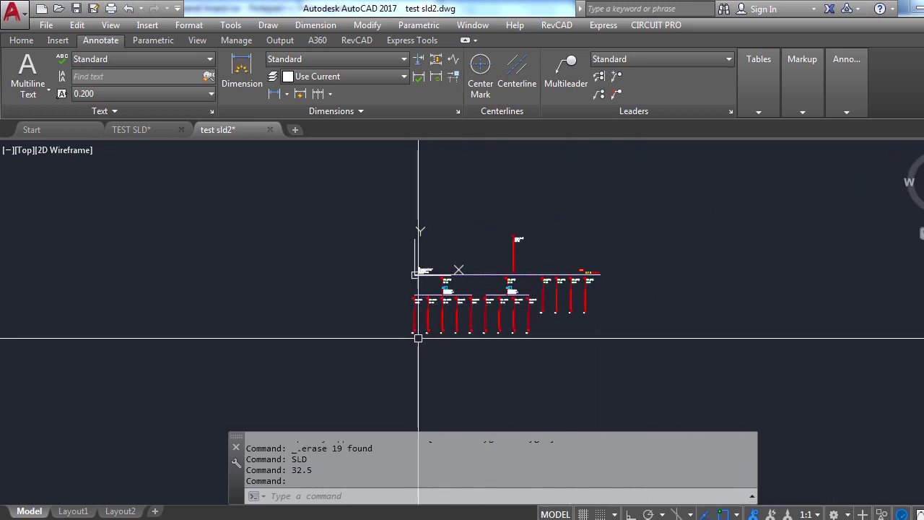
scroll(392, 258, up, 1)
scroll(409, 244, up, 1)
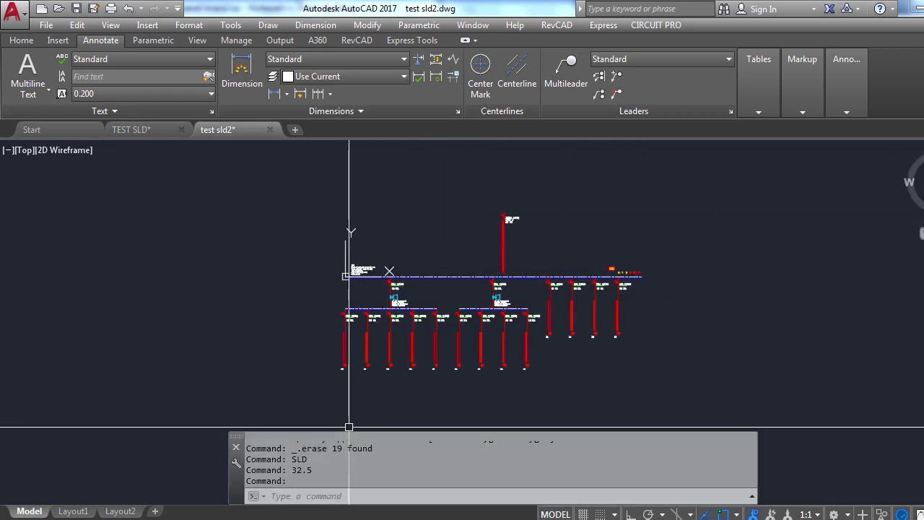
Step: Compare the Excel SLD sheet with the generated diagram's branches and circuits
key(alt+Tab)
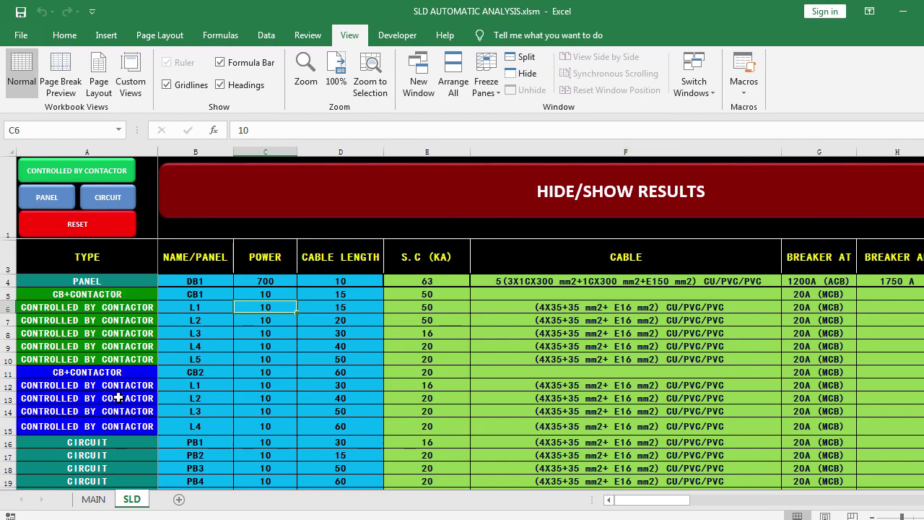
scroll(202, 356, down, 2)
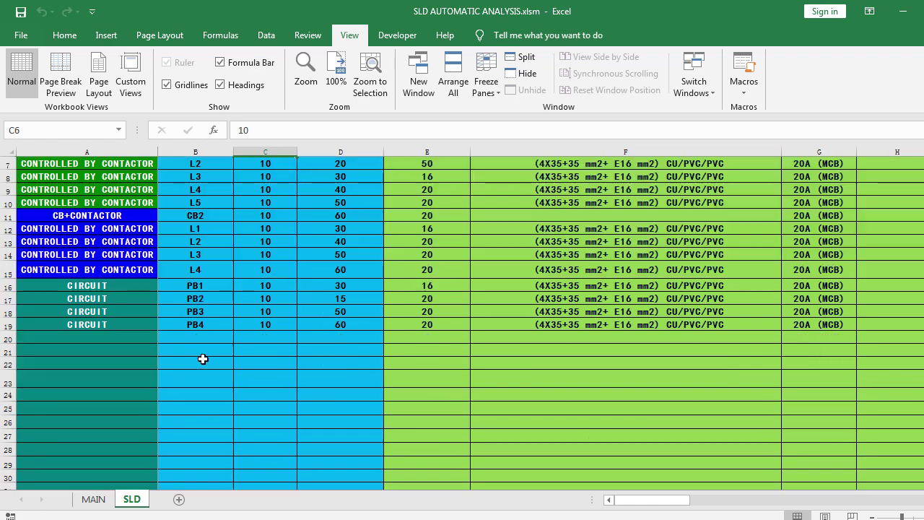
scroll(206, 324, up, 2)
scroll(206, 347, down, 2)
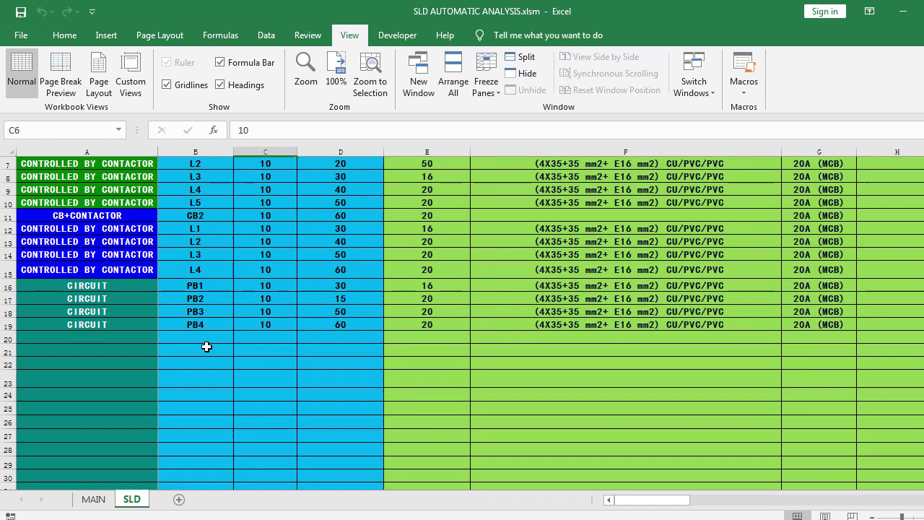
click(899, 11)
scroll(326, 222, down, 2)
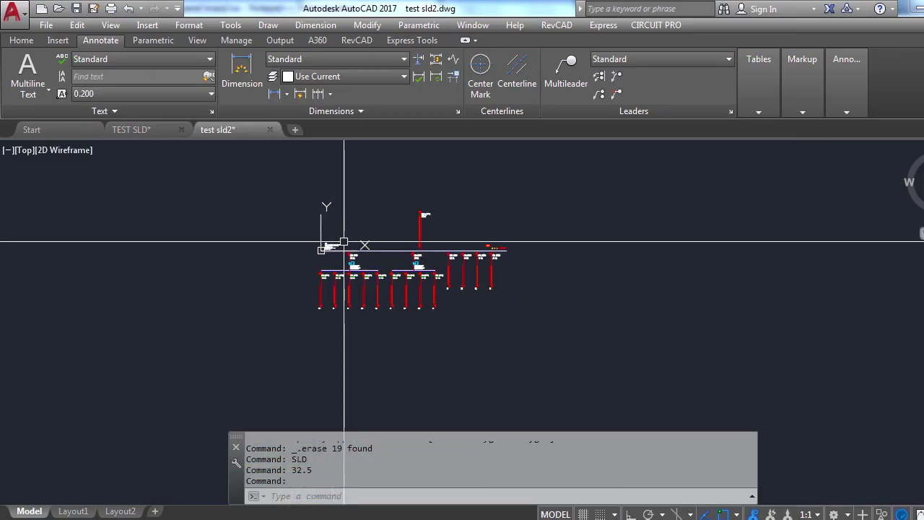
scroll(303, 260, up, 1)
scroll(339, 308, up, 2)
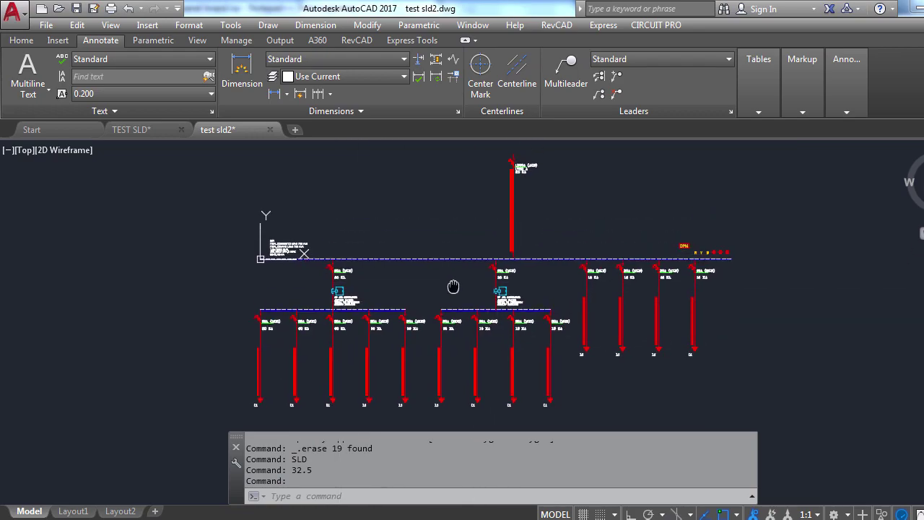
scroll(453, 289, down, 1)
Step: Recheck against the SLD sheet, pan the diagram, and cancel the stray 'sd' command
key(alt+Tab)
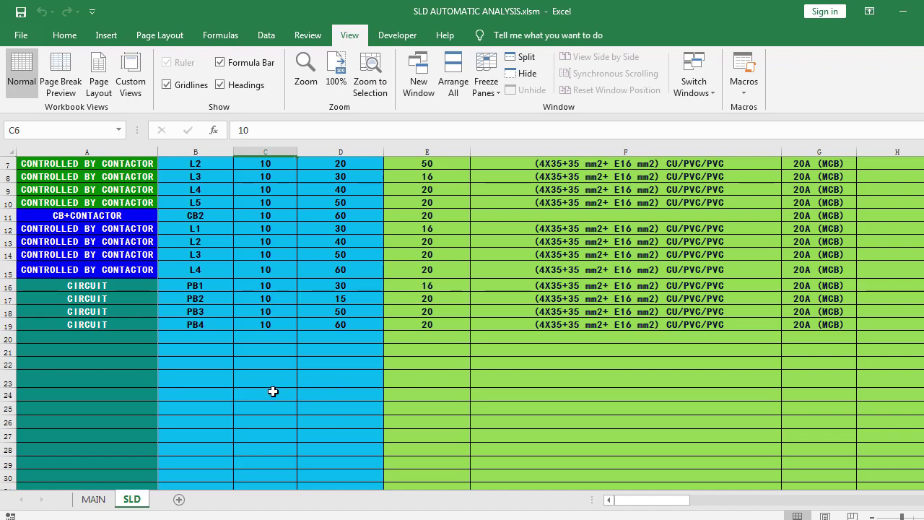
scroll(349, 325, up, 2)
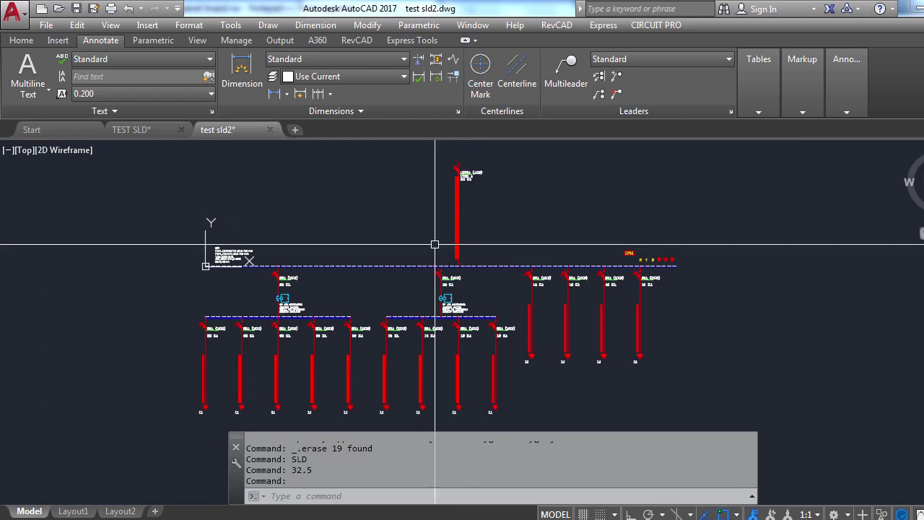
drag(423, 263, 408, 279)
scroll(469, 238, down, 2)
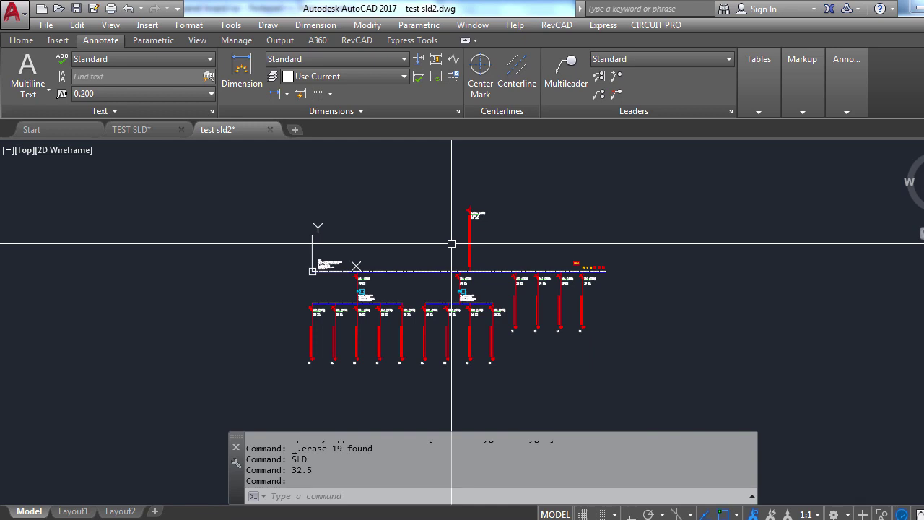
text(s)
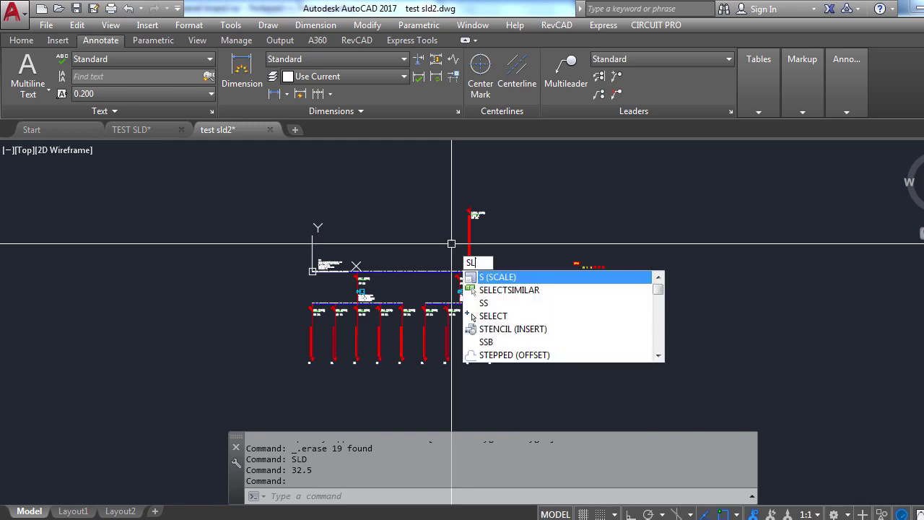
text(d)
key(Escape)
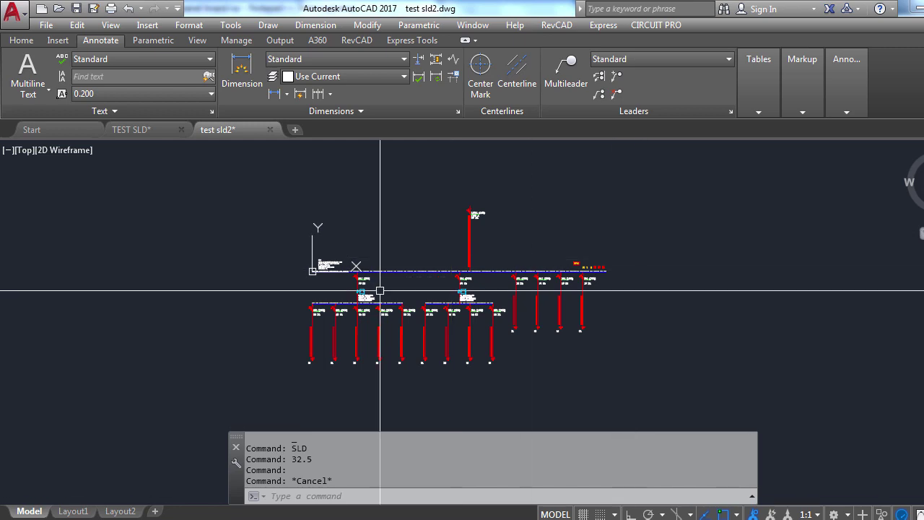
Step: Zoom in on the two contactor branches, zoom back out, and return to SLD AUTOMATIC ANALYSIS.xlsm
scroll(372, 289, up, 5)
scroll(343, 290, up, 3)
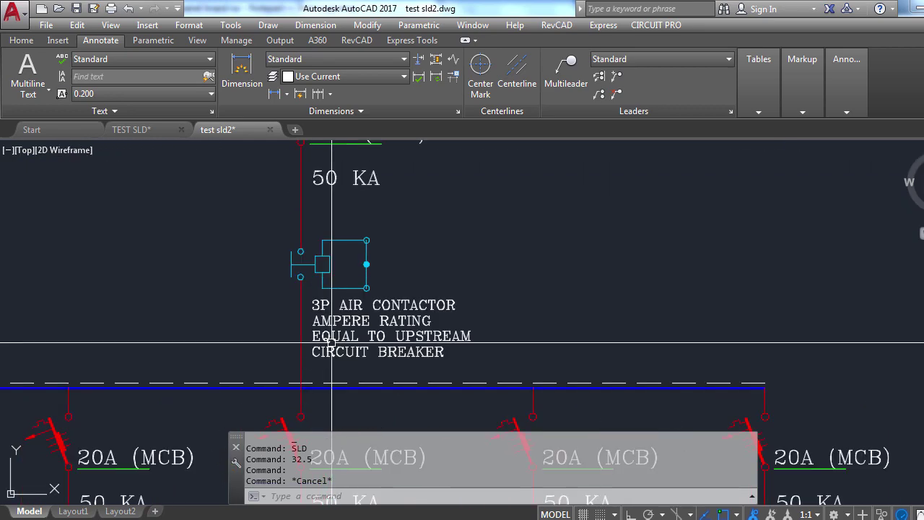
scroll(337, 301, down, 6)
scroll(337, 306, down, 2)
scroll(489, 303, up, 2)
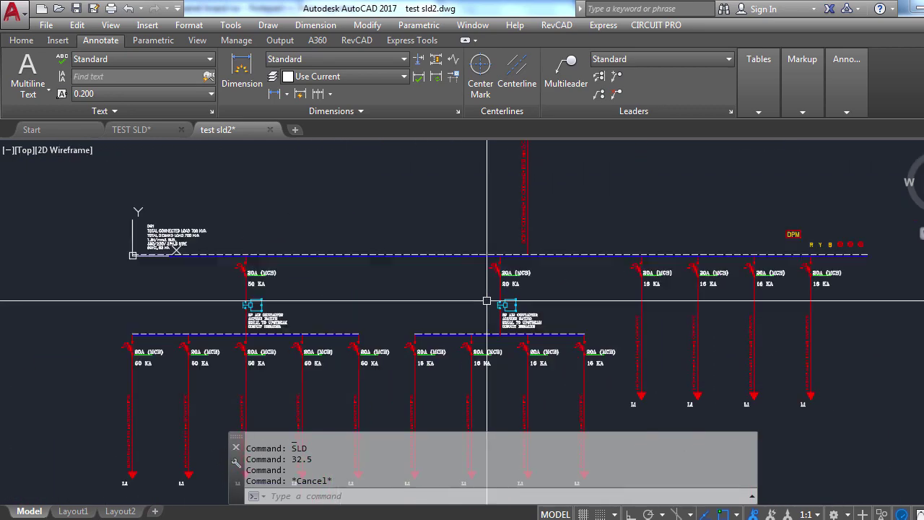
scroll(504, 289, up, 5)
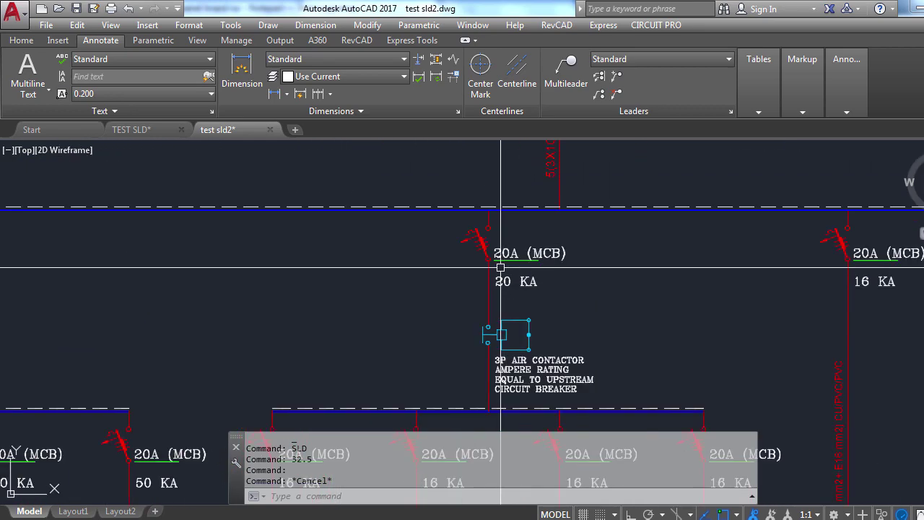
scroll(347, 326, down, 2)
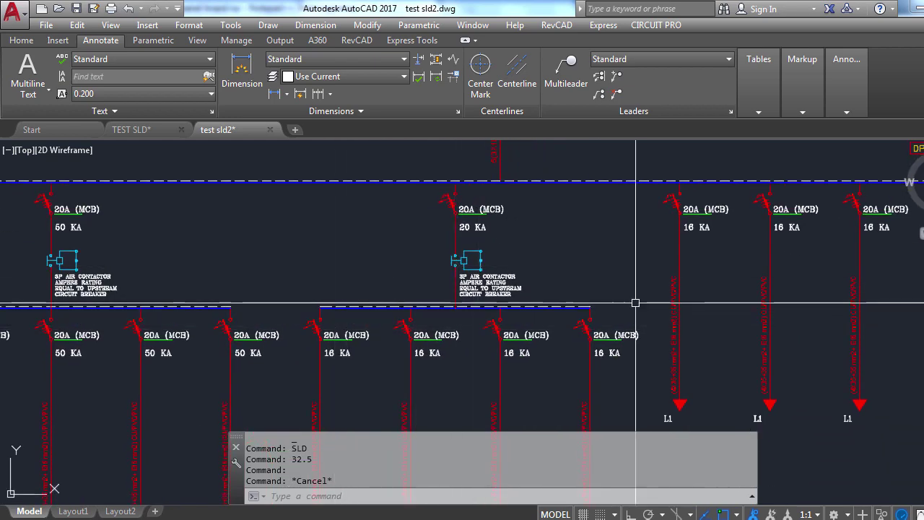
scroll(598, 279, down, 1)
scroll(543, 334, down, 1)
scroll(542, 334, down, 1)
scroll(537, 314, down, 1)
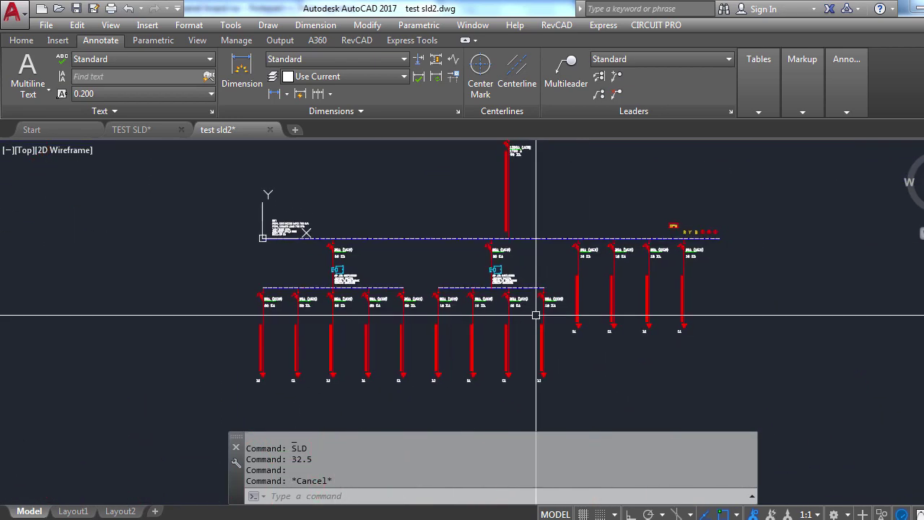
scroll(541, 320, up, 1)
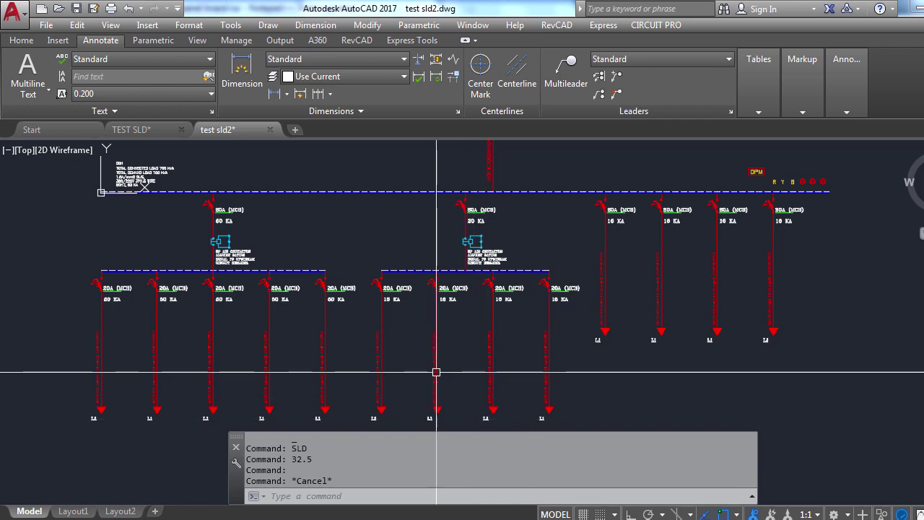
scroll(454, 406, down, 2)
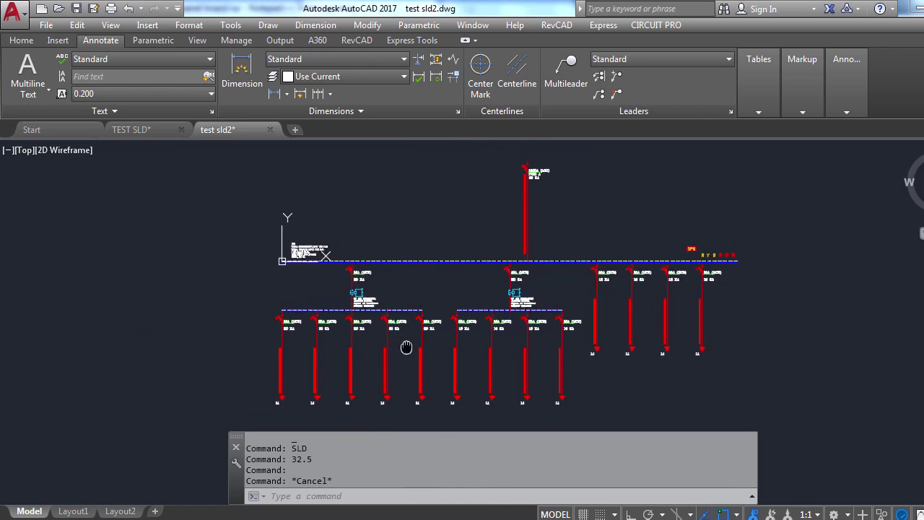
scroll(422, 314, down, 3)
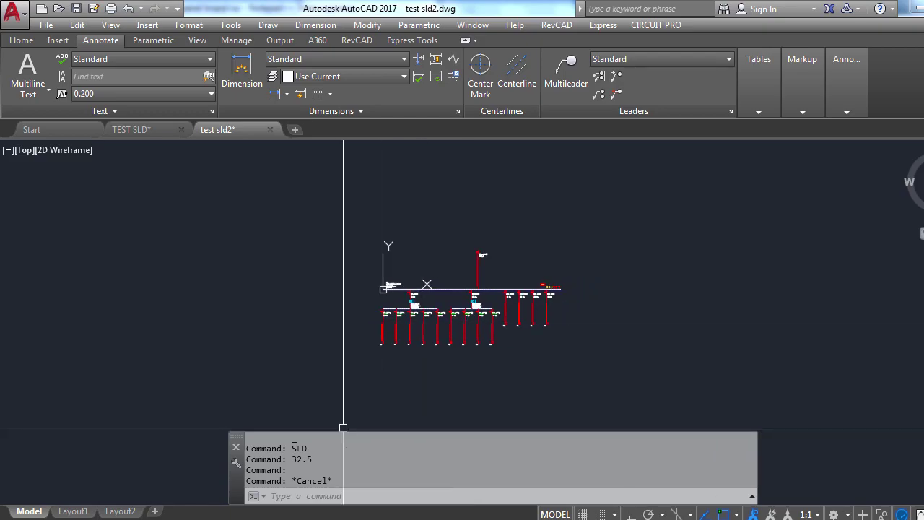
key(alt+Tab)
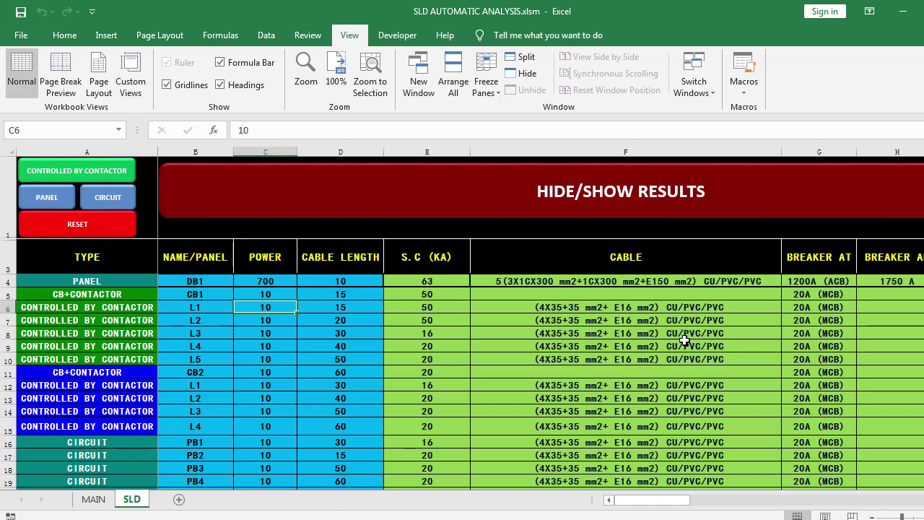
mouse_move(636, 500)
mouse_down()
mouse_move(664, 511)
mouse_move(636, 506)
mouse_up()
scroll(132, 330, down, 3)
scroll(130, 329, up, 3)
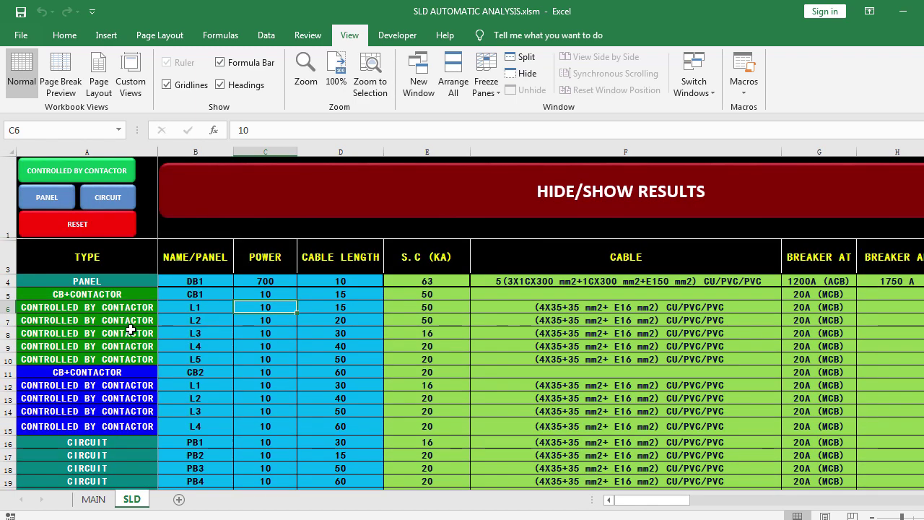
scroll(144, 309, down, 3)
scroll(151, 307, up, 3)
click(191, 309)
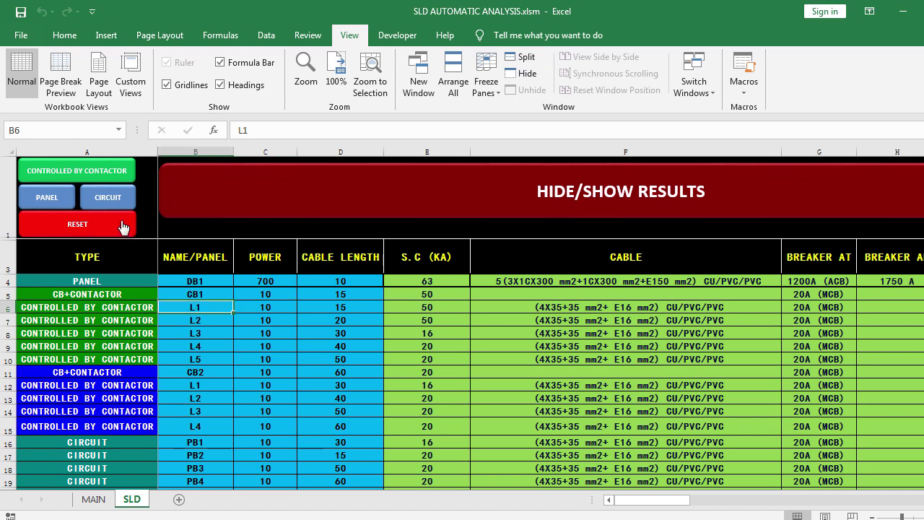
Step: Clear the TYPE column from A4 down, then show DB1's TYPE choices in A4
click(102, 233)
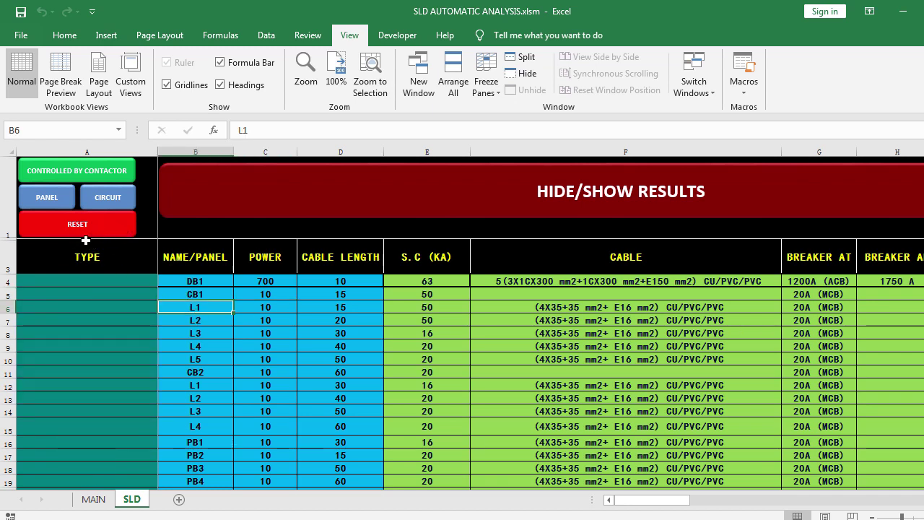
click(90, 226)
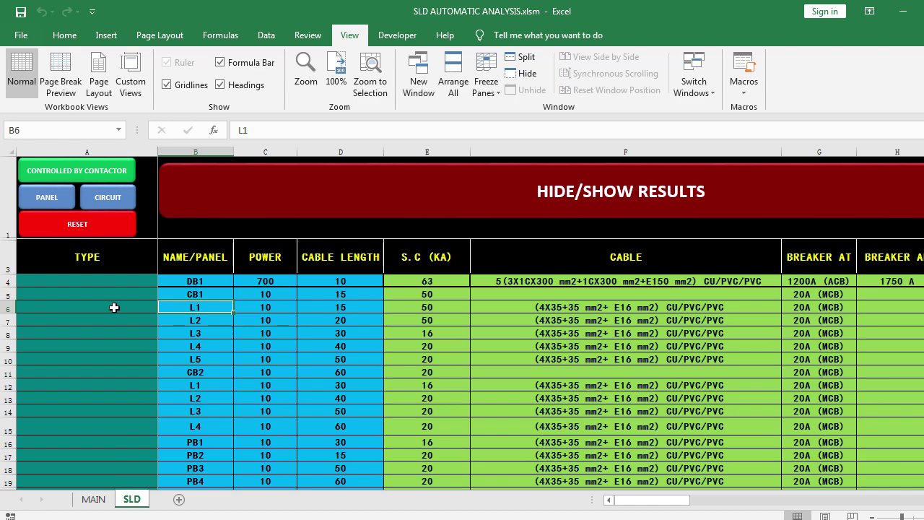
drag(122, 278, 86, 499)
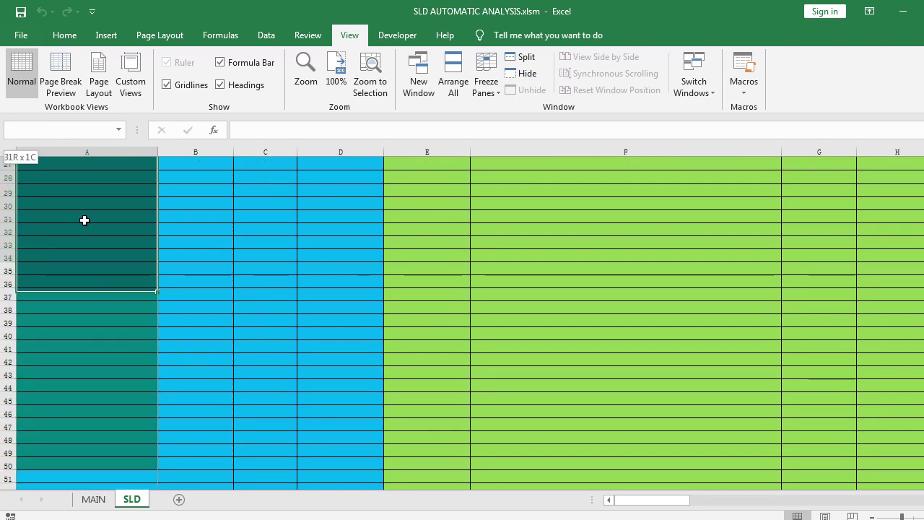
drag(86, 498, 93, 177)
scroll(93, 176, up, 2)
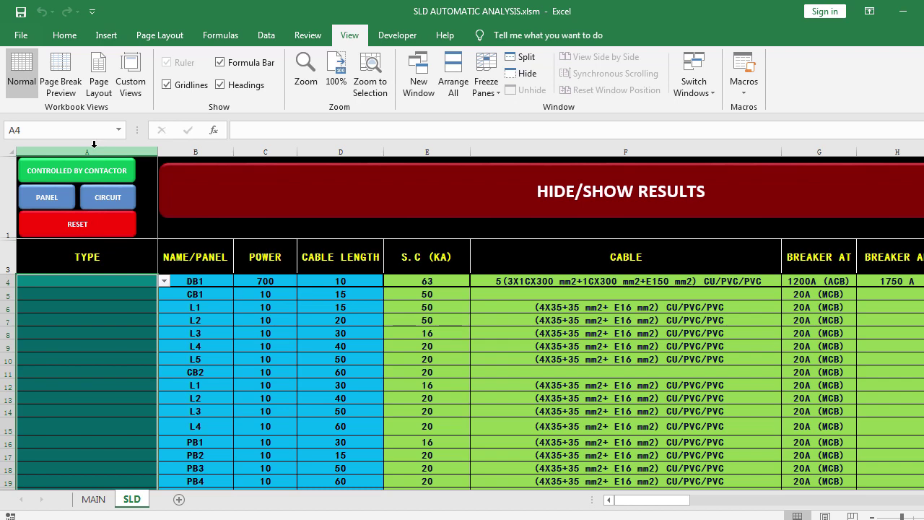
click(106, 279)
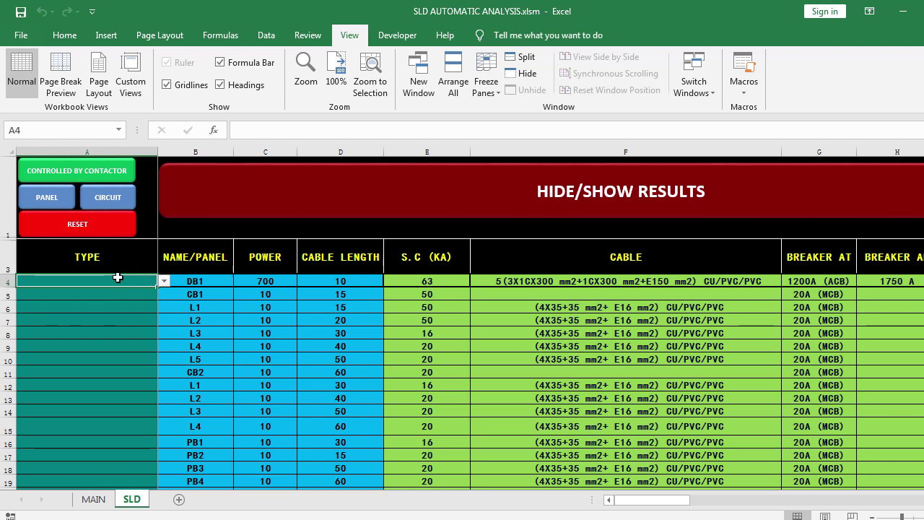
click(165, 282)
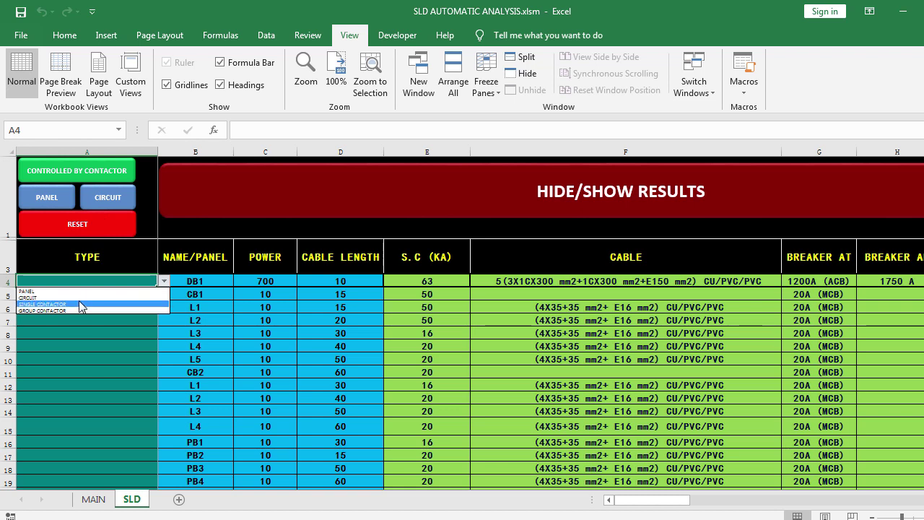
Step: Switch DB1's TYPE through PANEL and CIRCUIT, ending on SINGLE CONTACTOR
click(36, 292)
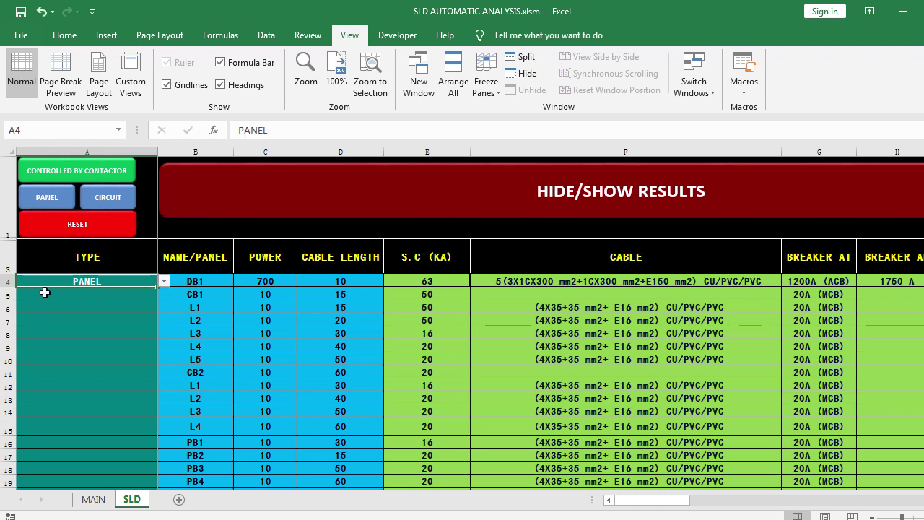
click(165, 282)
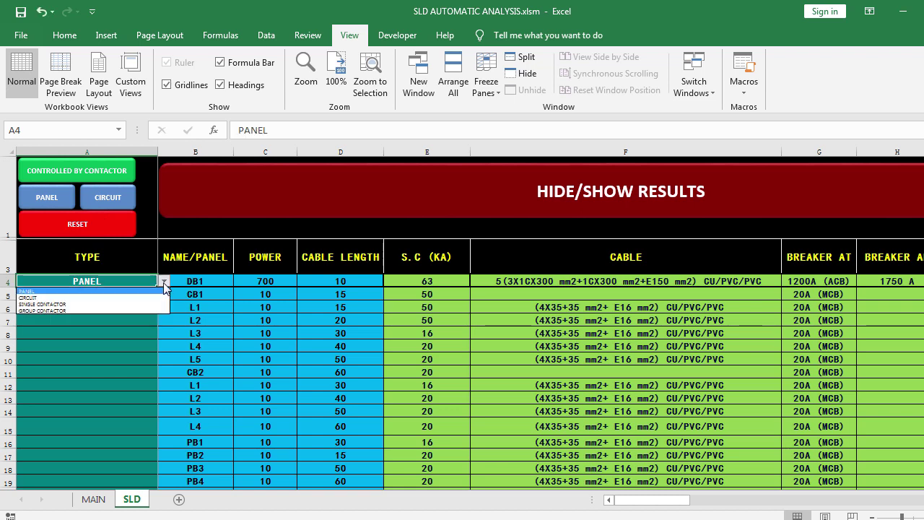
click(58, 297)
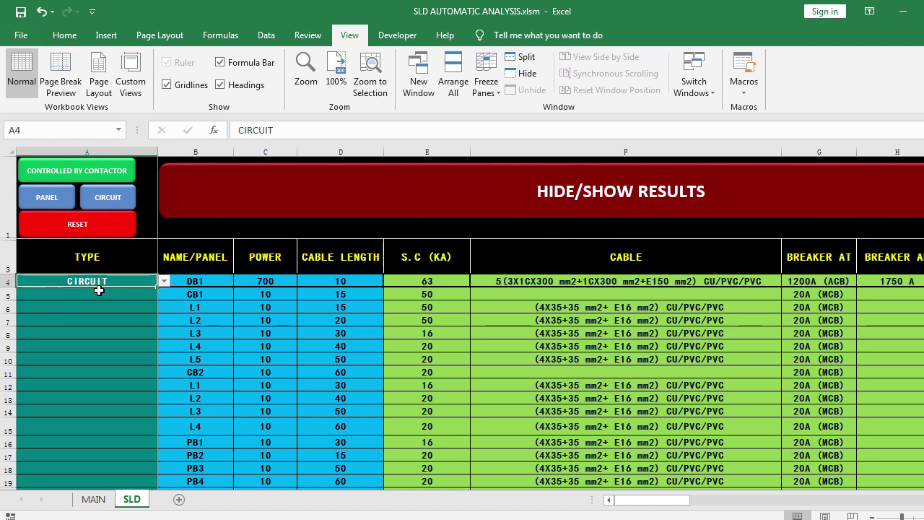
click(164, 283)
click(65, 307)
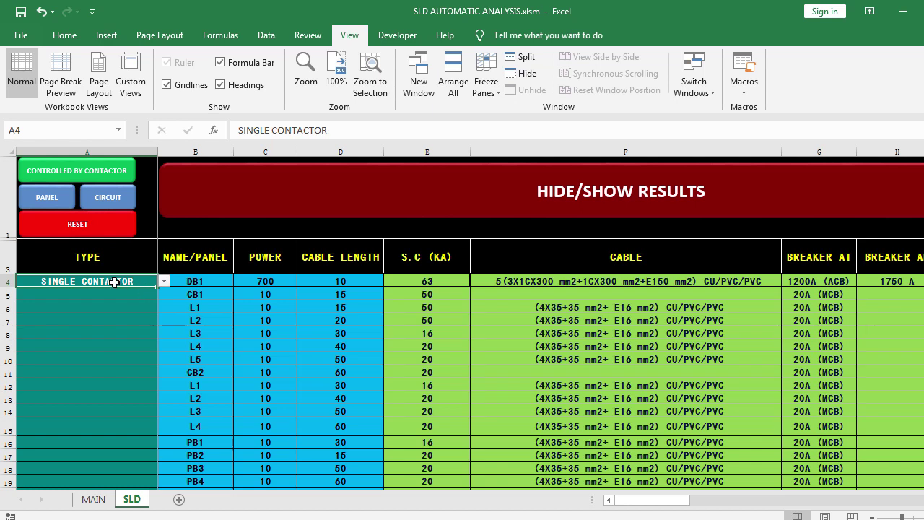
Step: Keep SINGLE CONTACTOR in A4, then select the DB1 row A4:G4 and return to A4
click(165, 281)
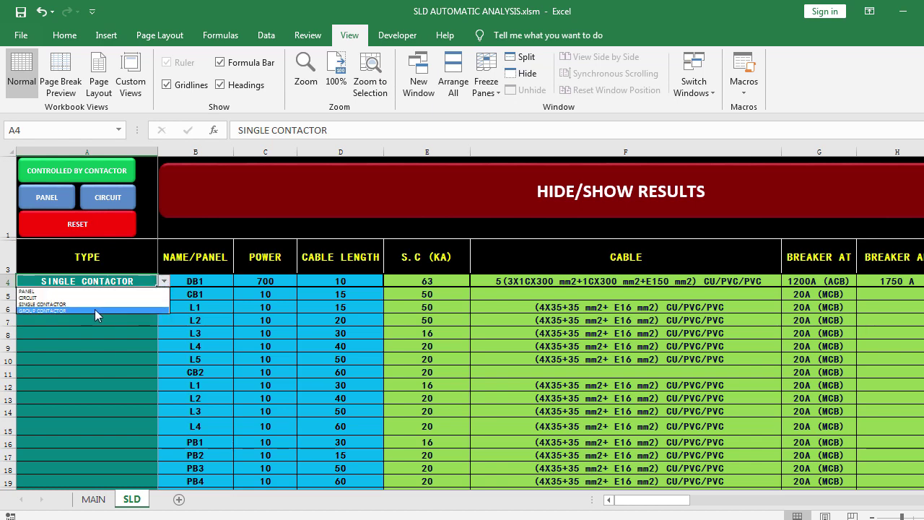
click(122, 320)
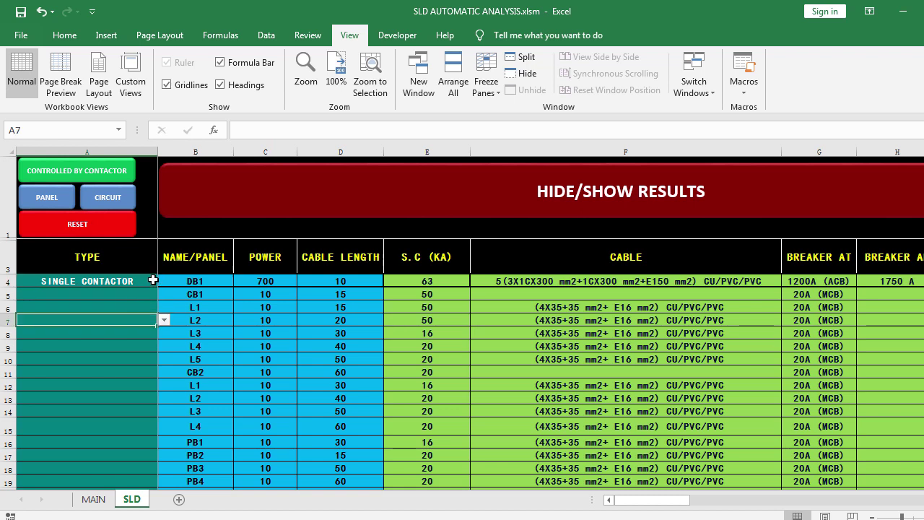
click(139, 284)
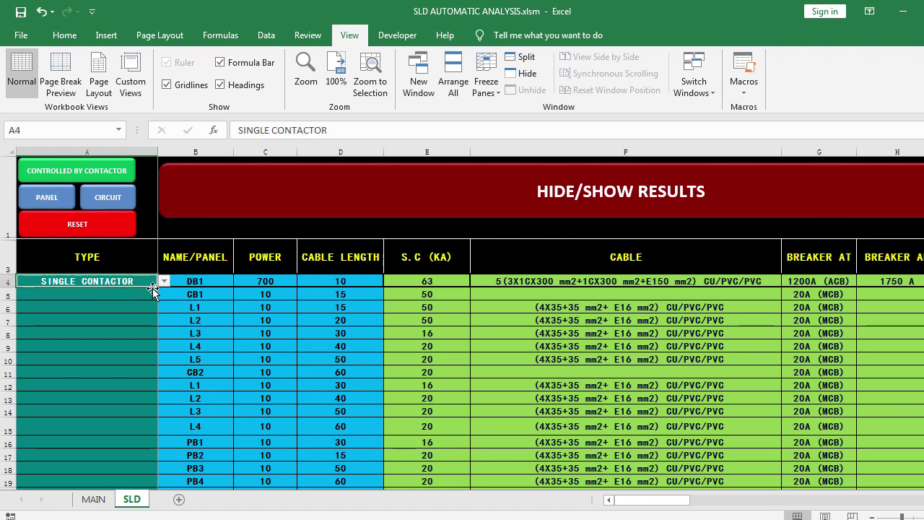
click(164, 281)
click(161, 283)
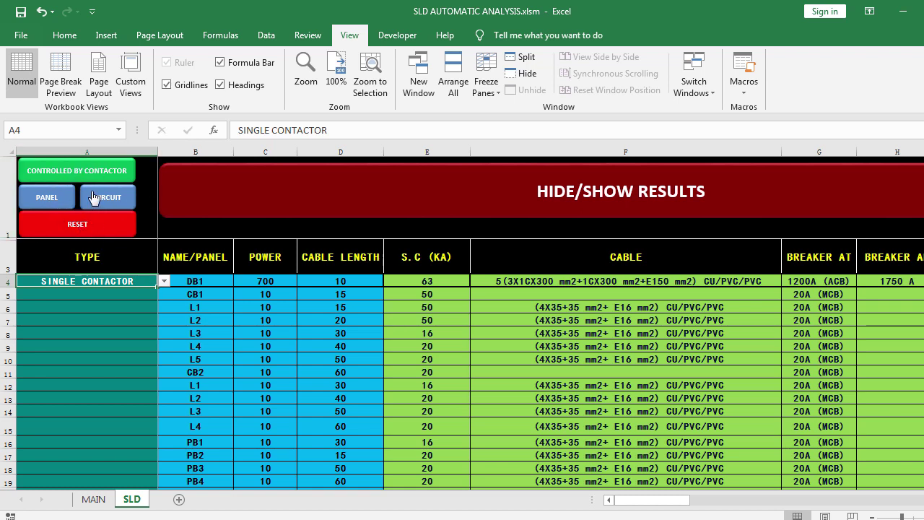
click(144, 311)
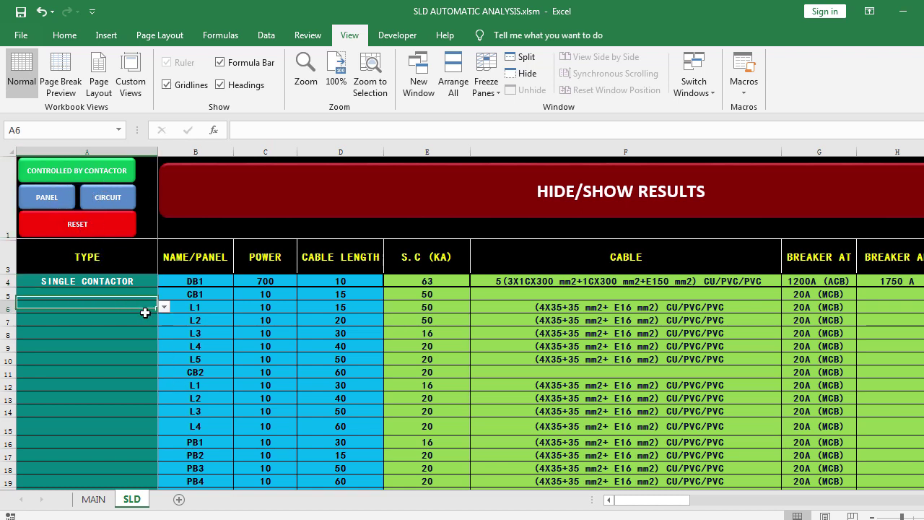
click(137, 283)
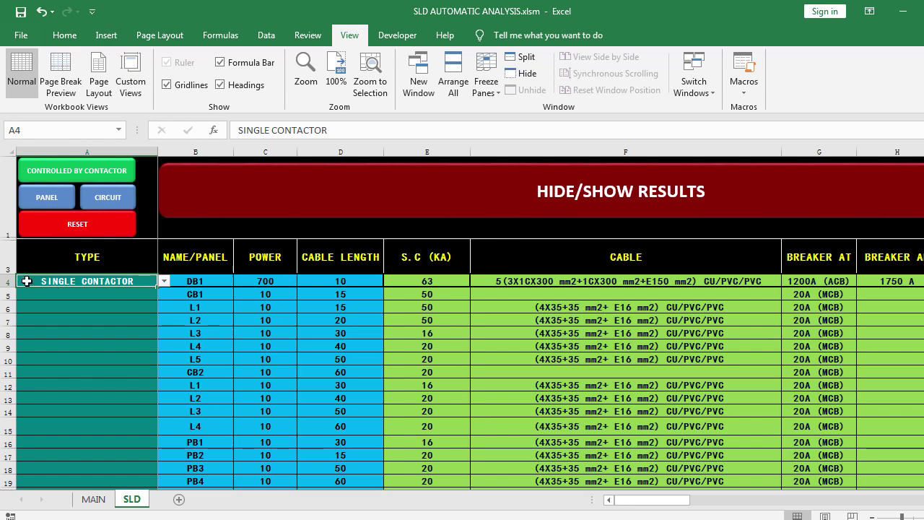
mouse_move(27, 281)
mouse_down()
mouse_move(830, 280)
mouse_move(753, 286)
mouse_up()
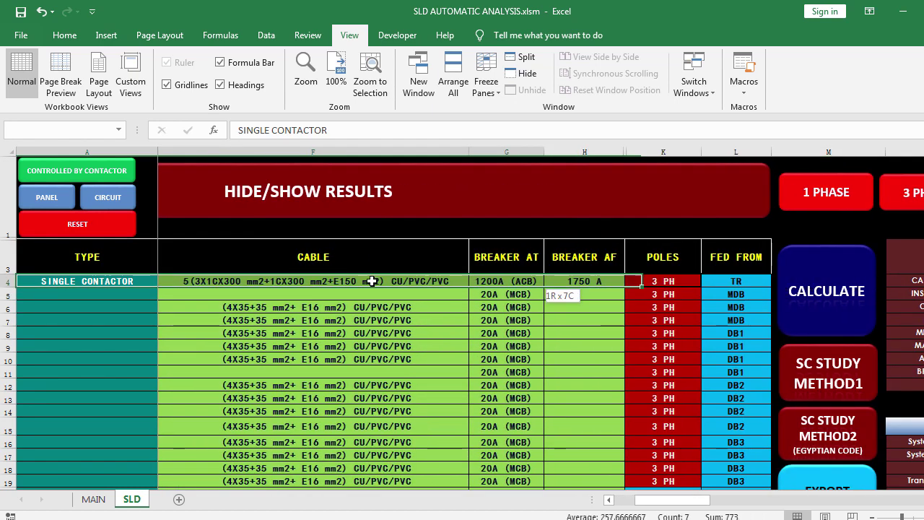
mouse_move(753, 285)
mouse_down()
mouse_move(94, 280)
mouse_move(361, 283)
mouse_move(102, 279)
mouse_up()
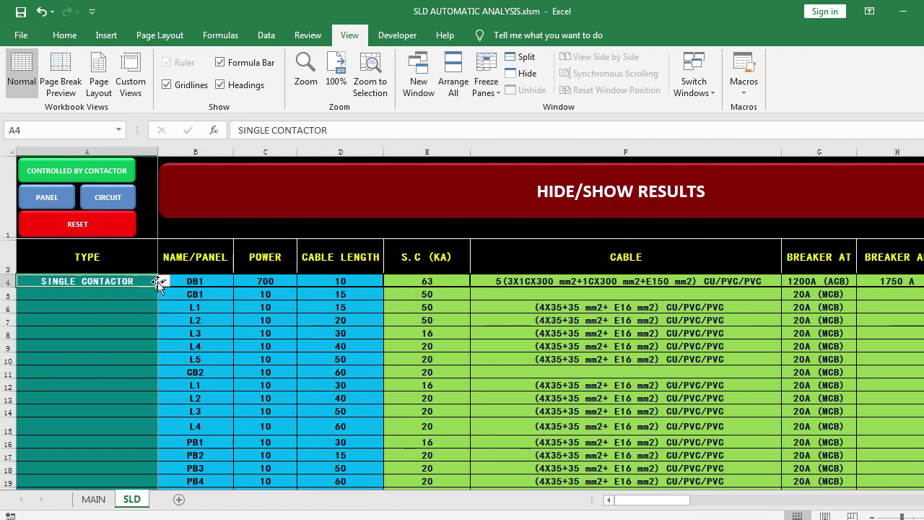
click(902, 11)
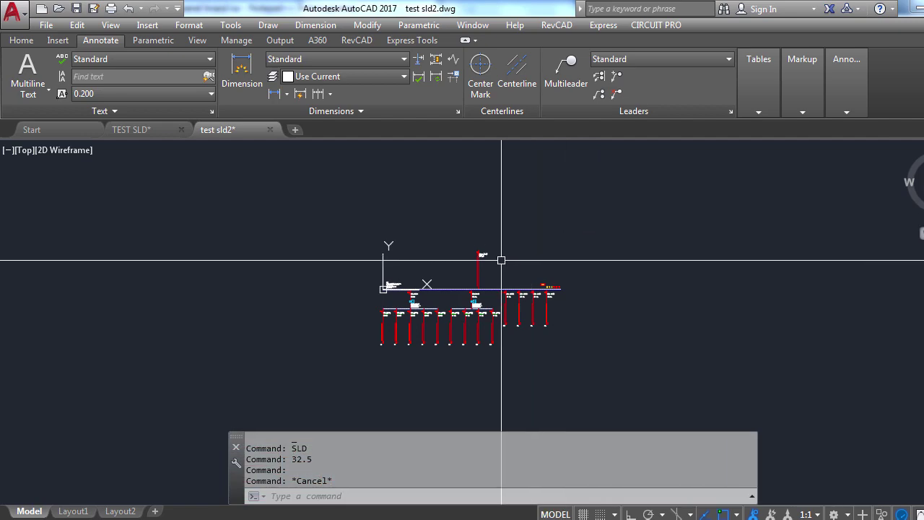
click(624, 211)
click(236, 404)
scroll(478, 299, up, 3)
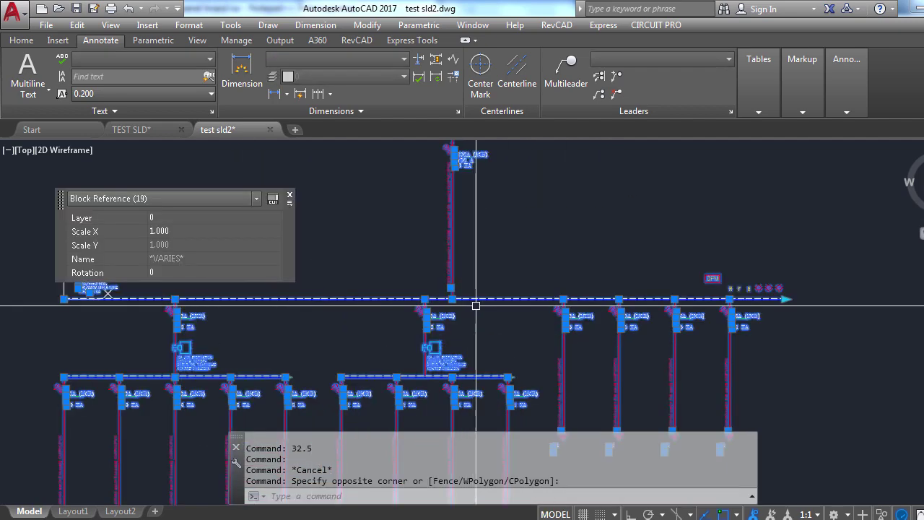
scroll(487, 287, down, 3)
key(Escape)
scroll(463, 305, up, 4)
scroll(532, 260, up, 1)
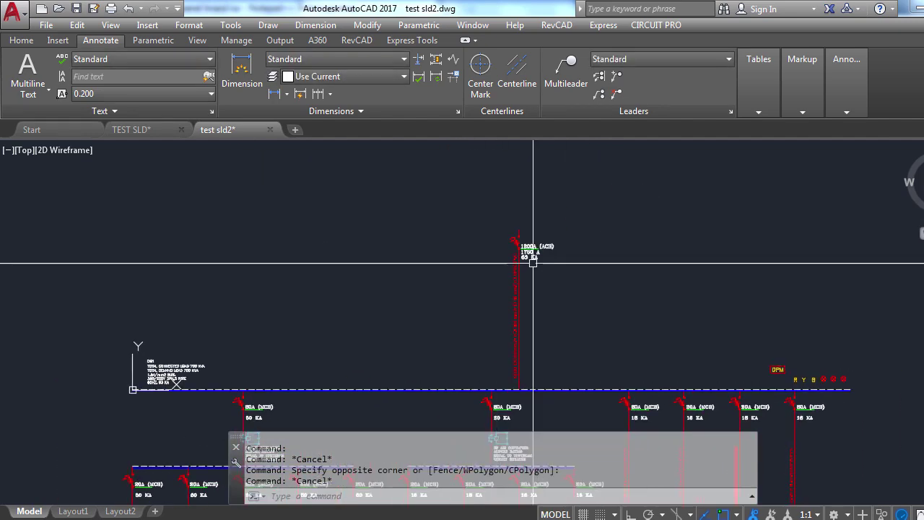
scroll(530, 233, up, 6)
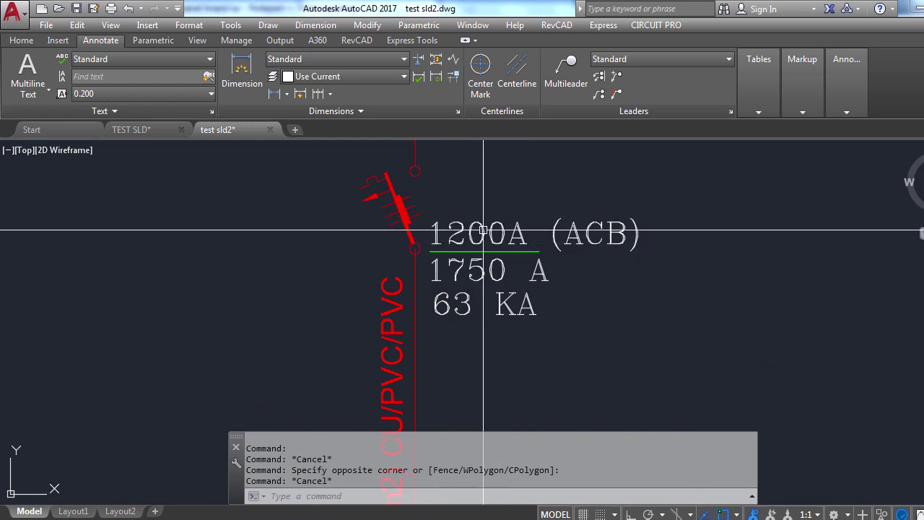
drag(460, 305, 433, 343)
scroll(450, 263, down, 2)
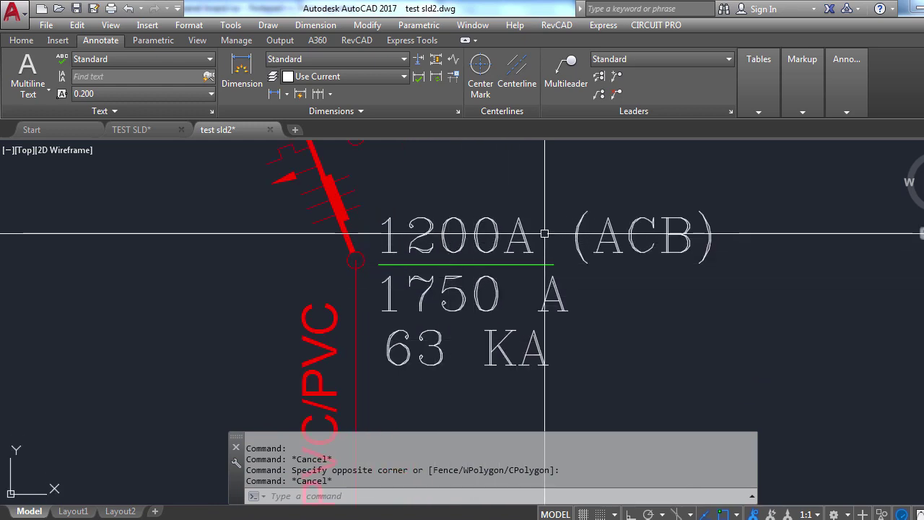
scroll(462, 270, down, 1)
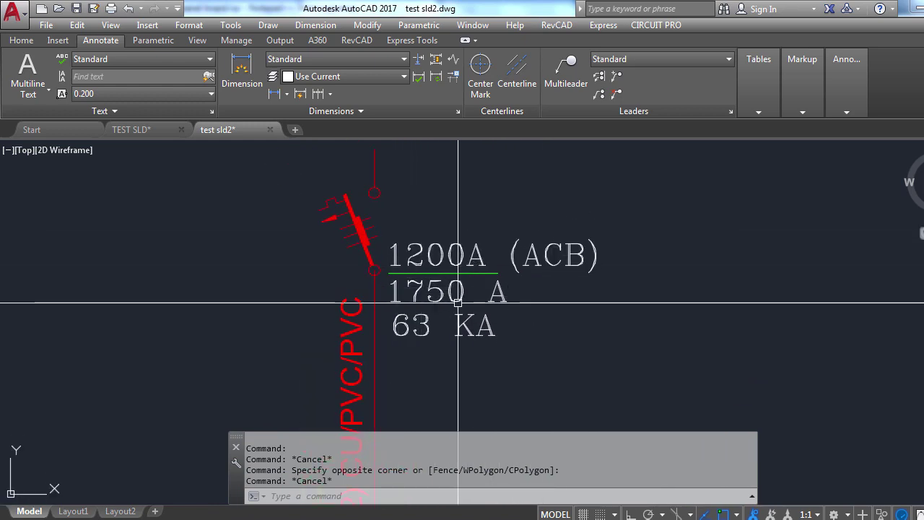
scroll(425, 305, down, 1)
scroll(465, 327, down, 1)
scroll(450, 200, down, 3)
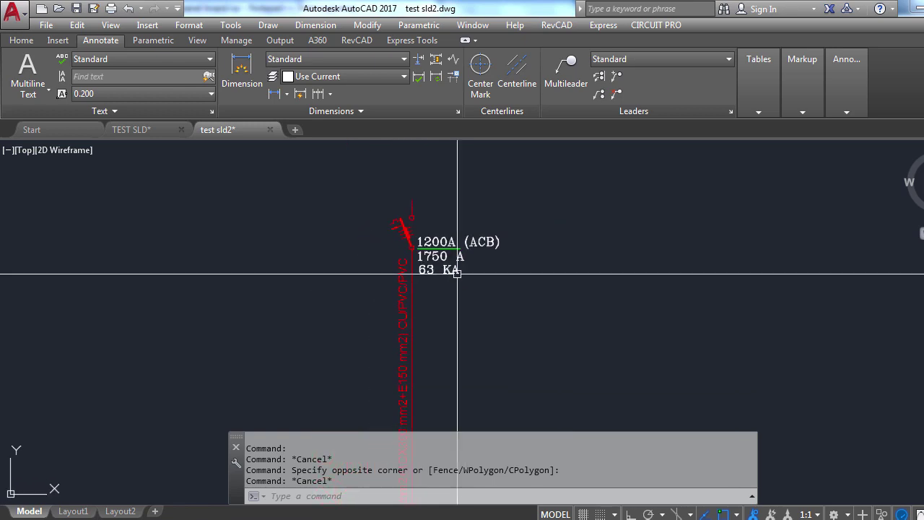
scroll(510, 181, up, 5)
scroll(491, 231, down, 6)
scroll(498, 217, up, 1)
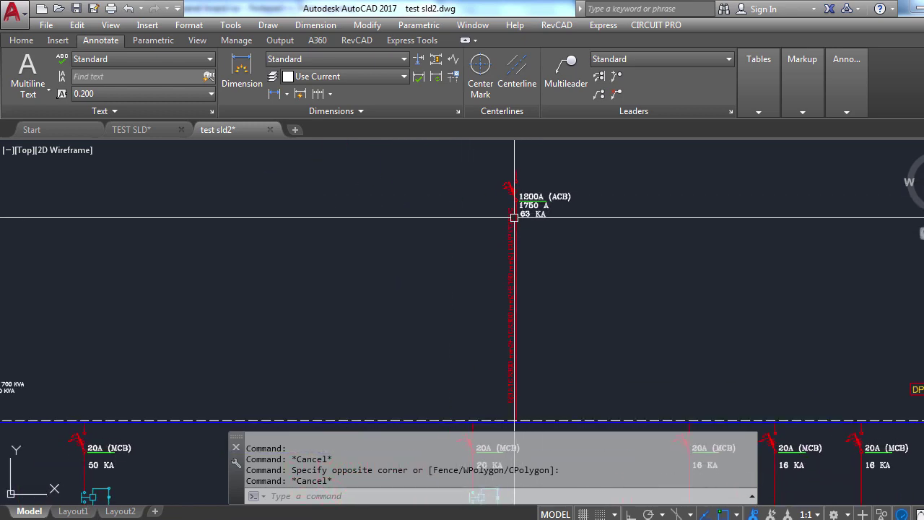
scroll(518, 332, down, 1)
scroll(505, 357, down, 5)
scroll(500, 354, up, 1)
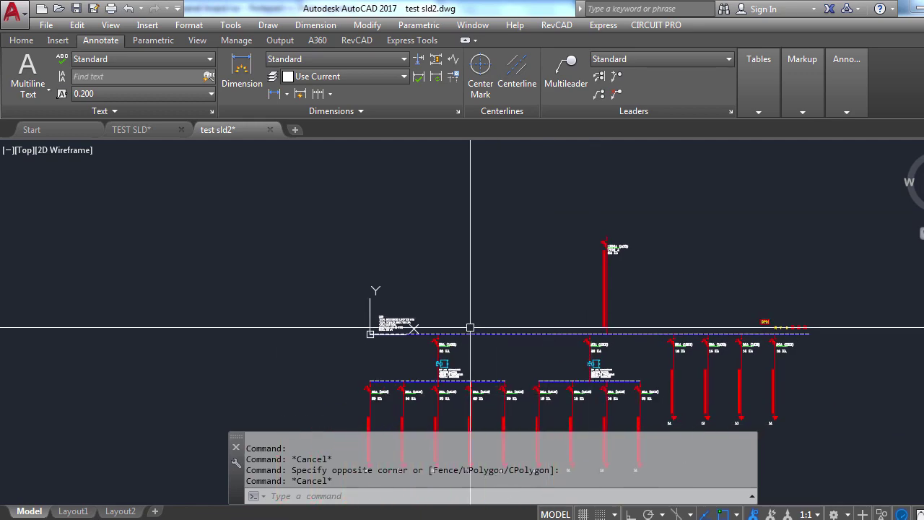
scroll(438, 320, up, 4)
scroll(532, 221, up, 6)
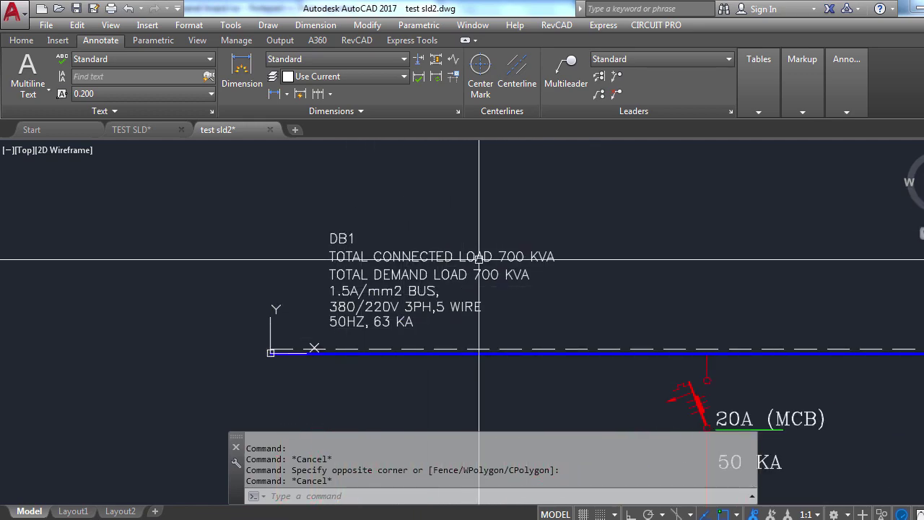
scroll(340, 343, down, 4)
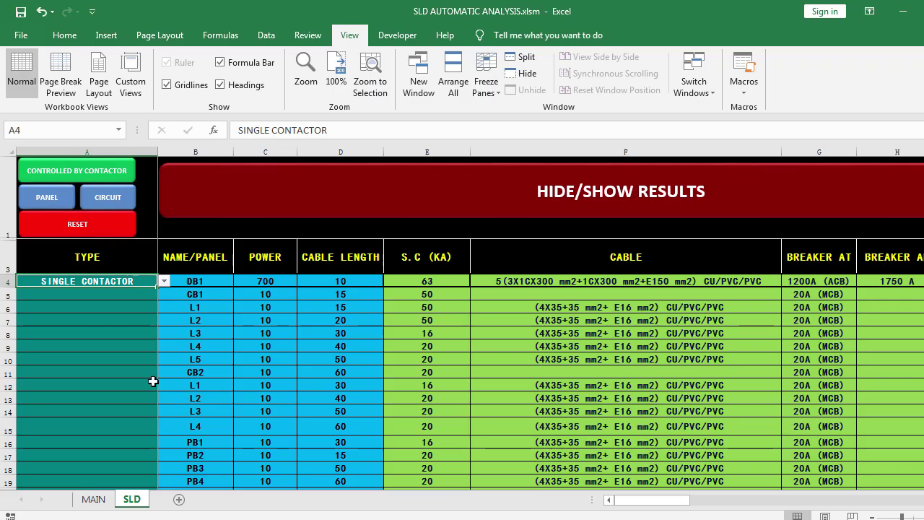
Step: Set DB1's TYPE back to PANEL and change its POWER from 700 to 600
mouse_move(53, 280)
mouse_down()
mouse_move(761, 284)
mouse_move(139, 281)
mouse_up()
click(59, 202)
click(189, 282)
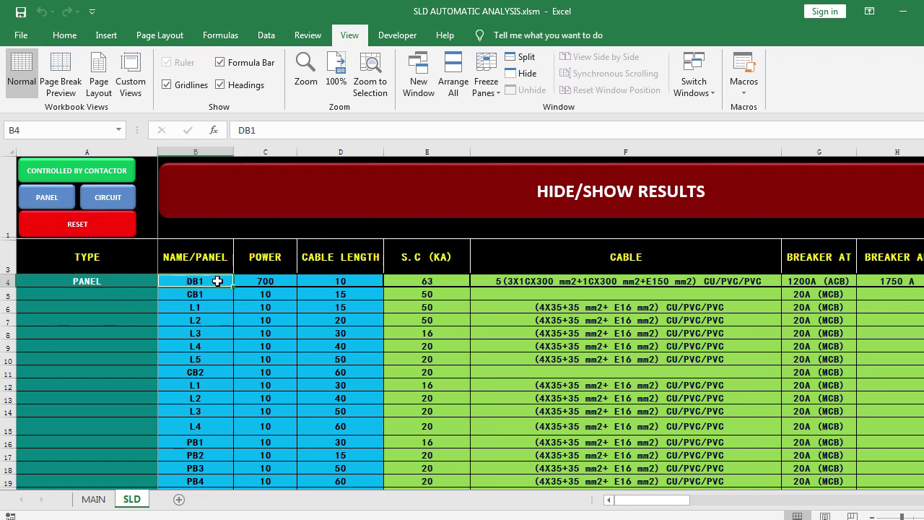
click(267, 283)
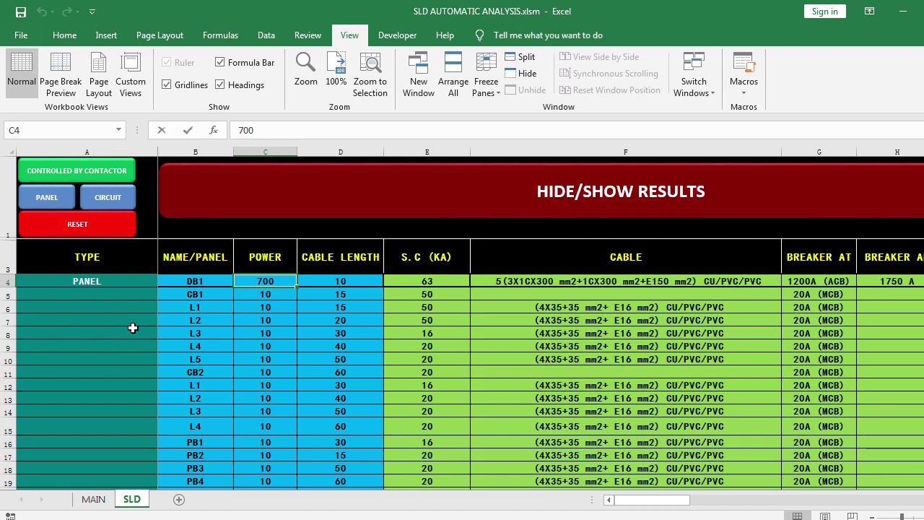
text(600)
key(Return)
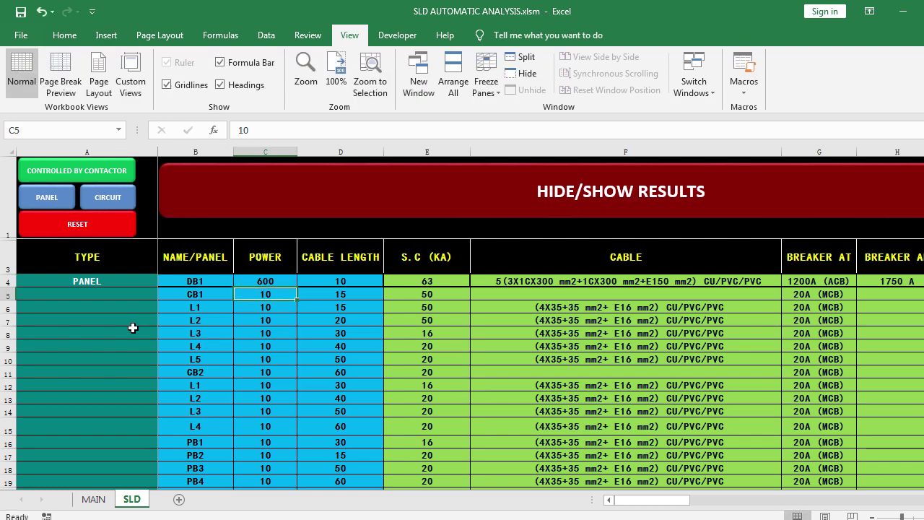
Step: Confirm the power unit in O3 stays KVA rather than KW
drag(657, 501, 683, 510)
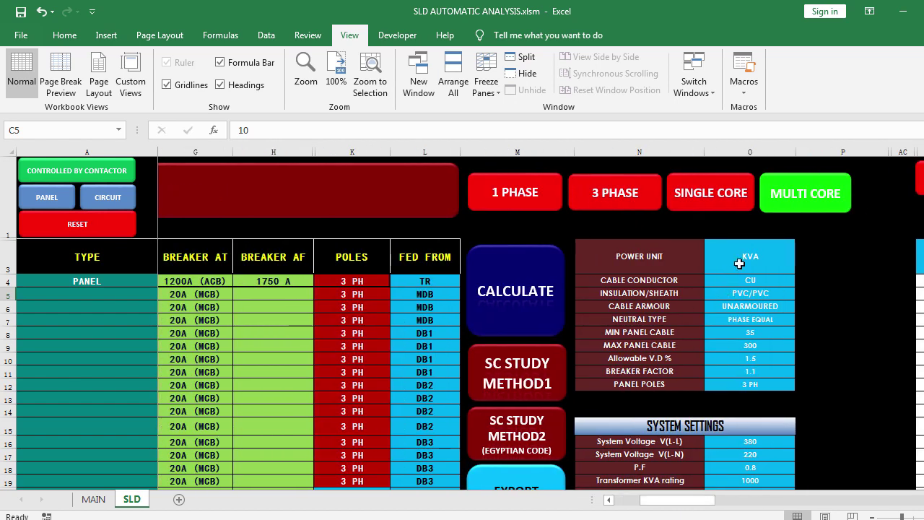
drag(740, 265, 758, 257)
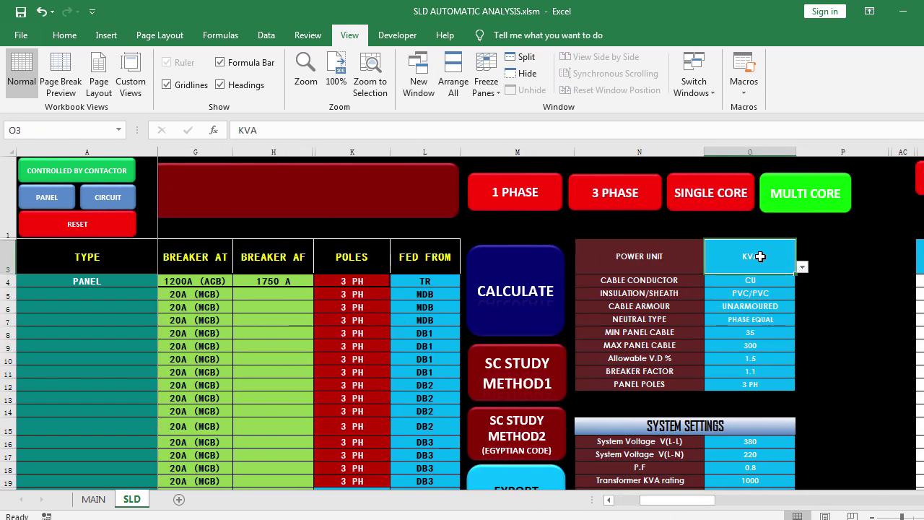
click(801, 268)
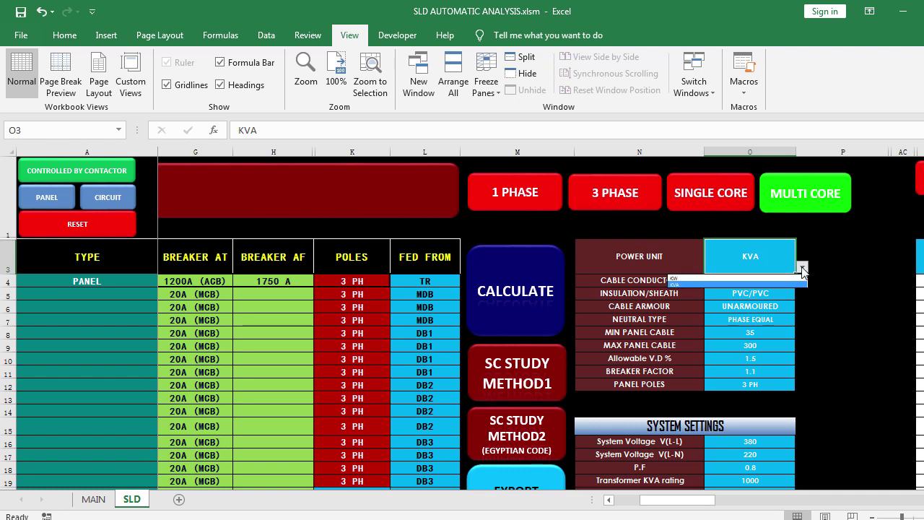
click(687, 283)
drag(640, 501, 622, 500)
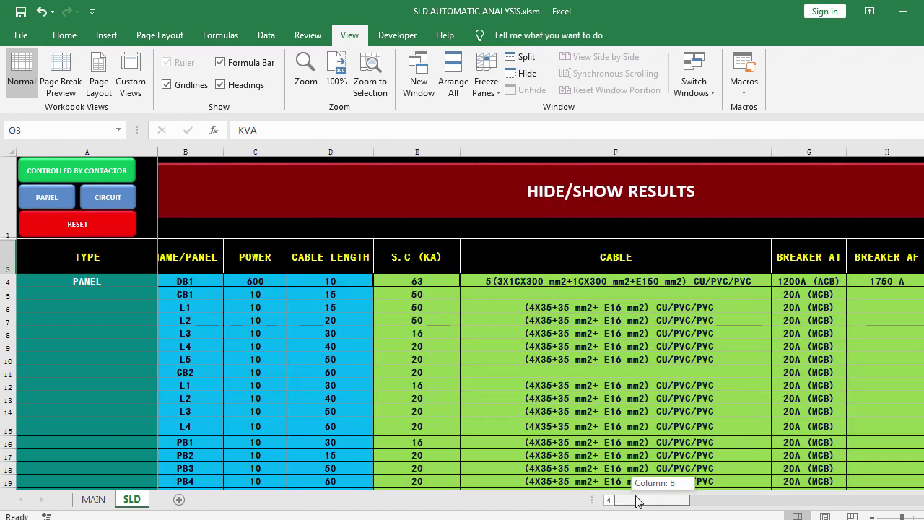
Step: Check DB1's name, 600 power, 10 cable length and 63 KA, then minimise Excel
click(196, 286)
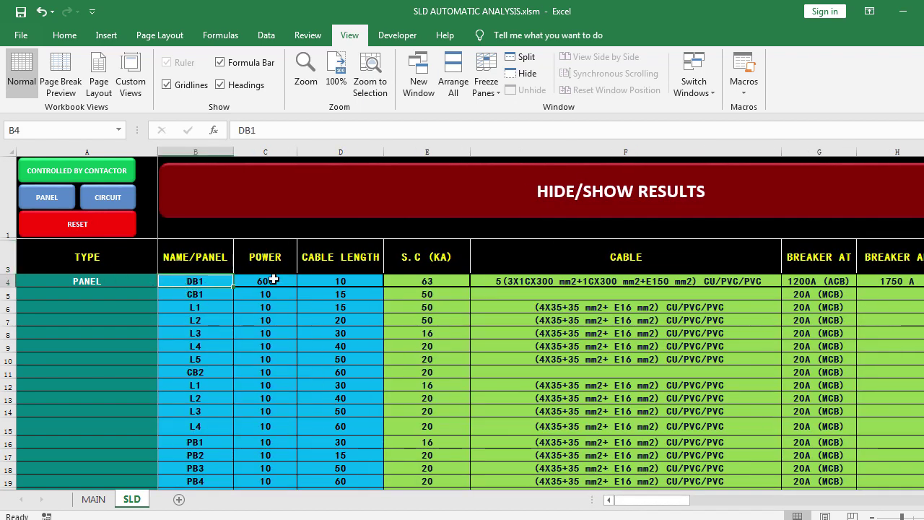
click(274, 279)
click(357, 280)
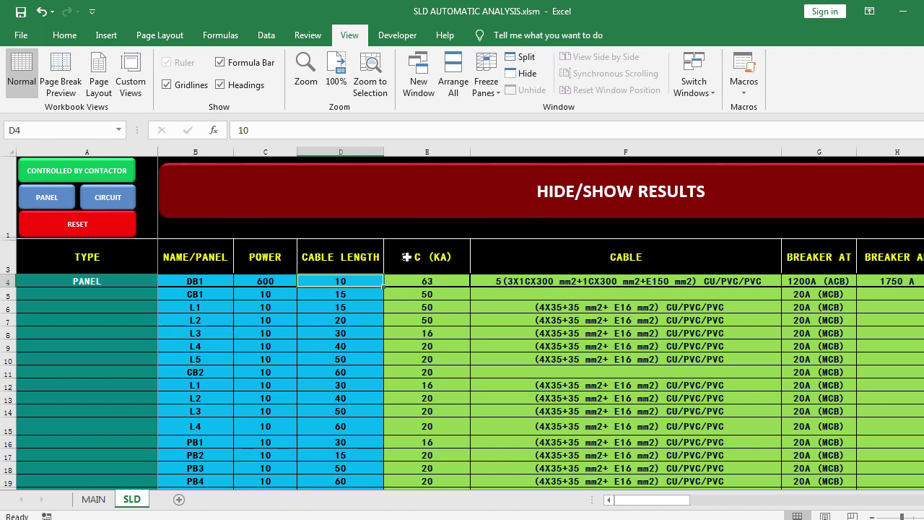
click(424, 278)
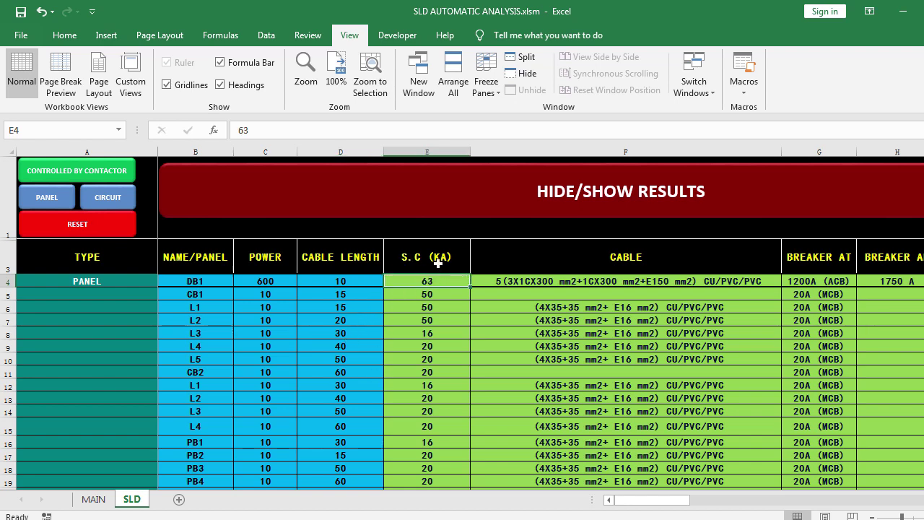
click(903, 11)
Step: Zoom in on the ACB riser labels and read DB1's cable size in the workbook
scroll(553, 304, up, 1)
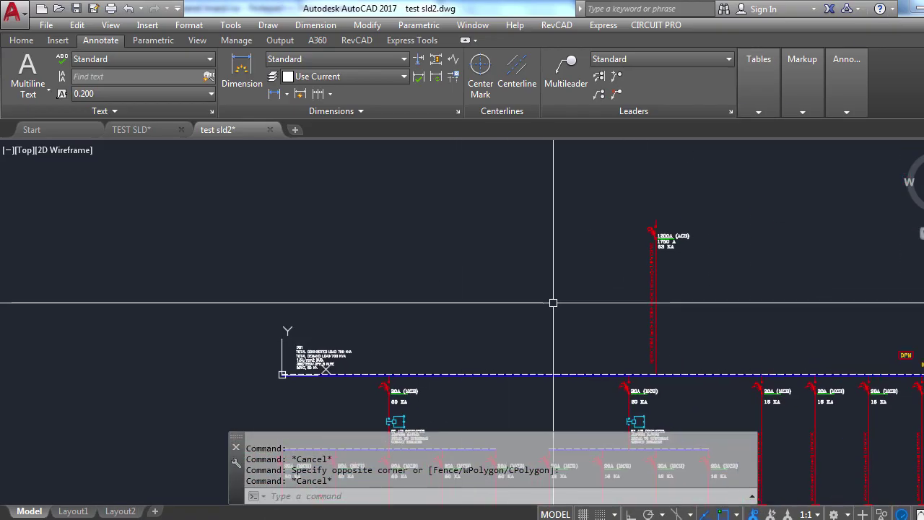
scroll(687, 241, up, 4)
scroll(610, 224, up, 2)
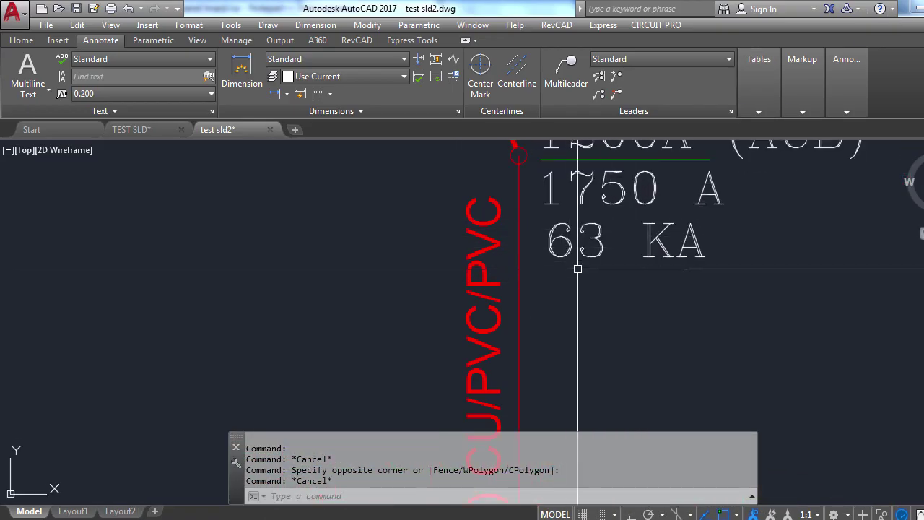
key(alt+Tab)
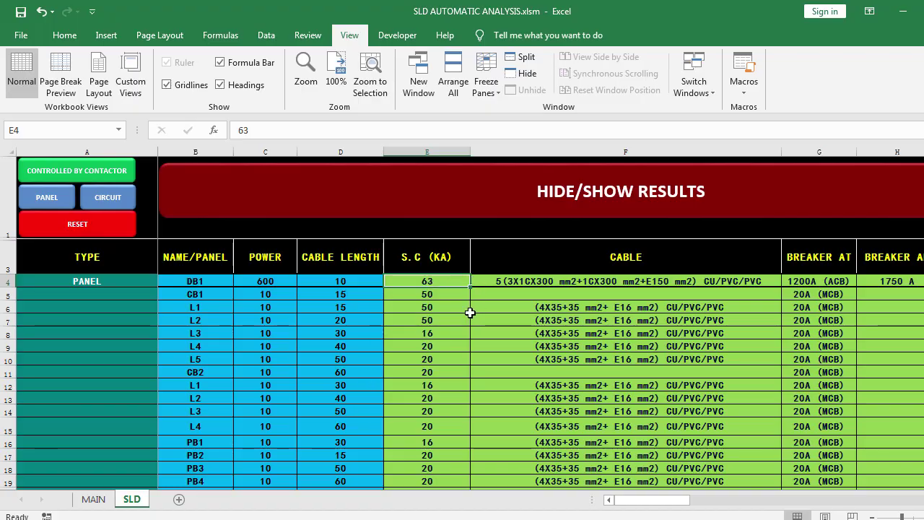
click(497, 282)
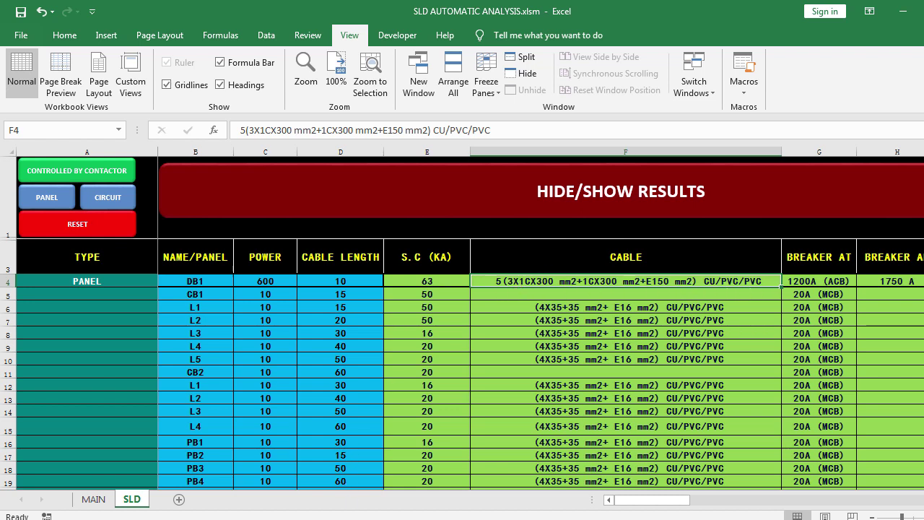
Step: Compare the incoming riser's cable label in AutoCAD with the workbook, then return to Excel
key(alt+Tab)
scroll(517, 271, down, 2)
scroll(544, 171, down, 2)
scroll(481, 188, up, 4)
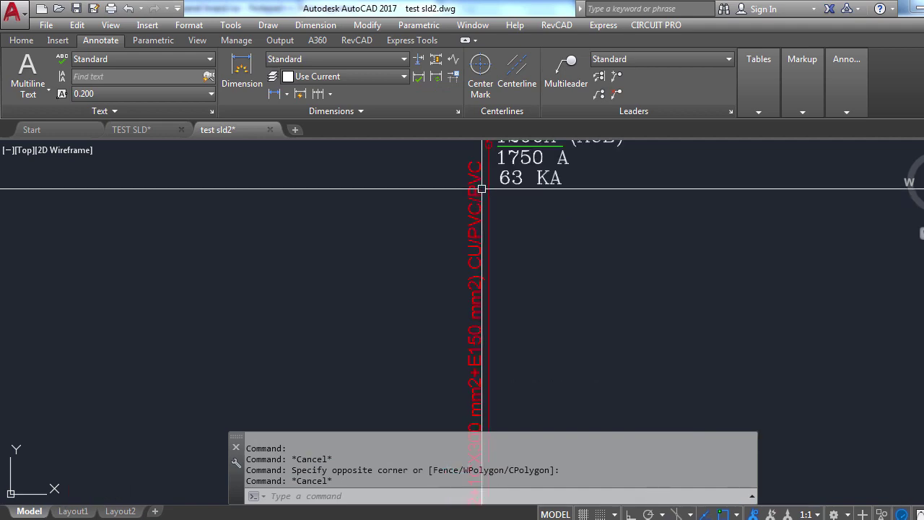
scroll(481, 248, down, 3)
scroll(466, 270, up, 1)
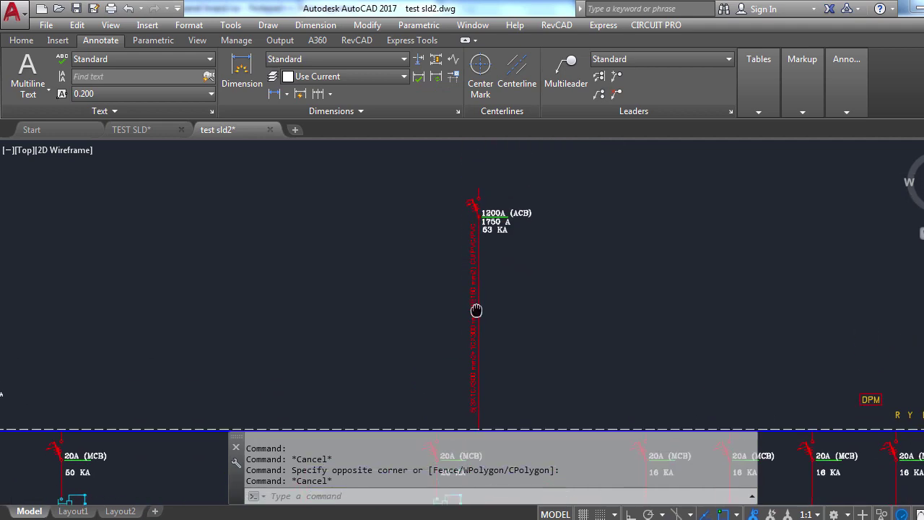
drag(479, 398, 460, 331)
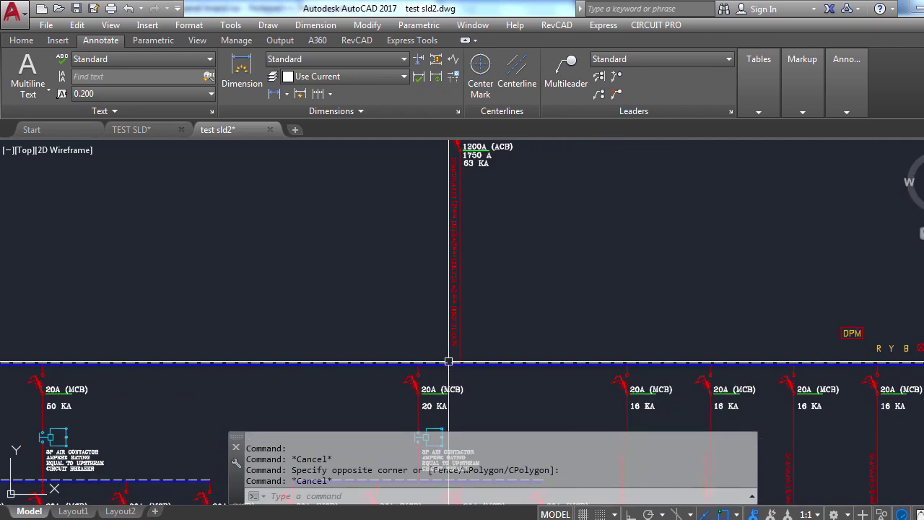
scroll(454, 289, up, 3)
scroll(462, 309, up, 1)
scroll(452, 313, down, 1)
scroll(455, 300, down, 1)
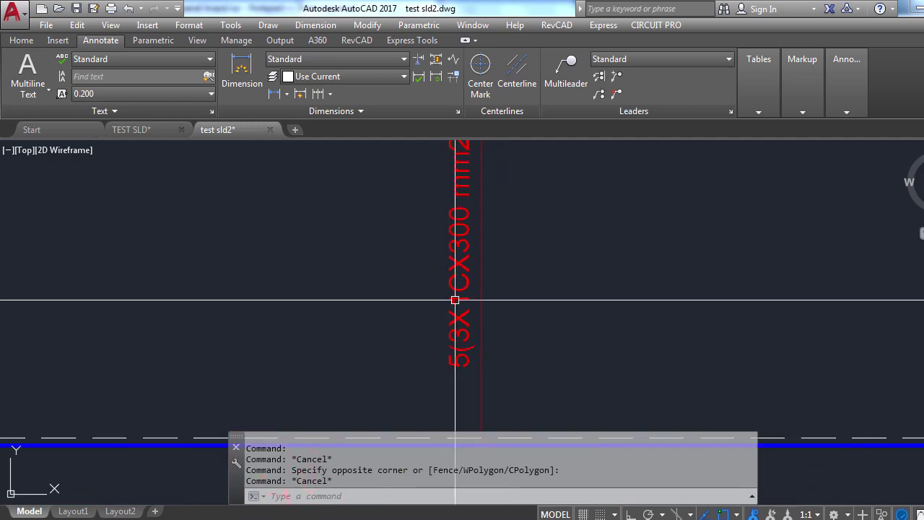
key(alt+Tab)
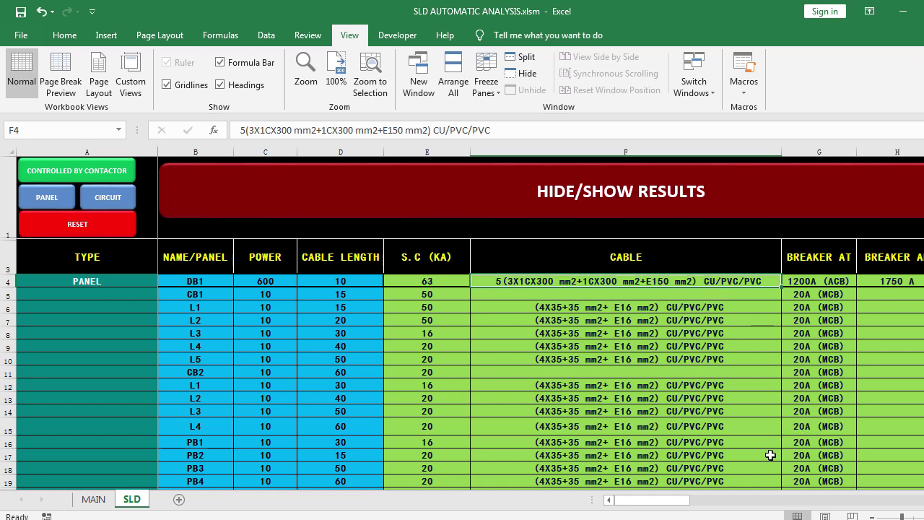
Step: Change DB1's breaker rating in G4 to 1200 MCCB and check the 1750 A frame
drag(650, 500, 666, 500)
click(597, 283)
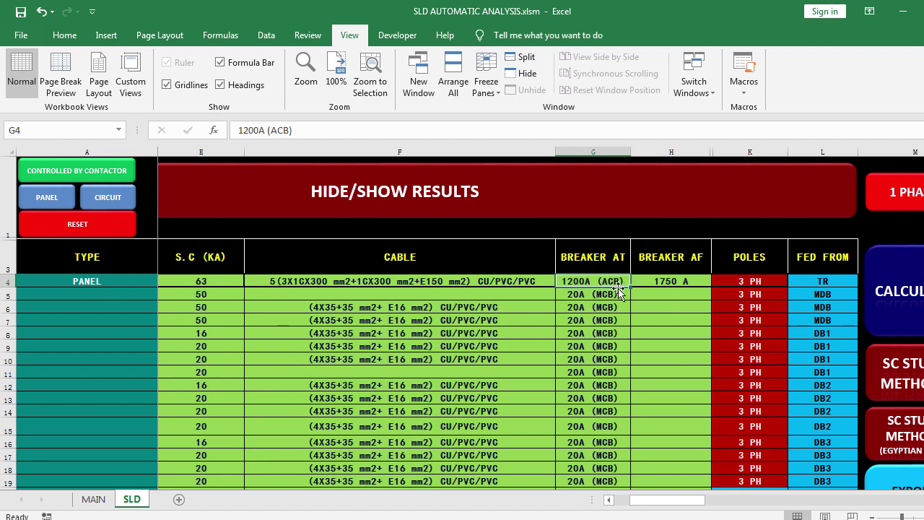
text(1)
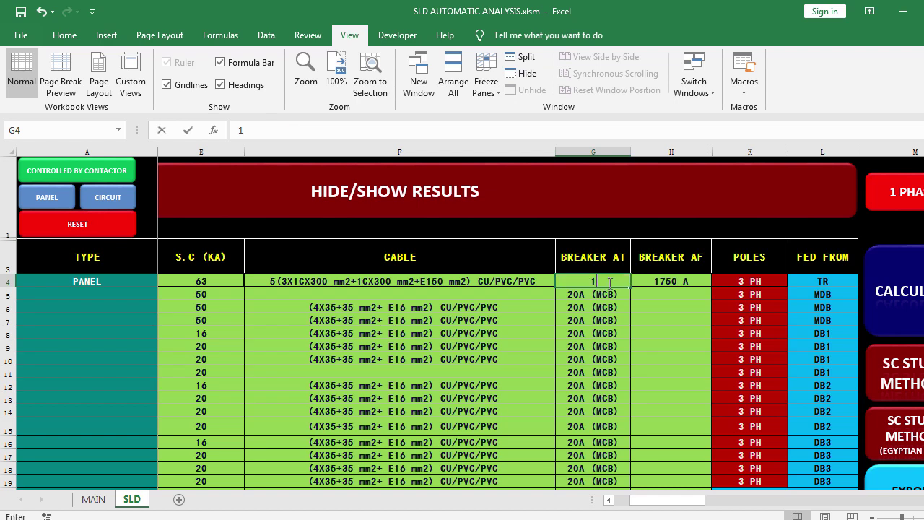
text(200)
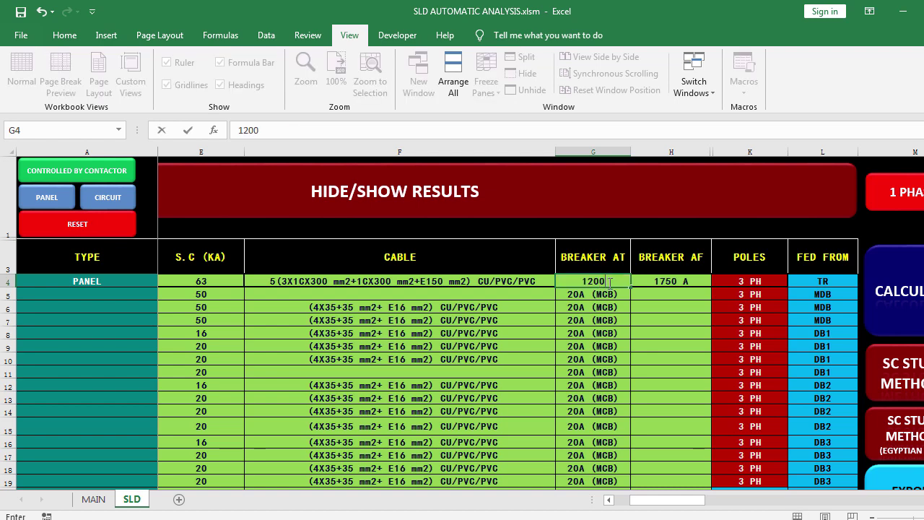
text( MCCB)
key(Return)
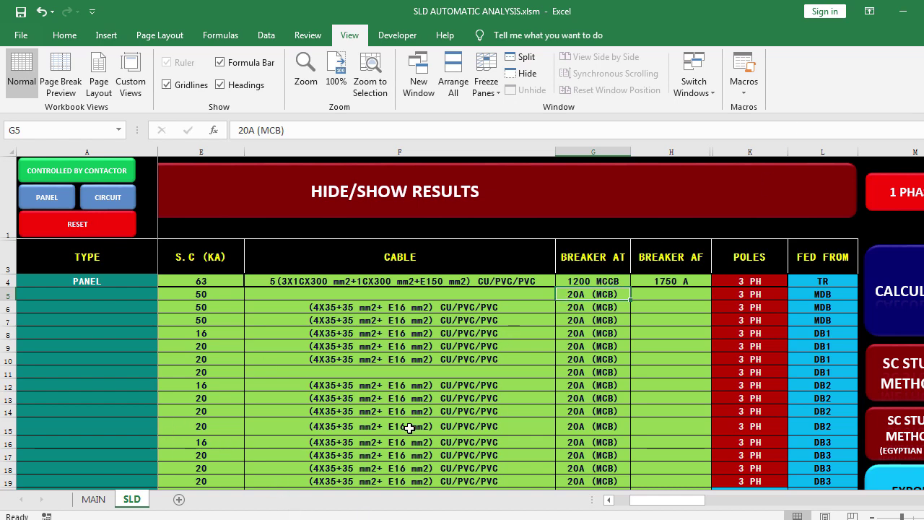
click(653, 286)
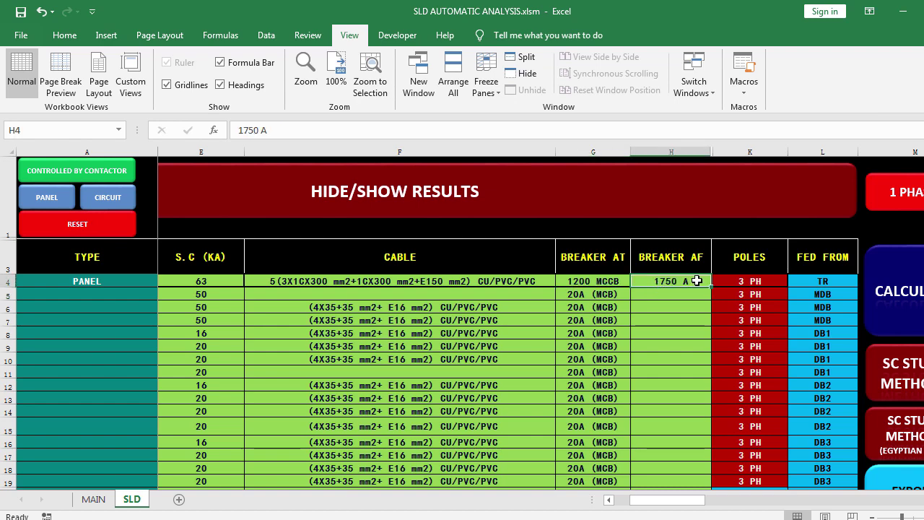
Step: Keep DB1's poles setting in K4 at 3 PH
click(751, 281)
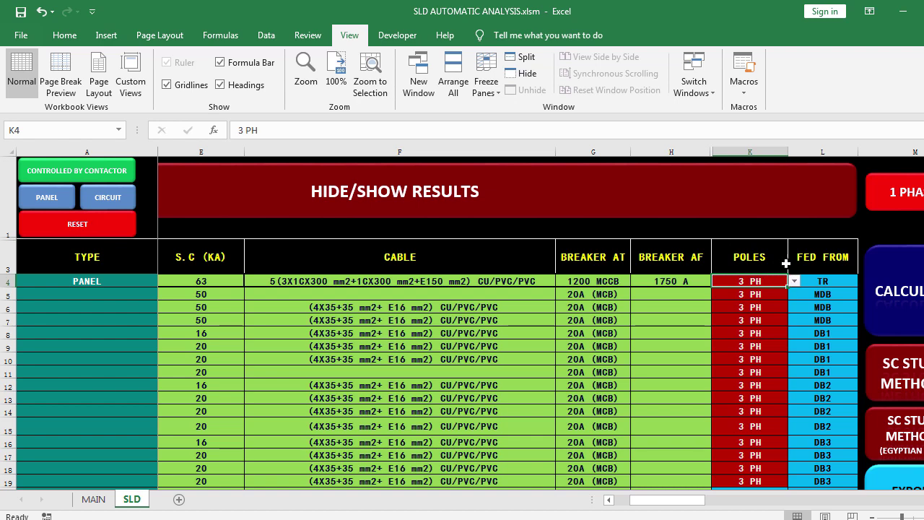
click(794, 281)
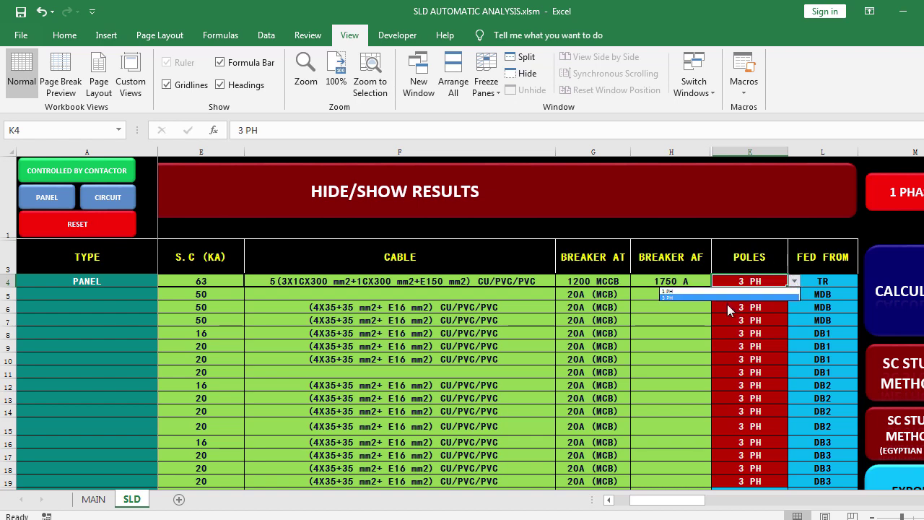
click(762, 296)
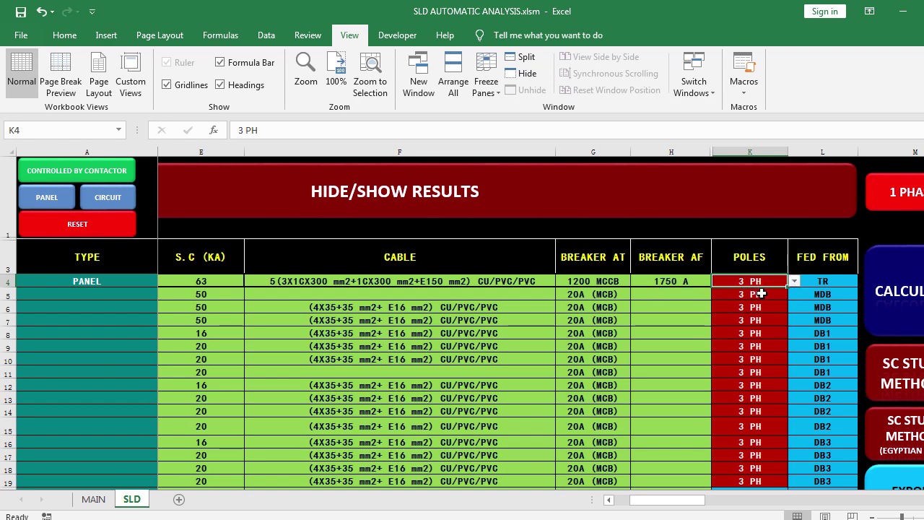
click(761, 296)
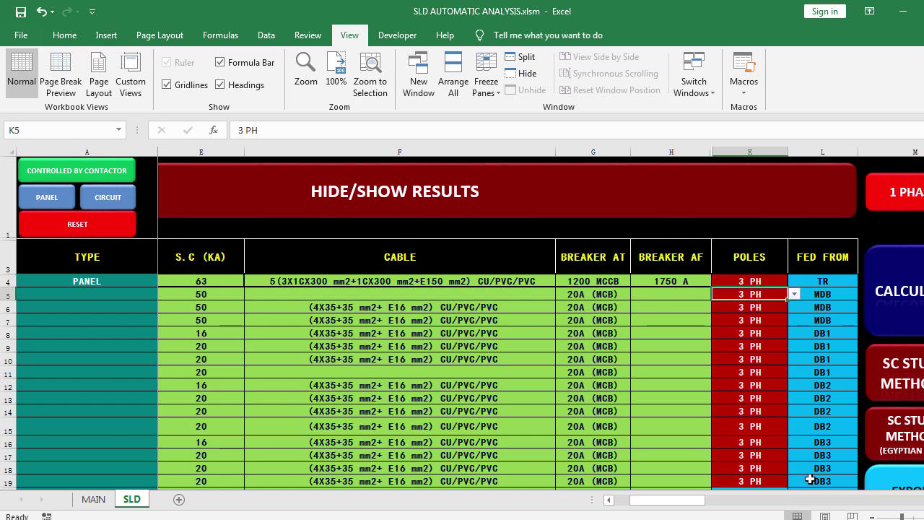
click(765, 280)
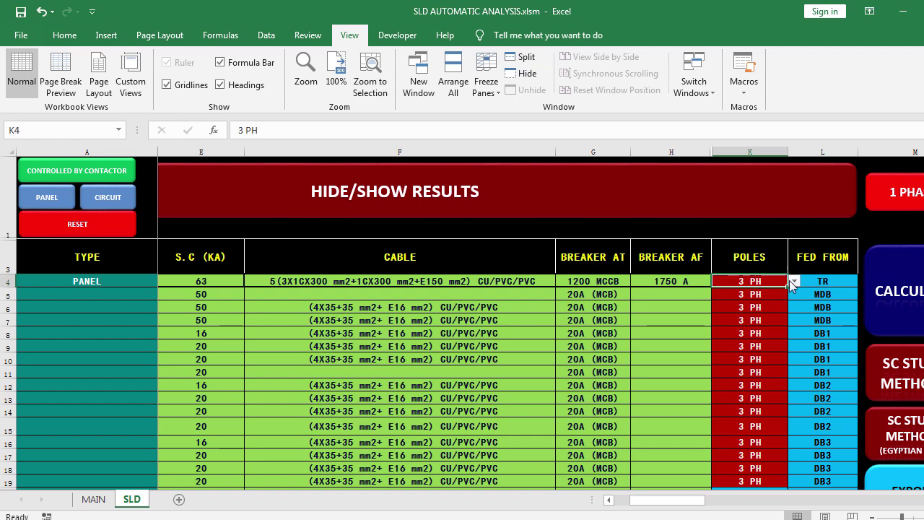
click(793, 281)
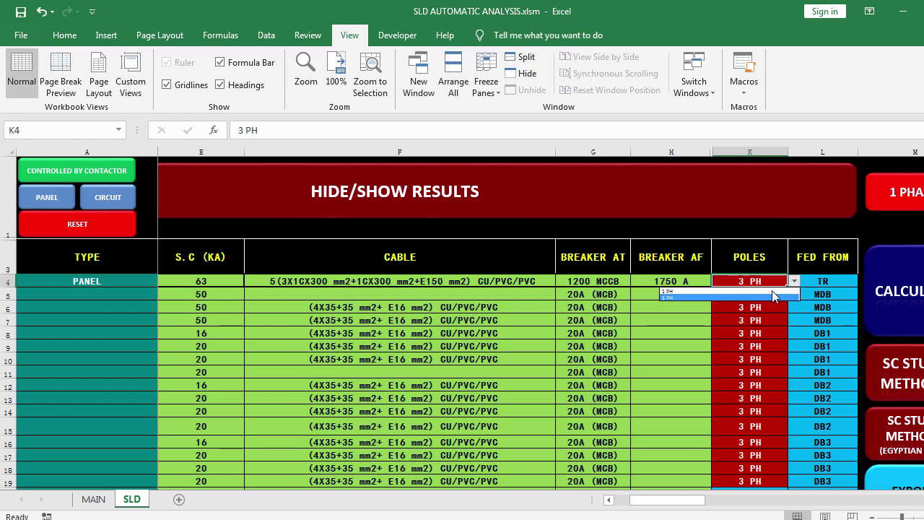
click(686, 296)
Step: Scroll back to the TYPE column and select cell A5
drag(674, 500, 652, 499)
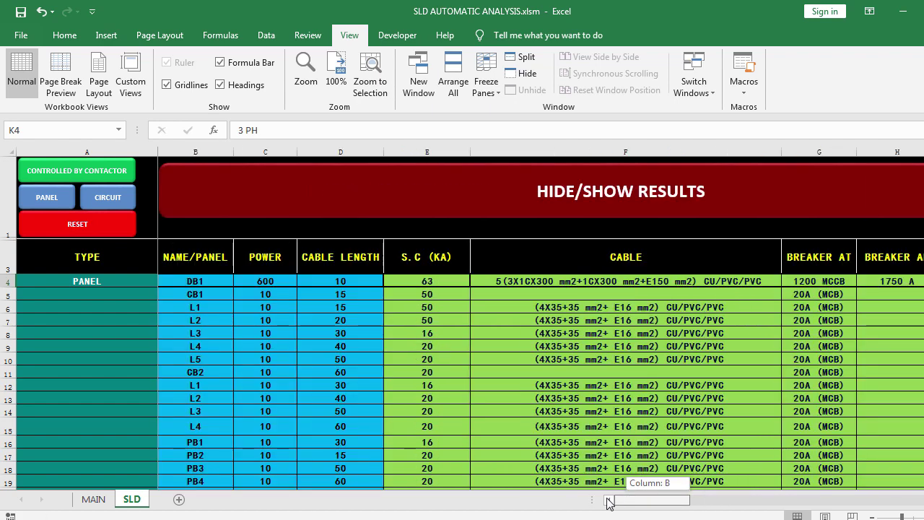
click(71, 283)
mouse_move(71, 282)
mouse_down()
mouse_move(729, 278)
mouse_move(593, 270)
mouse_up()
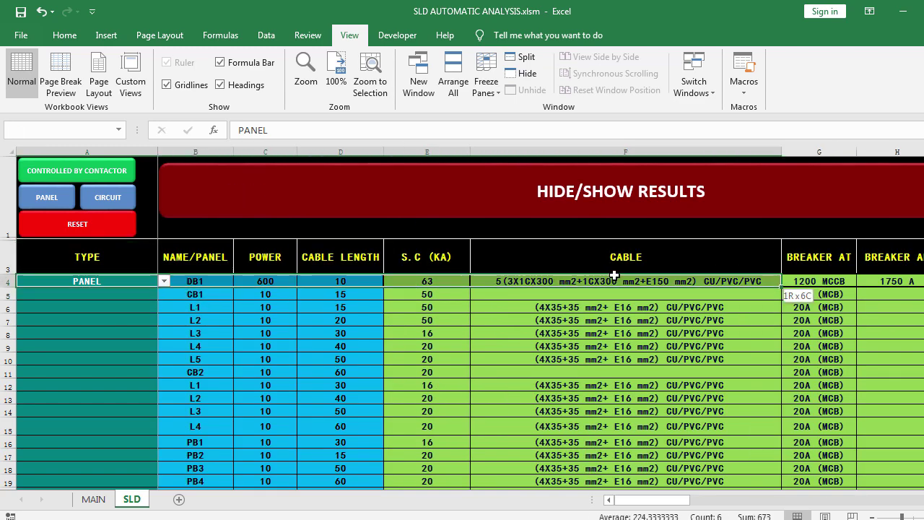
mouse_move(593, 270)
mouse_down()
mouse_move(920, 285)
mouse_move(709, 324)
mouse_up()
click(711, 307)
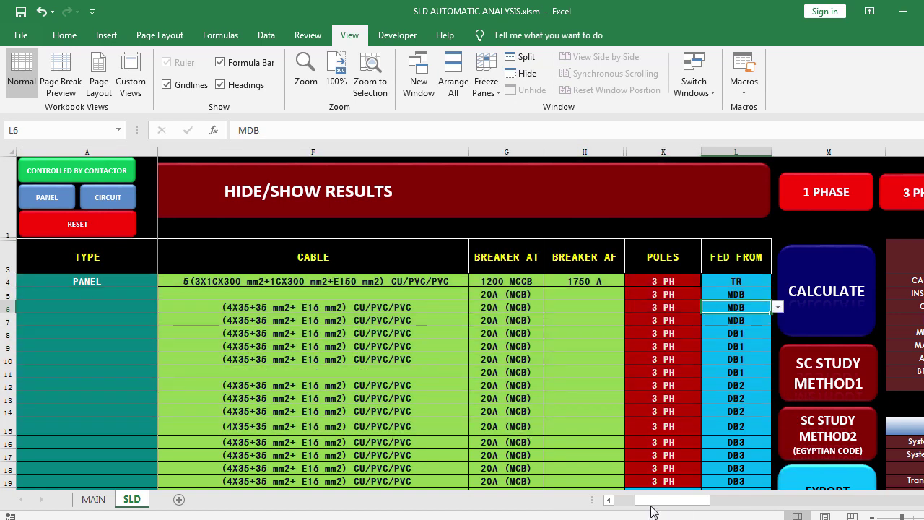
drag(653, 511, 621, 499)
click(97, 294)
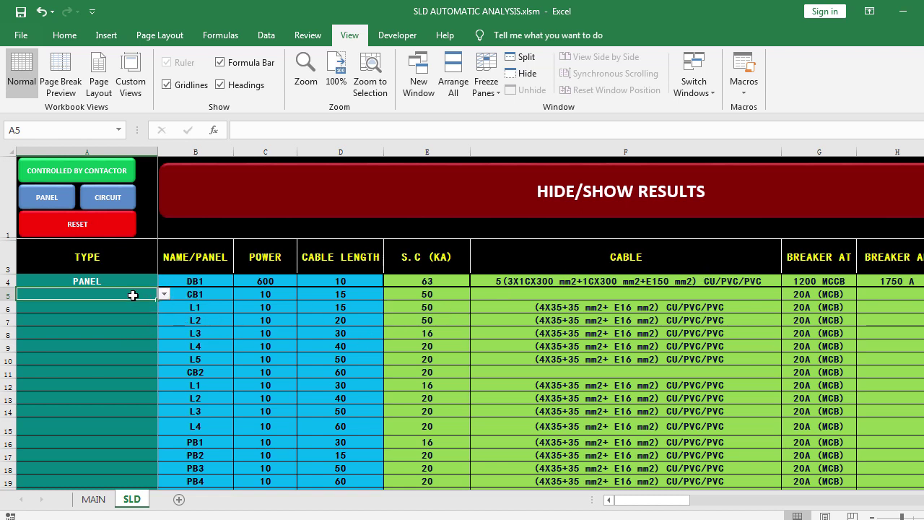
Step: Set TYPE to CIRCUIT for A5 through A13, CB1 through the second L2
mouse_move(133, 296)
mouse_down()
mouse_move(125, 341)
mouse_move(144, 296)
mouse_up()
click(165, 294)
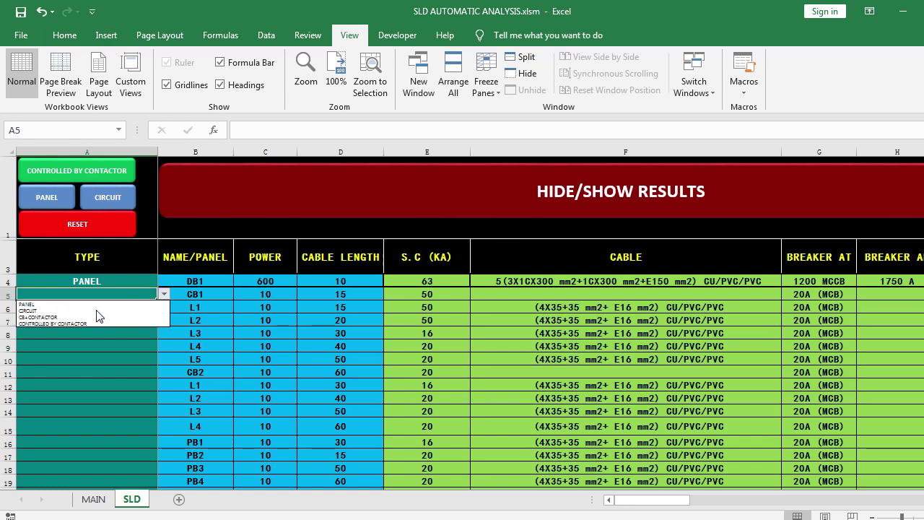
click(95, 311)
click(109, 306)
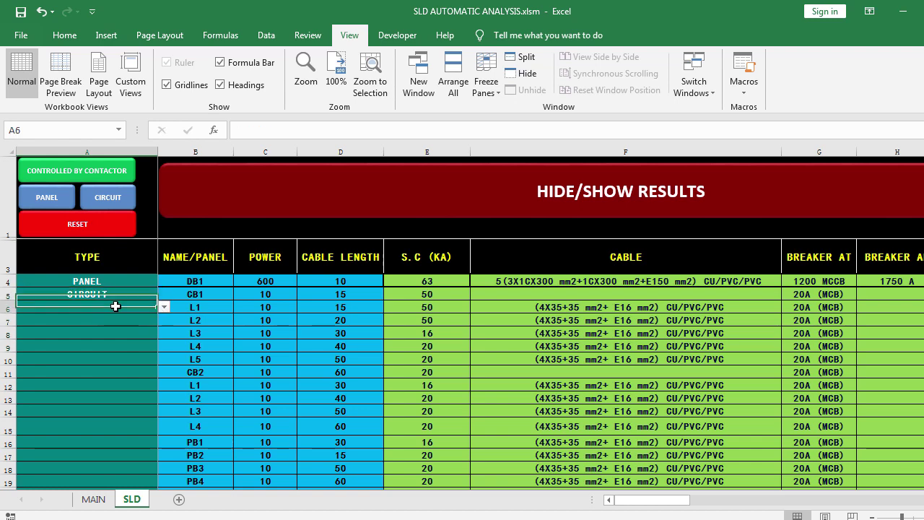
click(165, 307)
click(61, 328)
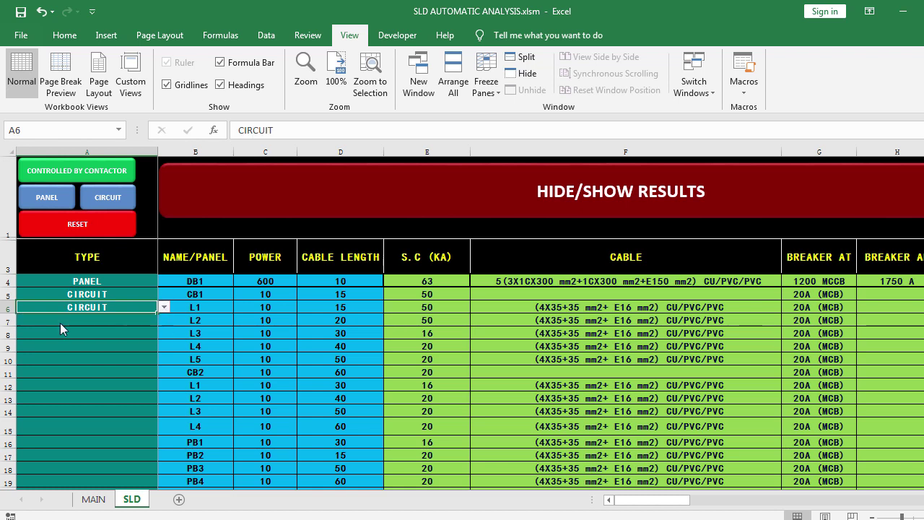
drag(114, 321, 110, 348)
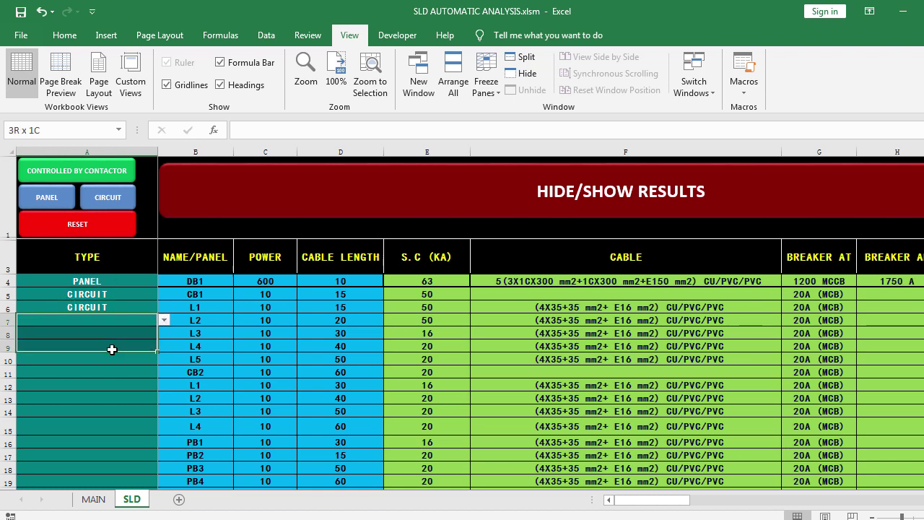
click(109, 206)
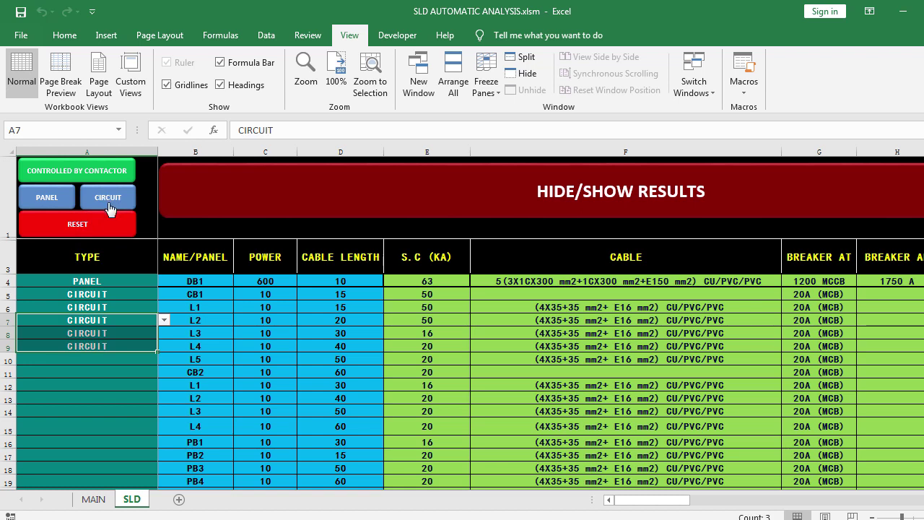
click(164, 320)
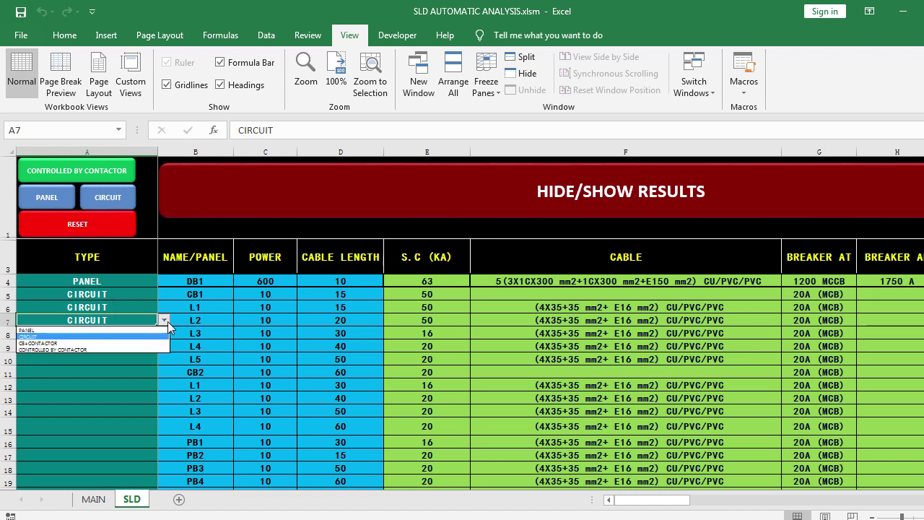
click(107, 335)
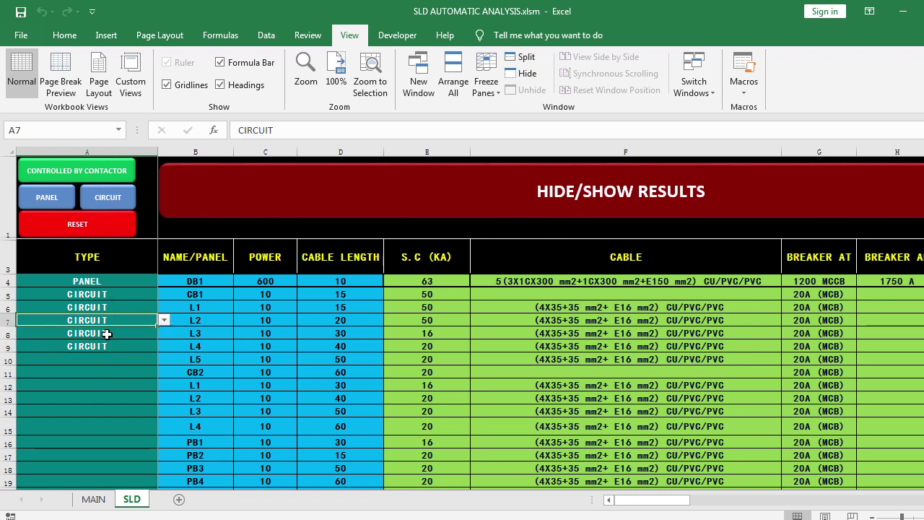
drag(113, 299, 97, 397)
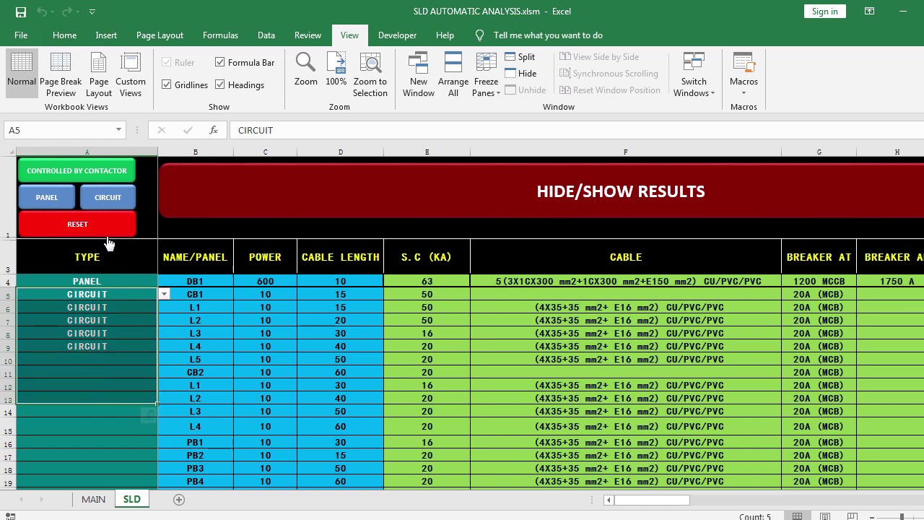
click(110, 203)
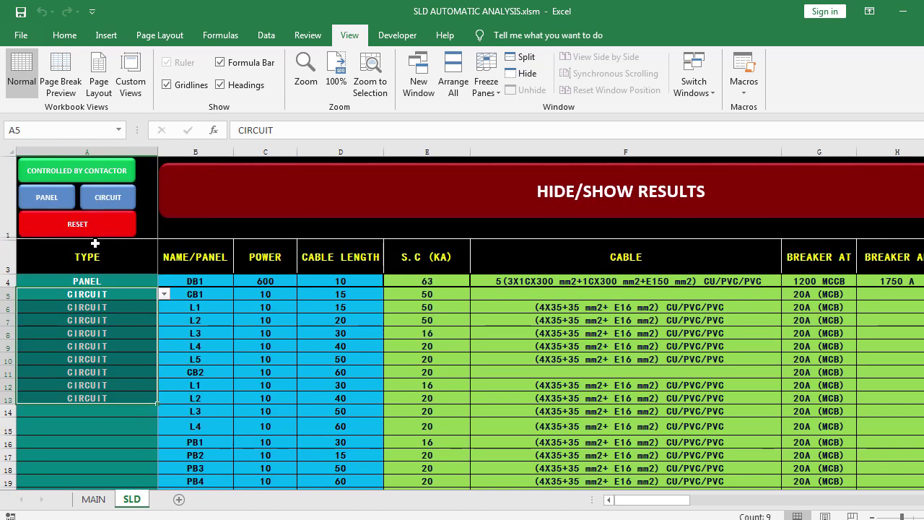
Step: Mark A14 to A19 (L3, L4, PB1–PB4) as PANEL and verify A6 and A16
scroll(149, 296, down, 1)
scroll(154, 365, up, 1)
scroll(142, 359, down, 1)
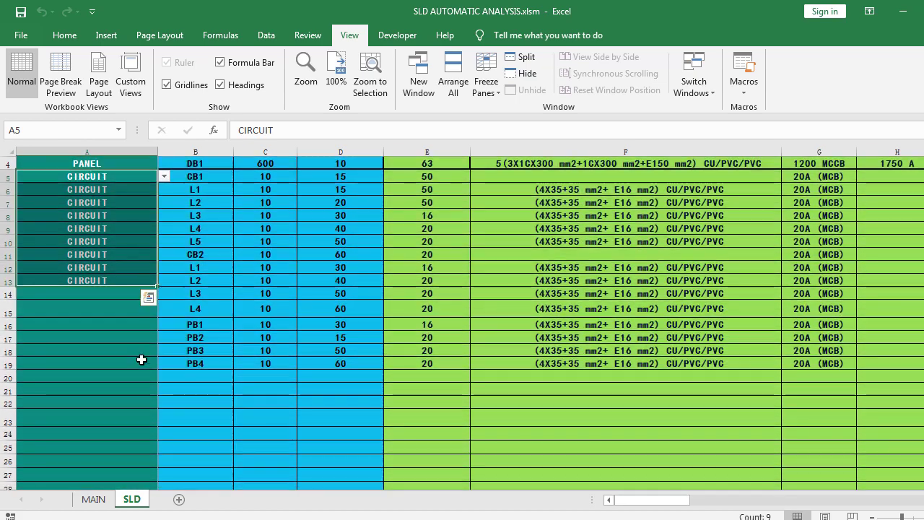
drag(123, 292, 118, 361)
scroll(108, 311, up, 1)
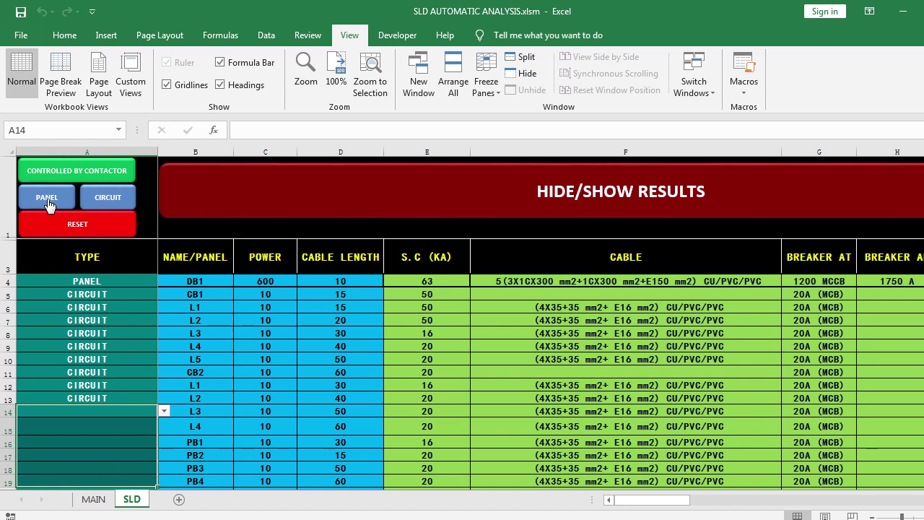
click(48, 206)
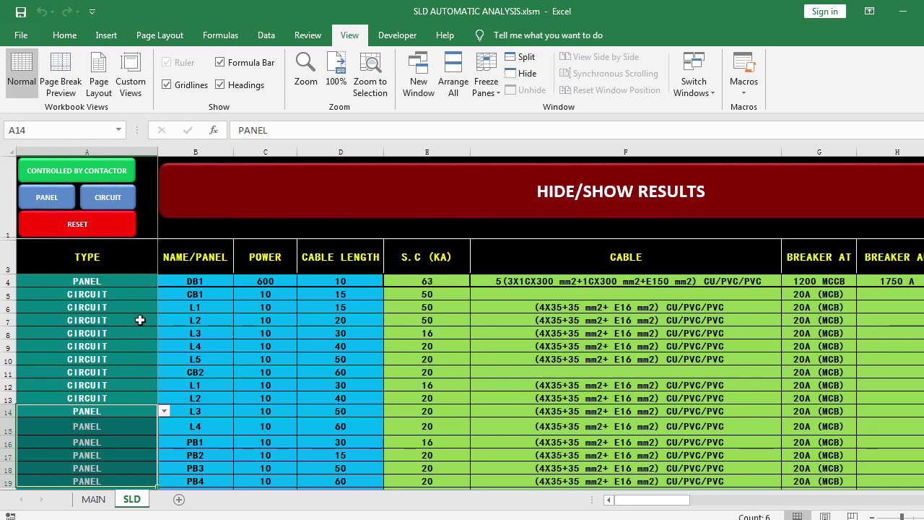
click(105, 309)
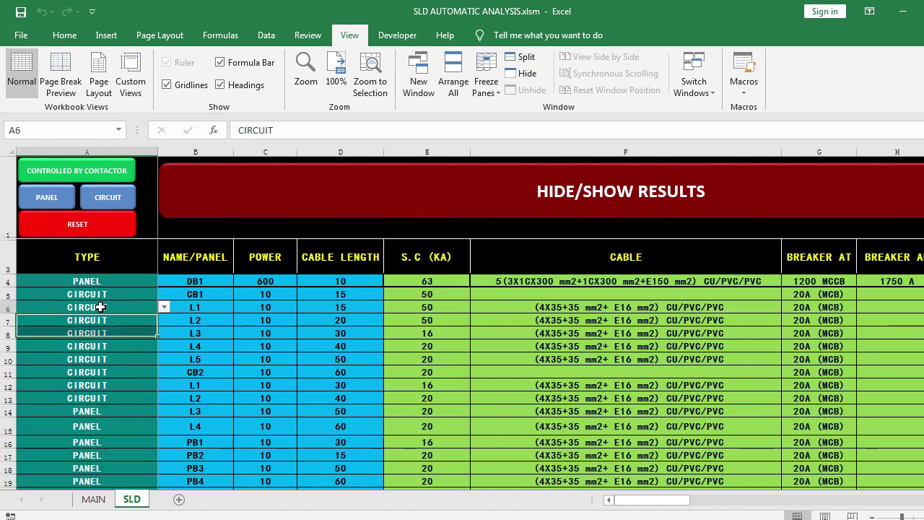
click(104, 442)
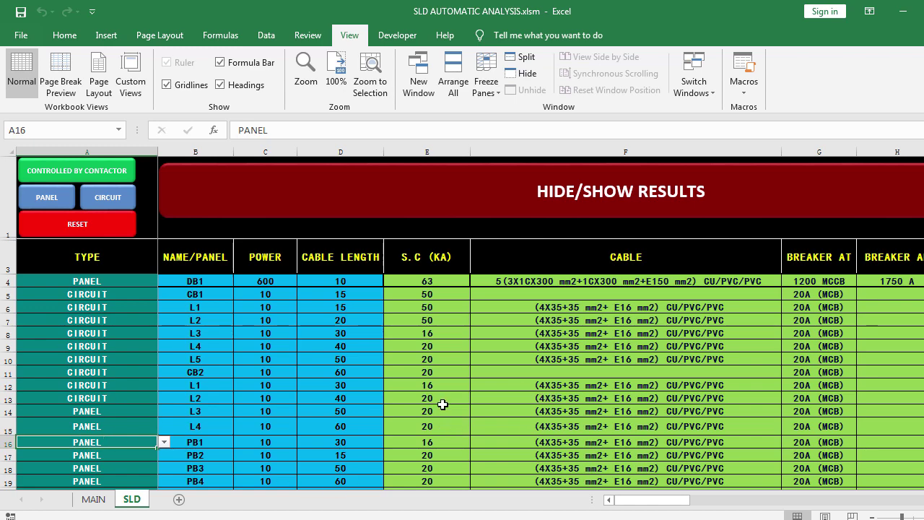
Step: Redraw the DB1 single-line diagram in AutoCAD with the SLD command
click(902, 12)
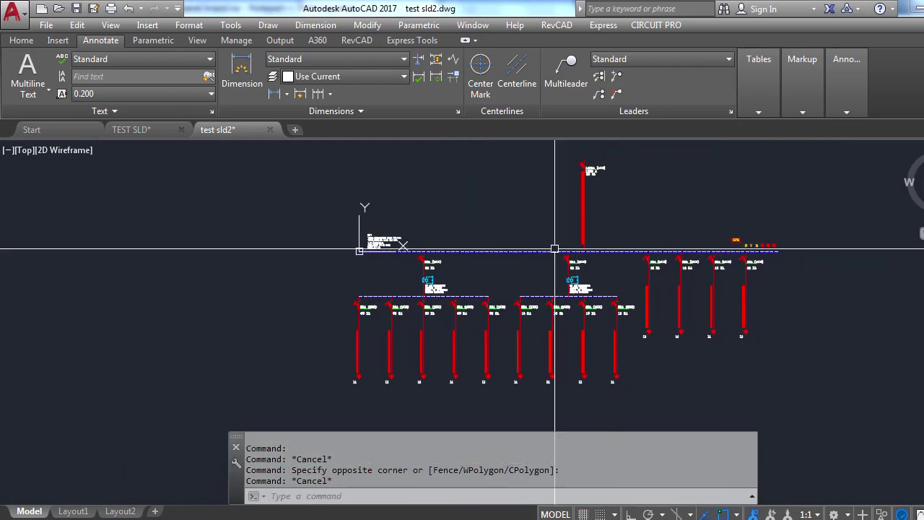
text(SLD)
key(Return)
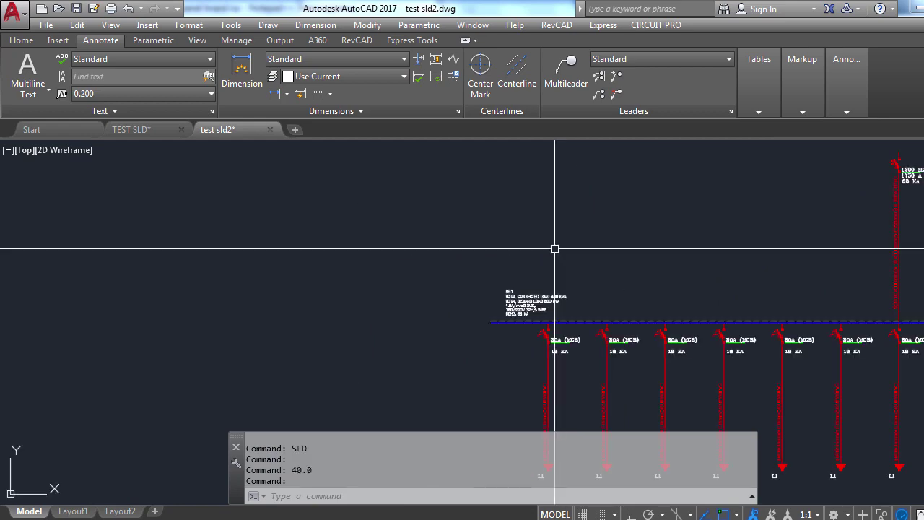
Step: Zoom and pan the regenerated diagram to inspect the DB1 bus label and MCB branches
scroll(557, 247, down, 2)
scroll(592, 258, down, 2)
scroll(567, 270, up, 4)
scroll(440, 217, up, 1)
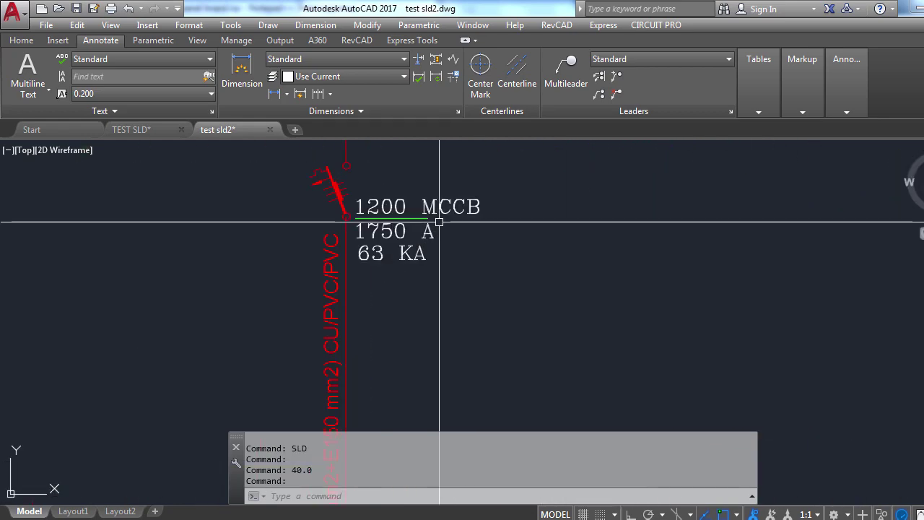
scroll(392, 223, down, 2)
scroll(361, 288, down, 2)
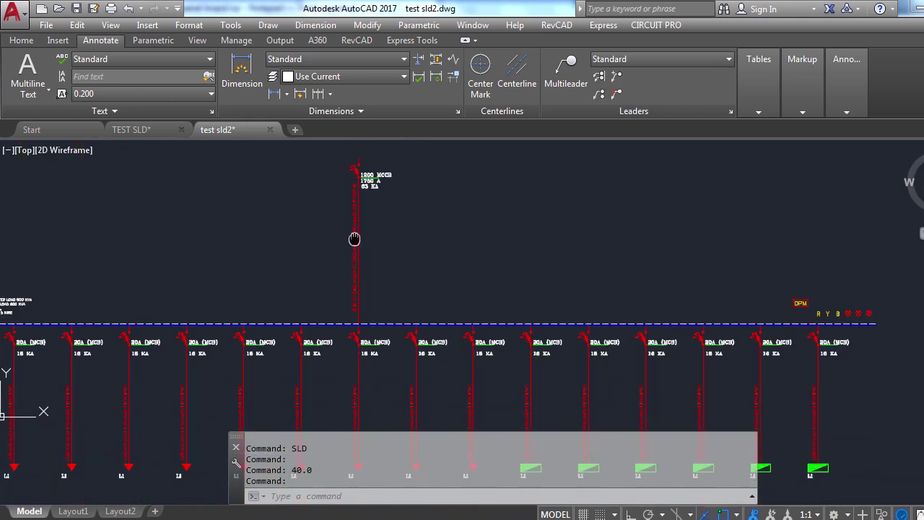
drag(345, 282, 542, 274)
scroll(270, 322, up, 4)
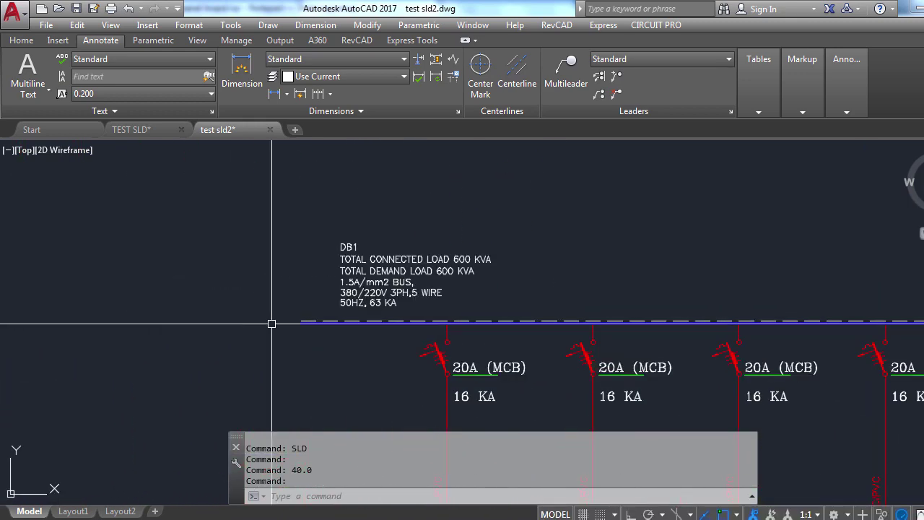
scroll(354, 320, up, 3)
scroll(347, 226, up, 3)
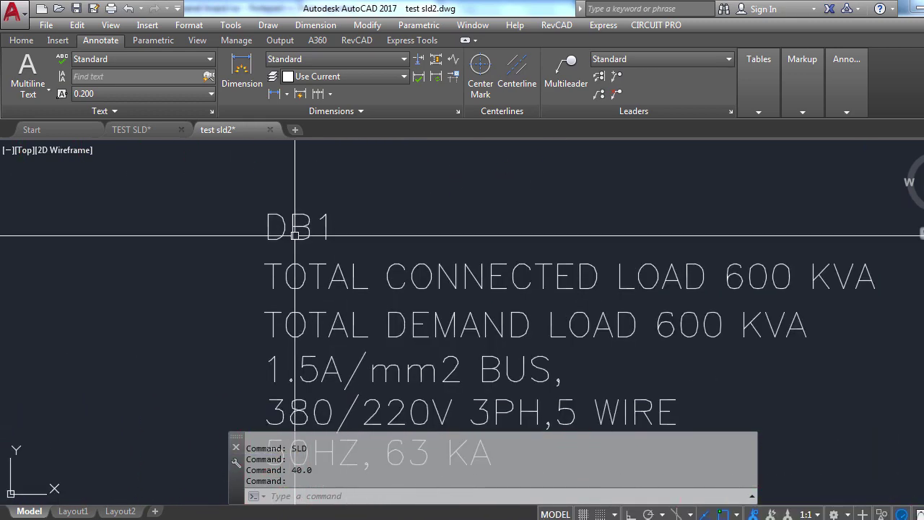
scroll(347, 238, down, 1)
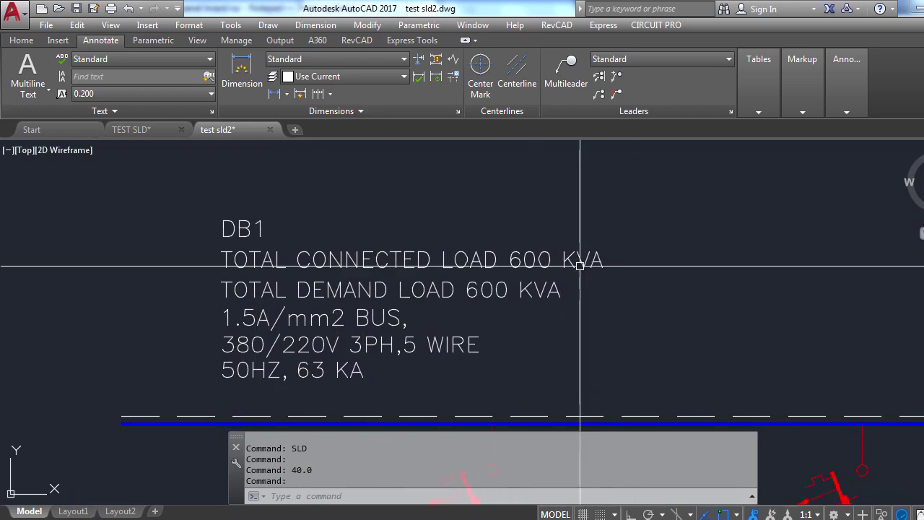
scroll(648, 309, down, 2)
scroll(514, 340, up, 4)
scroll(298, 317, down, 1)
scroll(299, 361, down, 2)
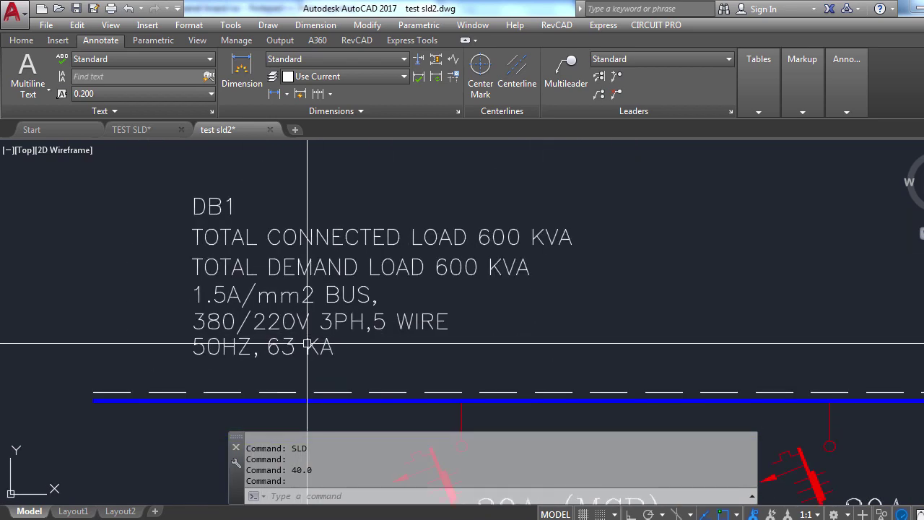
scroll(289, 339, down, 2)
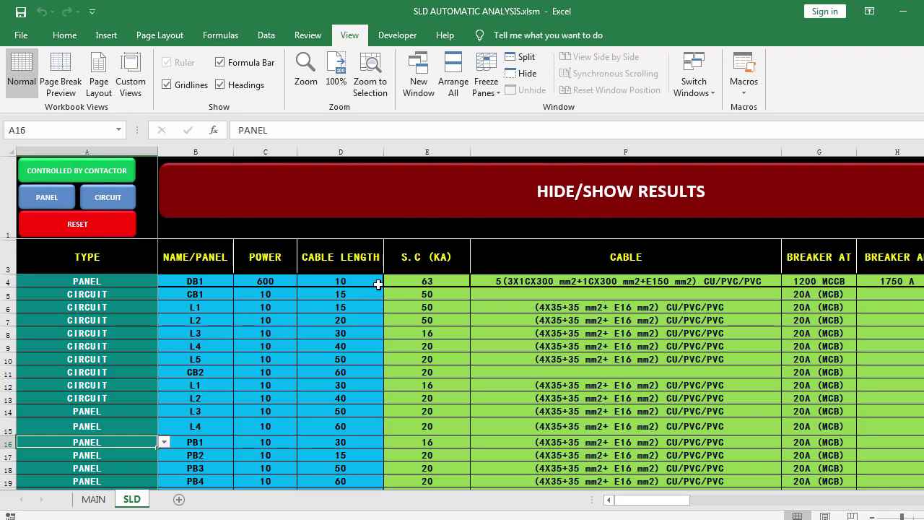
Step: Check DB1's power, cable length and 63 kA fault level values
drag(260, 280, 419, 282)
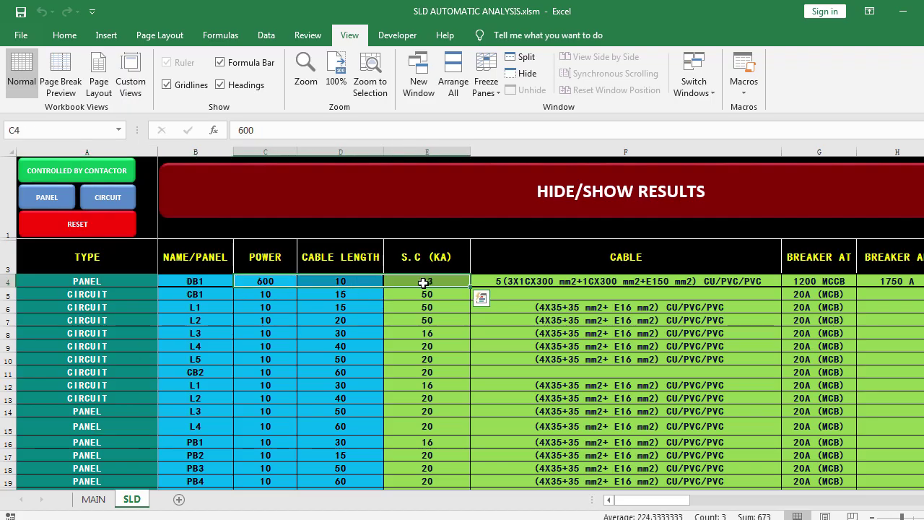
click(457, 283)
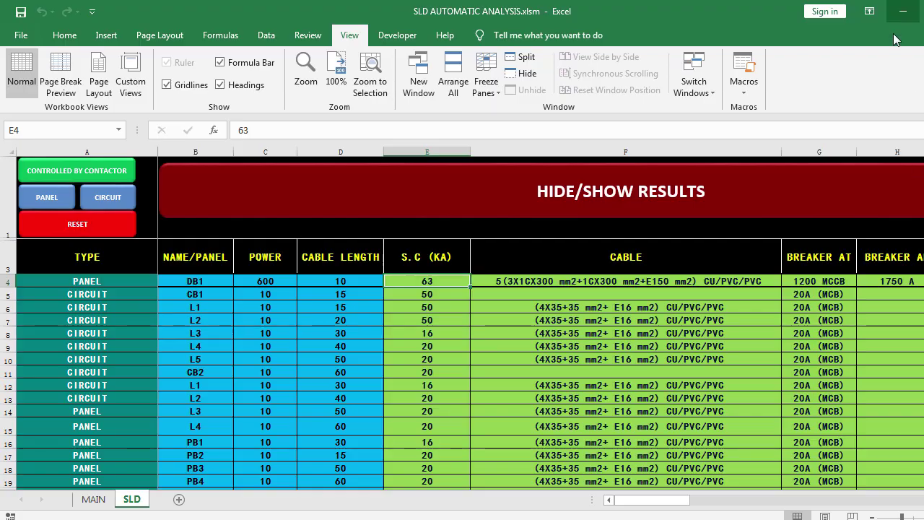
click(903, 12)
Step: Window-select the DB1 bus block and pan to view its branch circuits
click(310, 223)
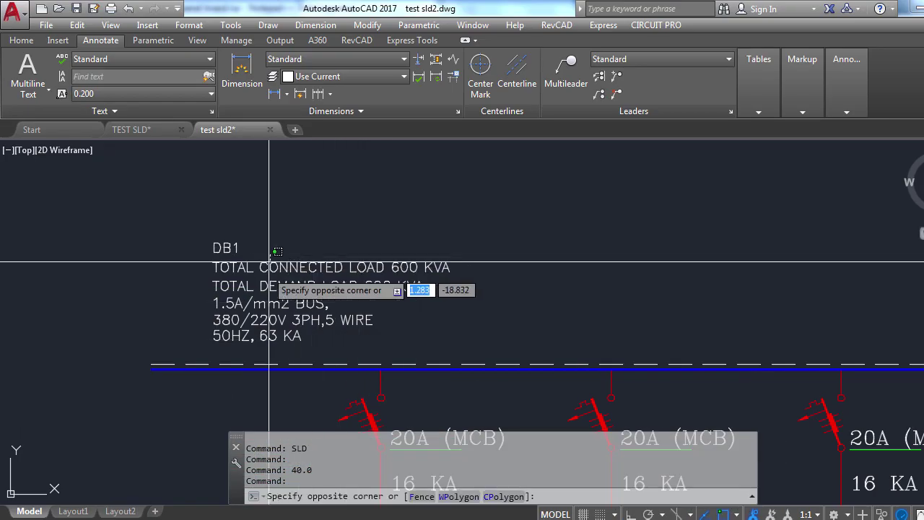
click(268, 267)
scroll(404, 311, down, 6)
drag(413, 326, 812, 326)
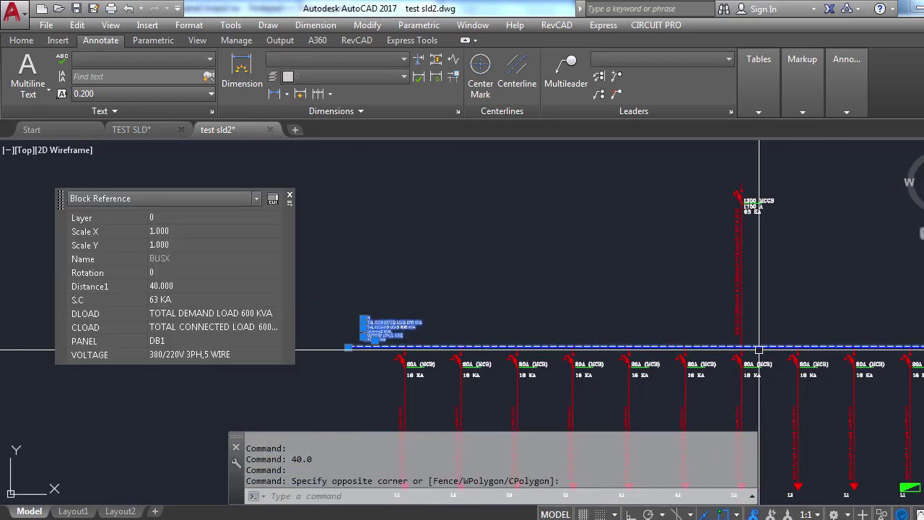
scroll(773, 321, down, 2)
Step: Clear the selection and mark the CIRCUIT entries in the SLD sheet's TYPE column
key(Escape)
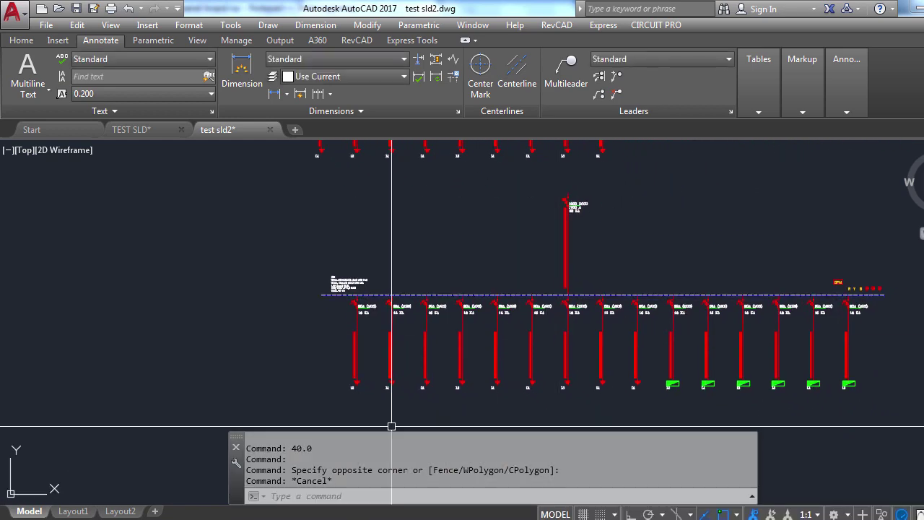
key(alt+Tab)
drag(106, 307, 96, 404)
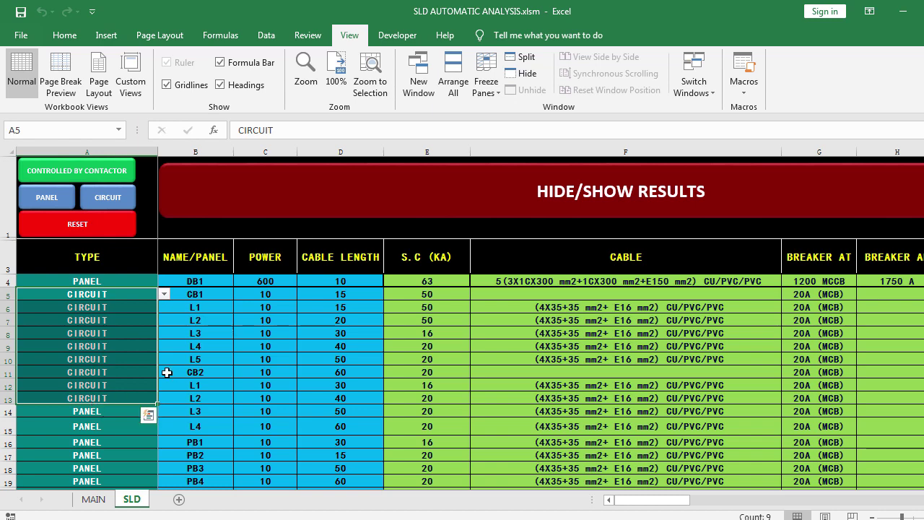
Step: Highlight the PANEL rows A14:A19 in TYPE, scroll back up and minimise Excel
scroll(104, 294, down, 2)
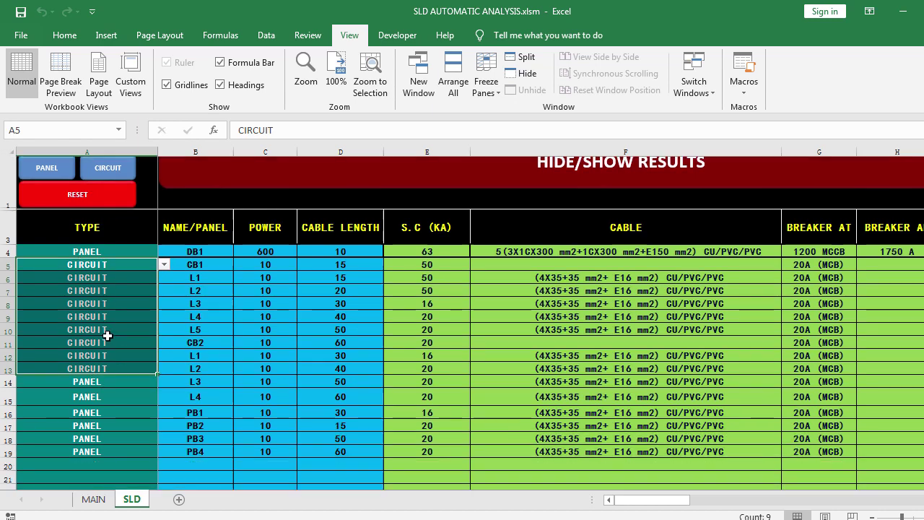
drag(92, 254, 89, 324)
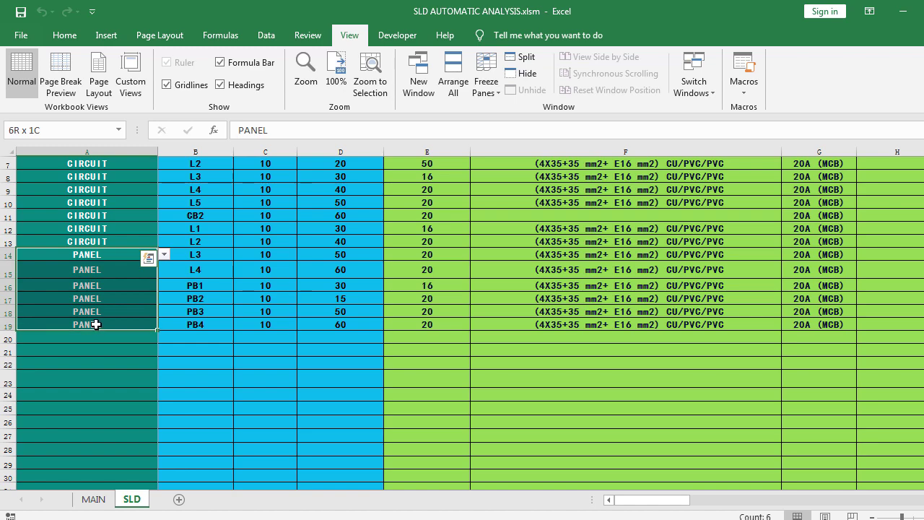
scroll(154, 300, up, 1)
scroll(153, 300, up, 1)
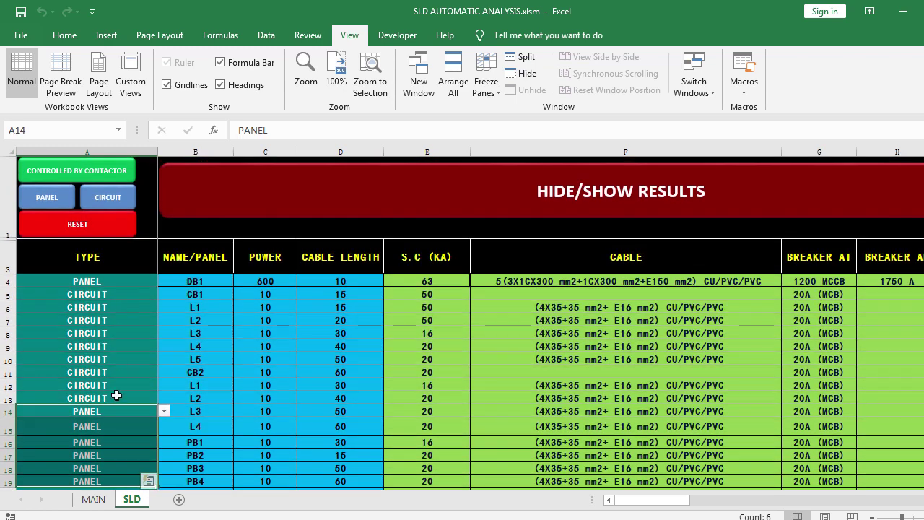
click(902, 14)
scroll(485, 268, down, 2)
scroll(461, 320, up, 2)
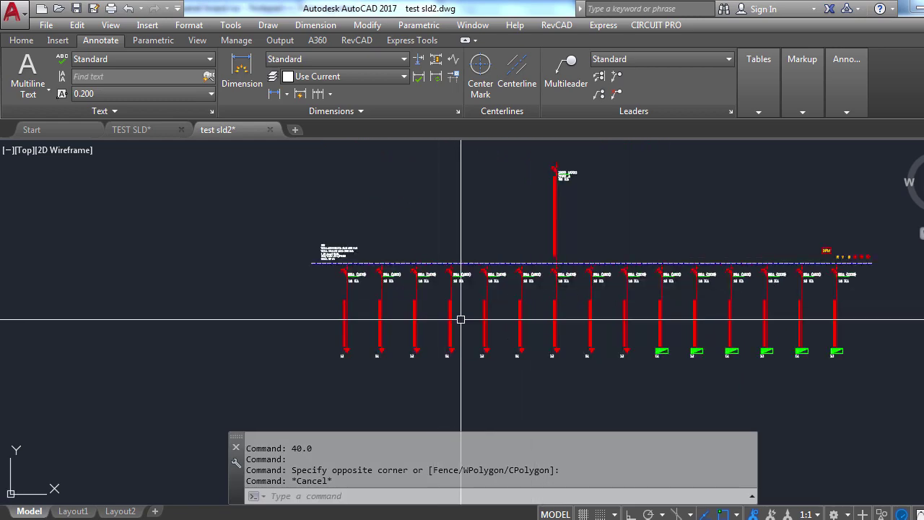
scroll(574, 354, up, 2)
click(677, 306)
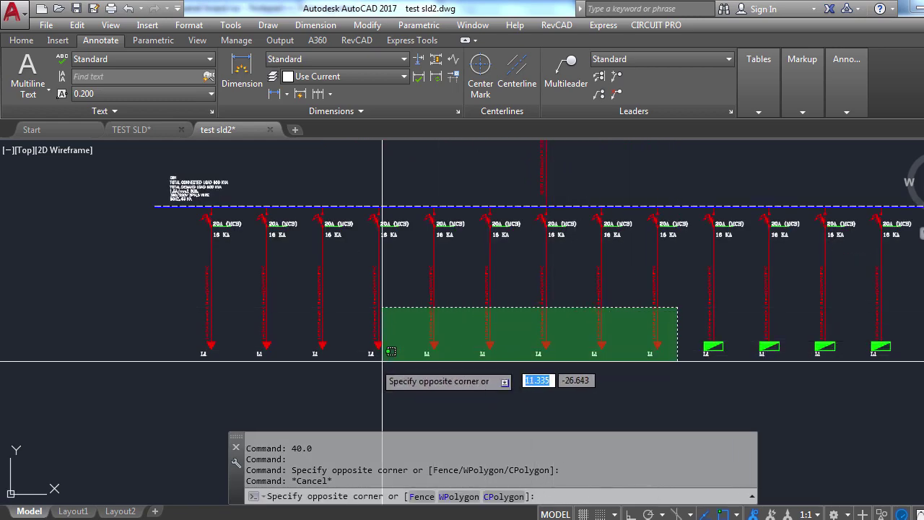
click(199, 370)
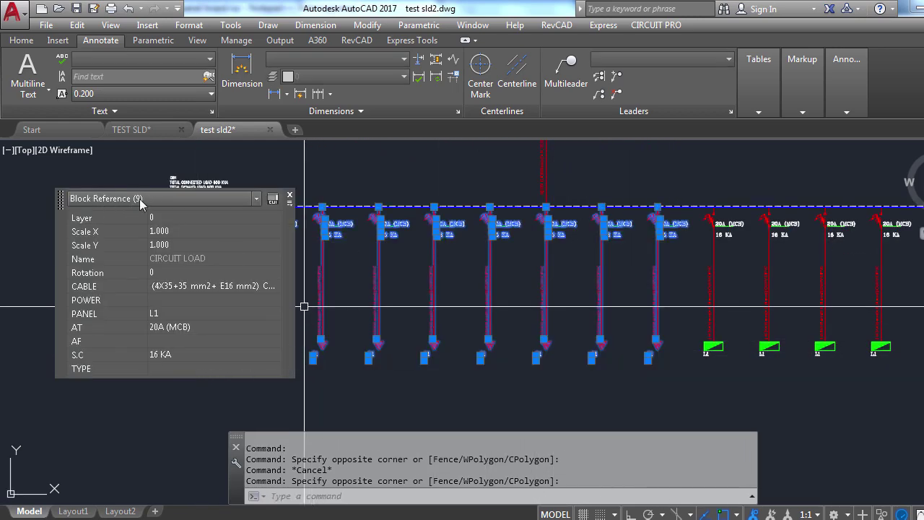
scroll(606, 330, up, 2)
scroll(653, 337, down, 2)
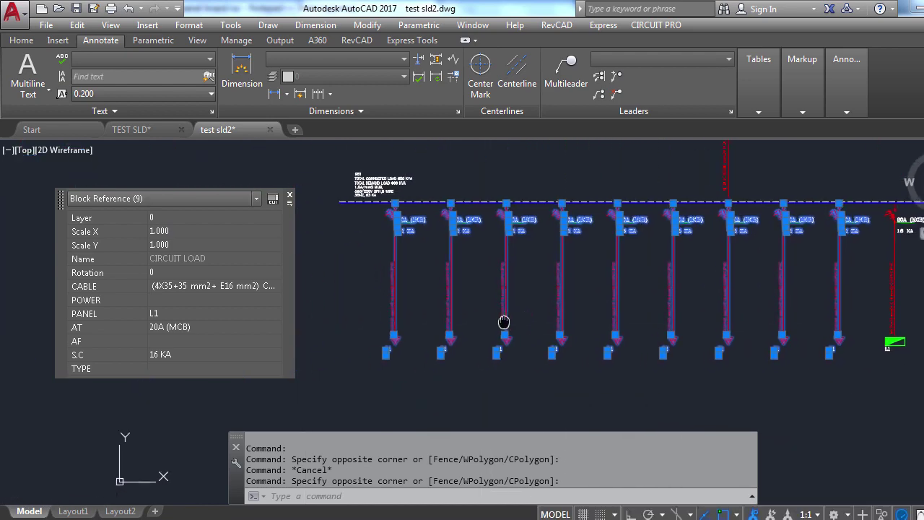
key(Escape)
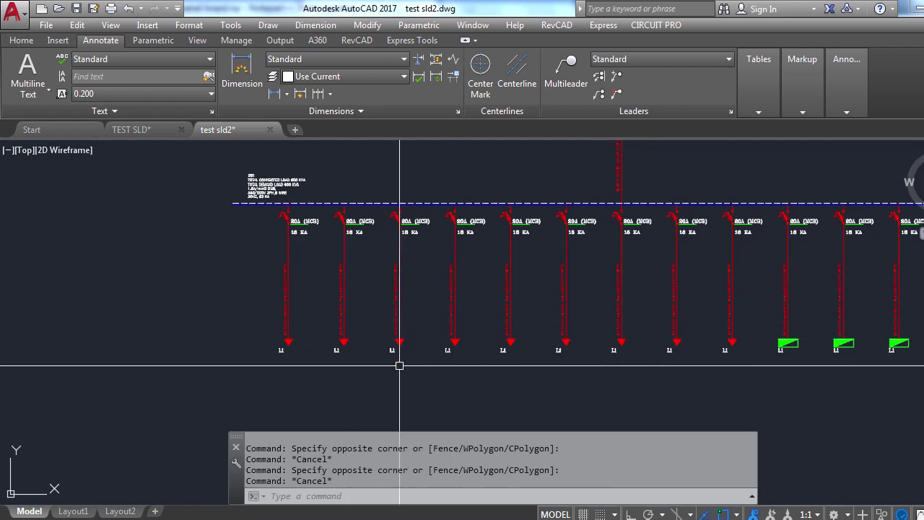
scroll(655, 355, up, 4)
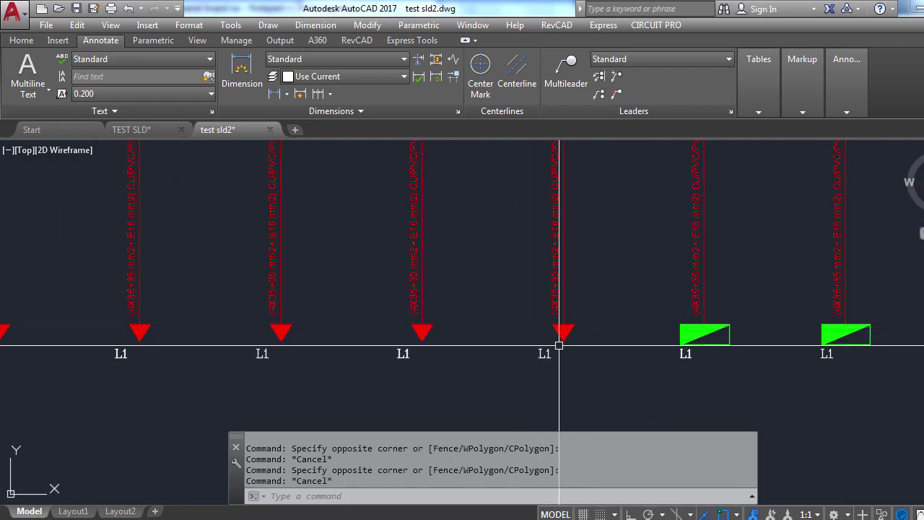
drag(570, 326, 513, 337)
scroll(513, 338, up, 2)
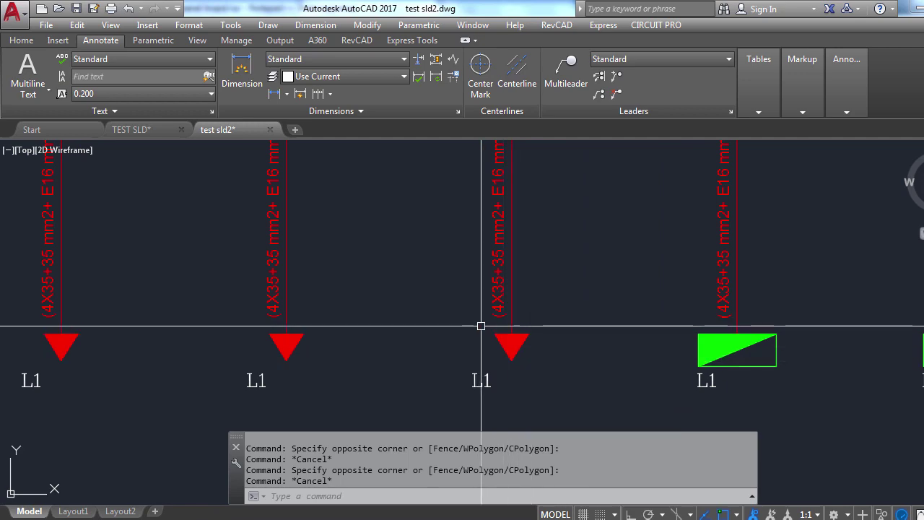
scroll(531, 329, down, 2)
scroll(604, 340, up, 2)
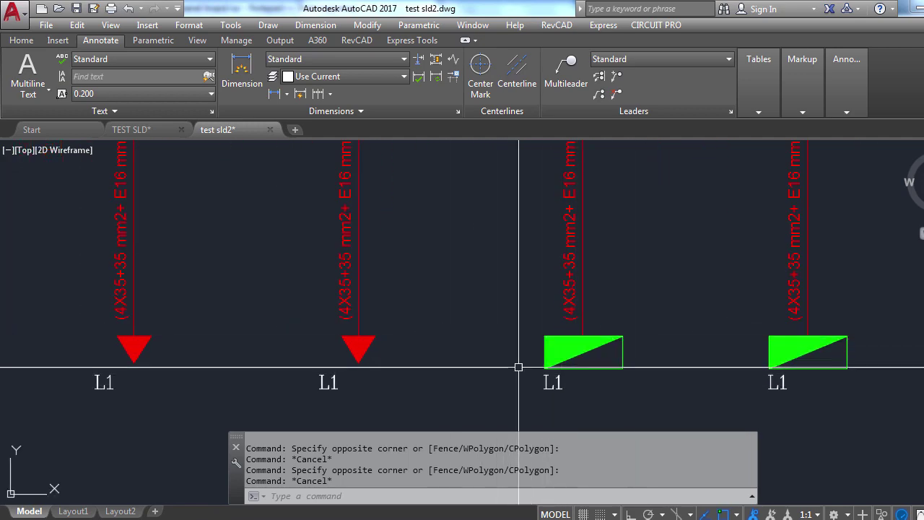
scroll(570, 347, down, 2)
drag(567, 339, 501, 315)
scroll(501, 305, up, 3)
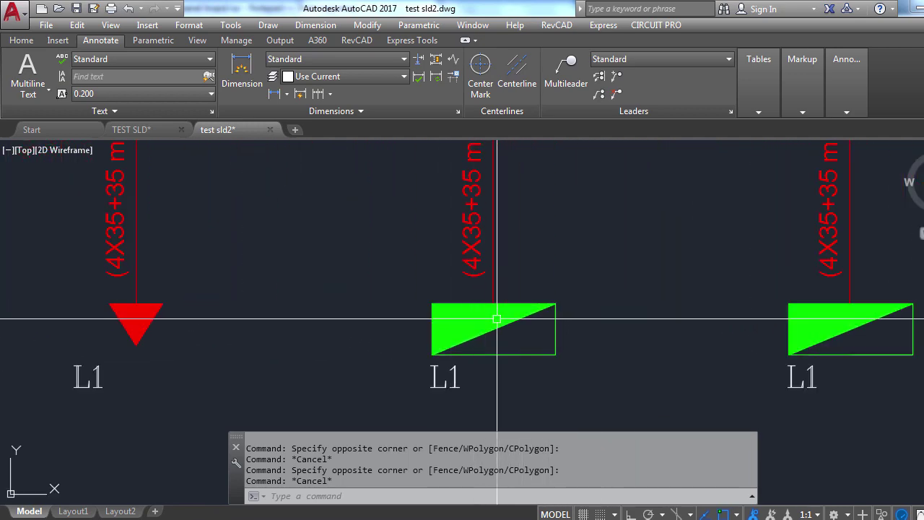
scroll(534, 317, down, 4)
scroll(543, 335, up, 4)
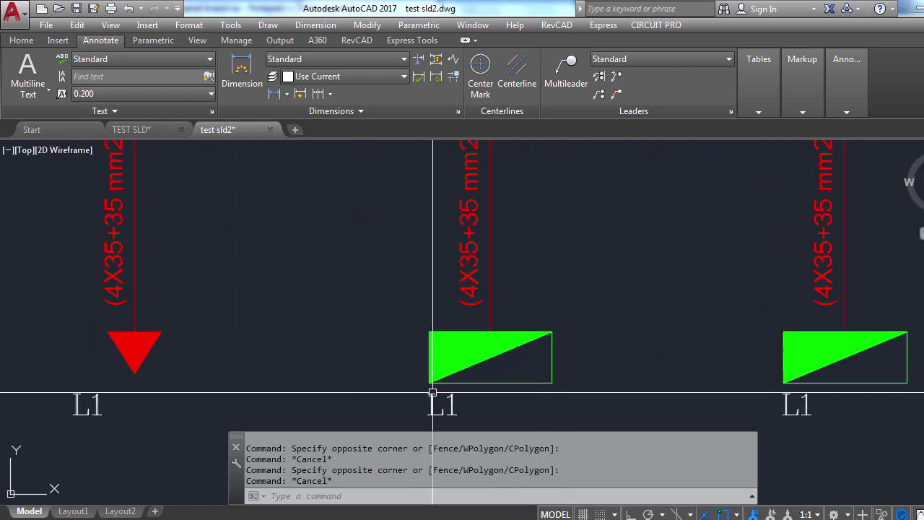
scroll(549, 332, up, 2)
scroll(439, 330, down, 2)
scroll(491, 341, down, 8)
scroll(499, 318, down, 2)
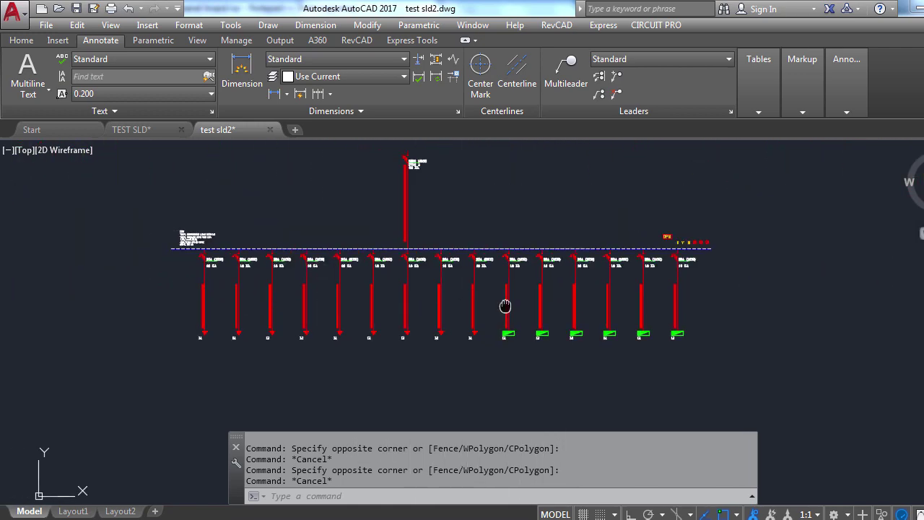
scroll(549, 325, down, 1)
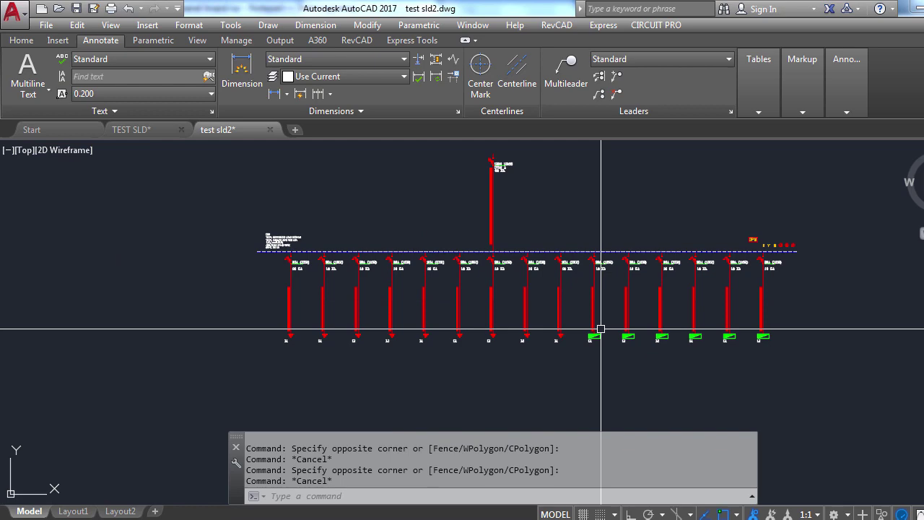
scroll(602, 330, up, 4)
drag(612, 361, 603, 383)
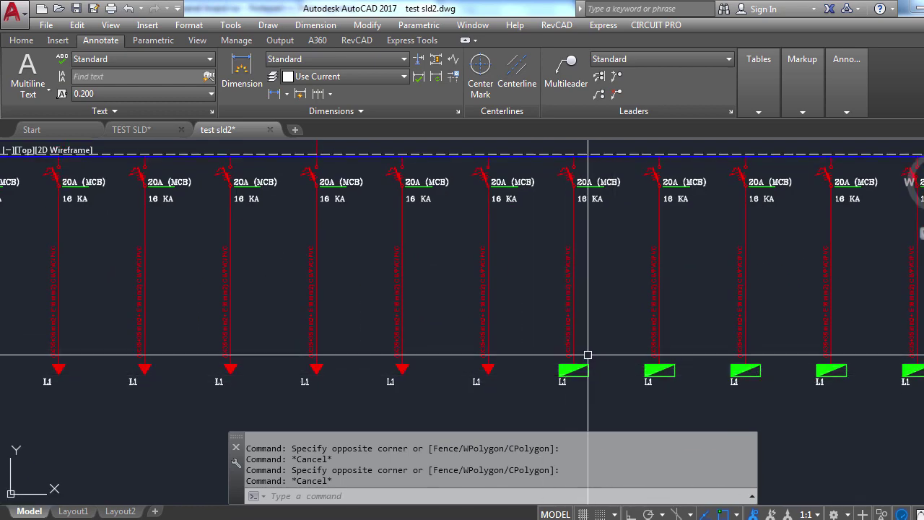
scroll(574, 329, down, 4)
key(Escape)
drag(466, 312, 499, 303)
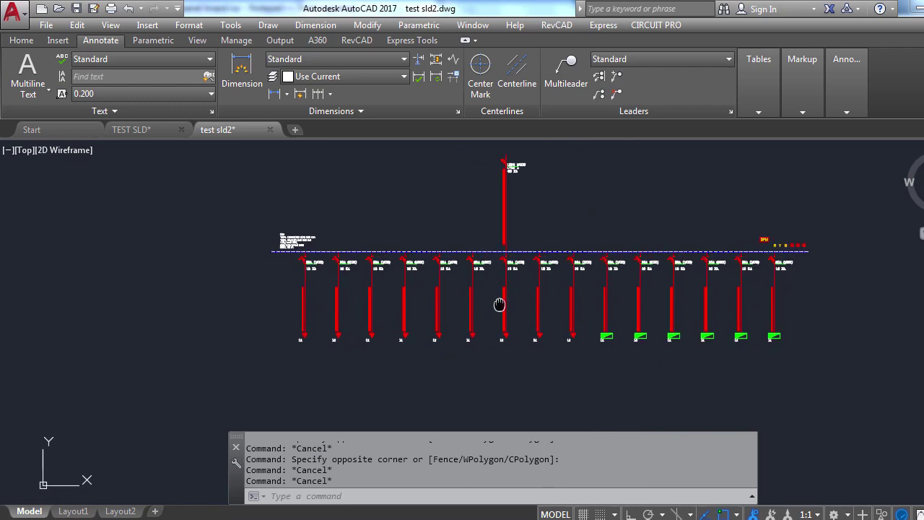
Step: Bring the SLD workbook forward and inspect row 5's CIRCUIT type and CB1 name
click(331, 462)
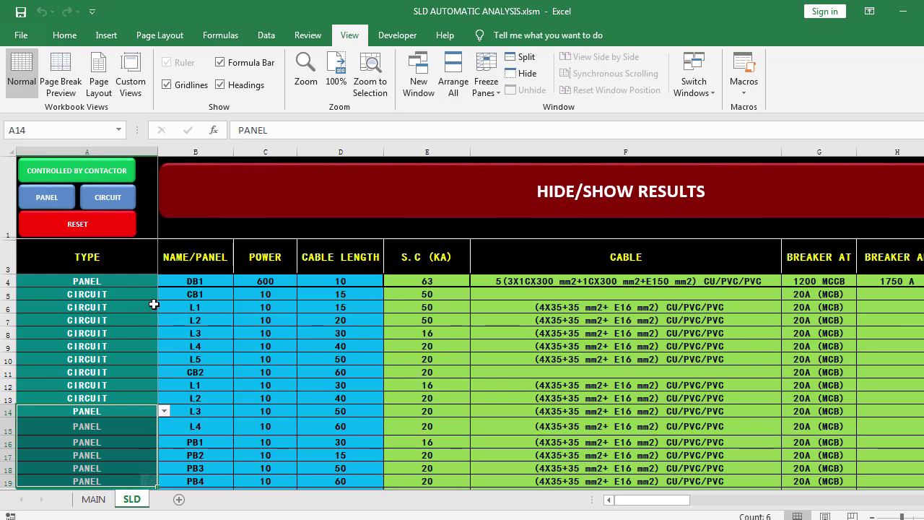
click(132, 294)
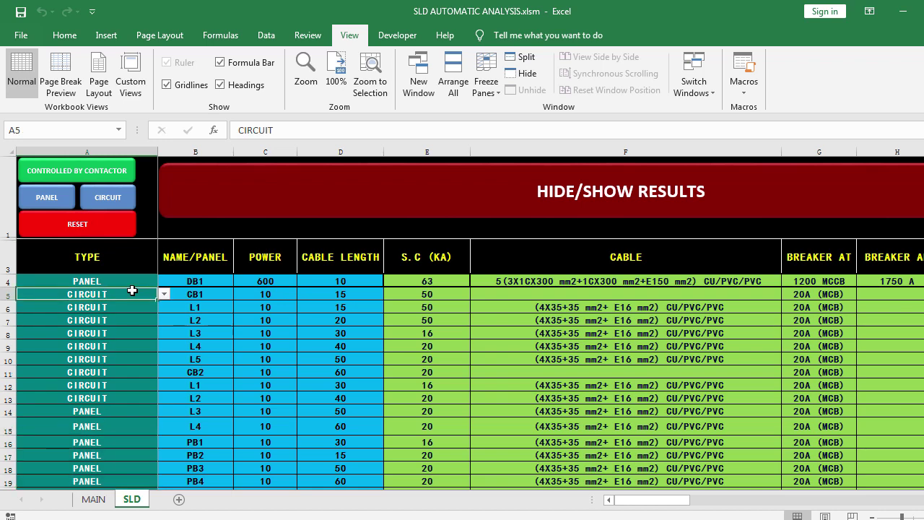
click(206, 291)
click(121, 295)
click(191, 292)
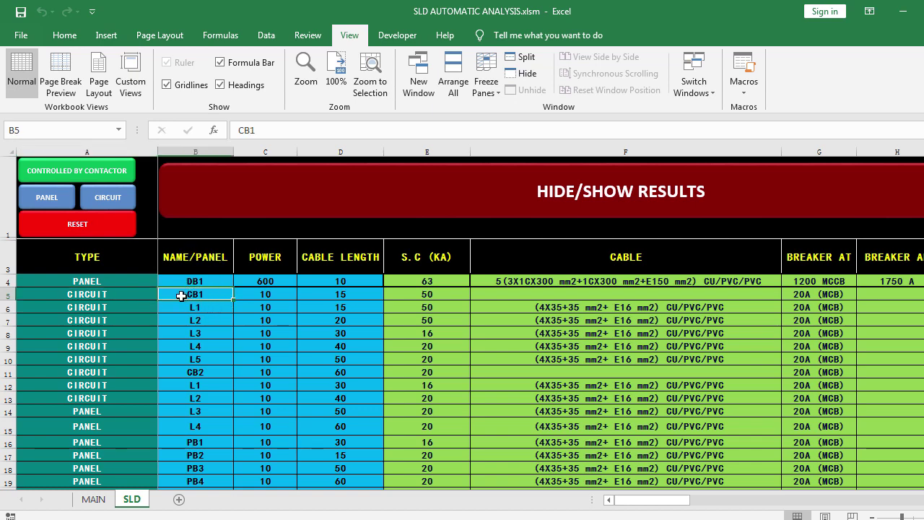
Step: Select the L1–L5 names and the TYPE cells of rows 5 to 10
drag(200, 309, 199, 352)
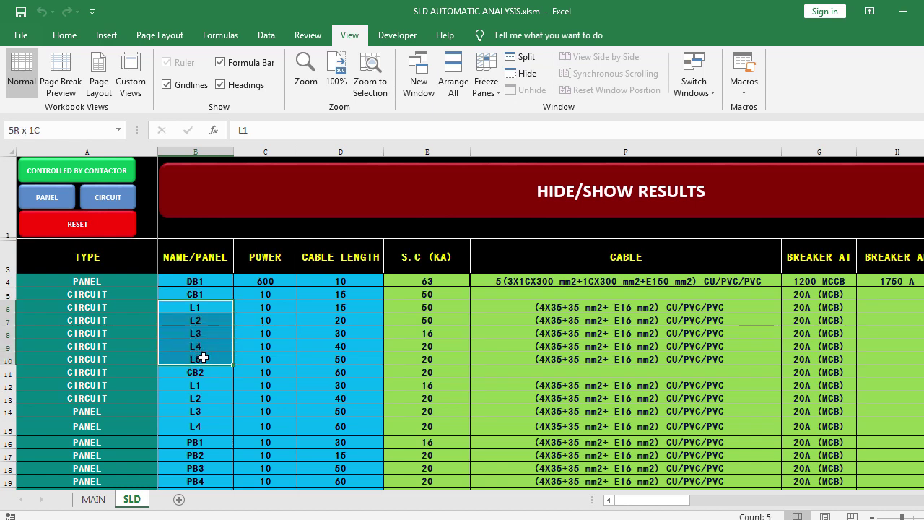
drag(205, 354, 206, 363)
drag(207, 310, 203, 363)
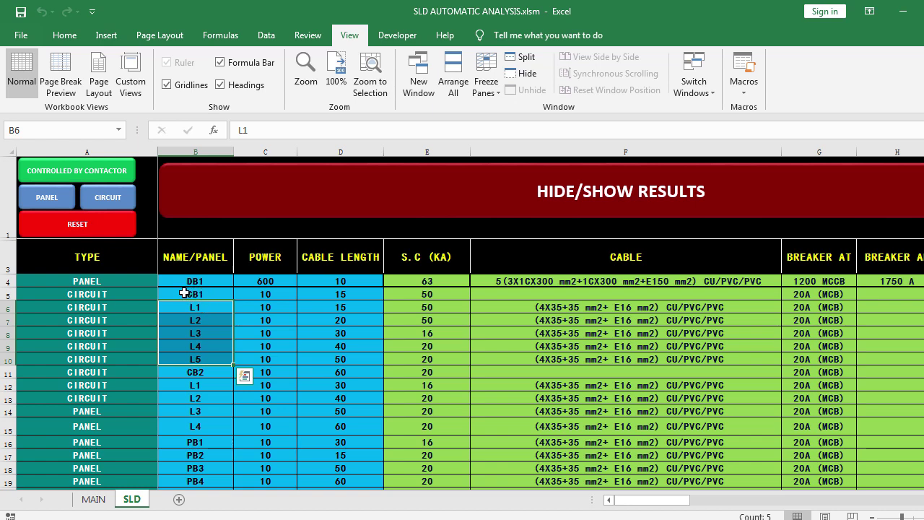
drag(134, 294, 138, 357)
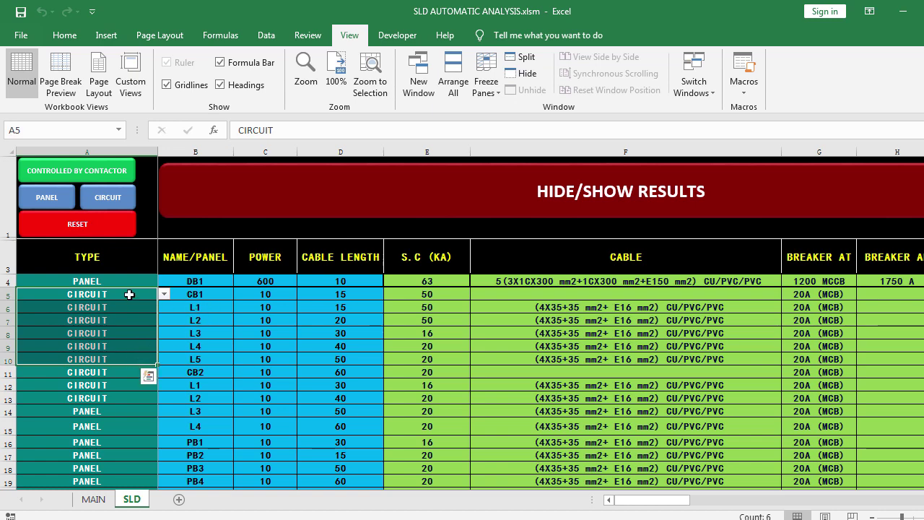
drag(129, 293, 131, 358)
click(85, 175)
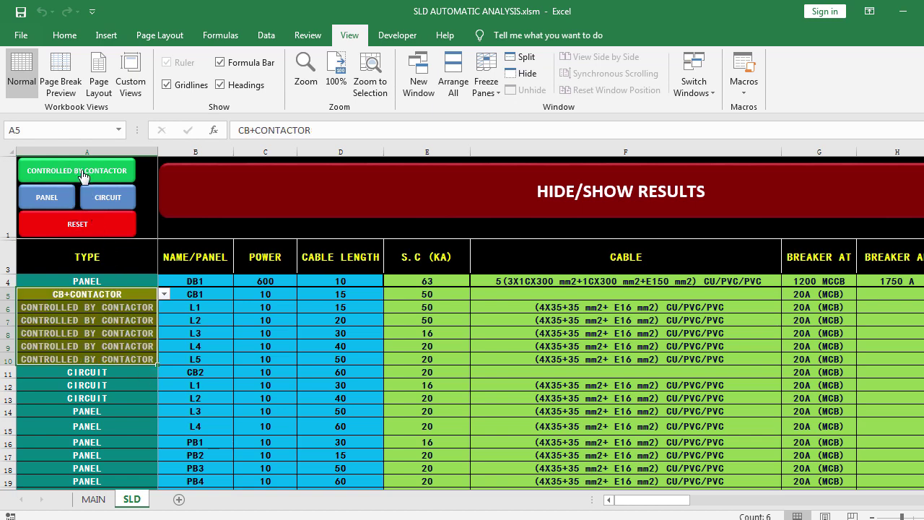
click(114, 421)
drag(138, 298, 126, 346)
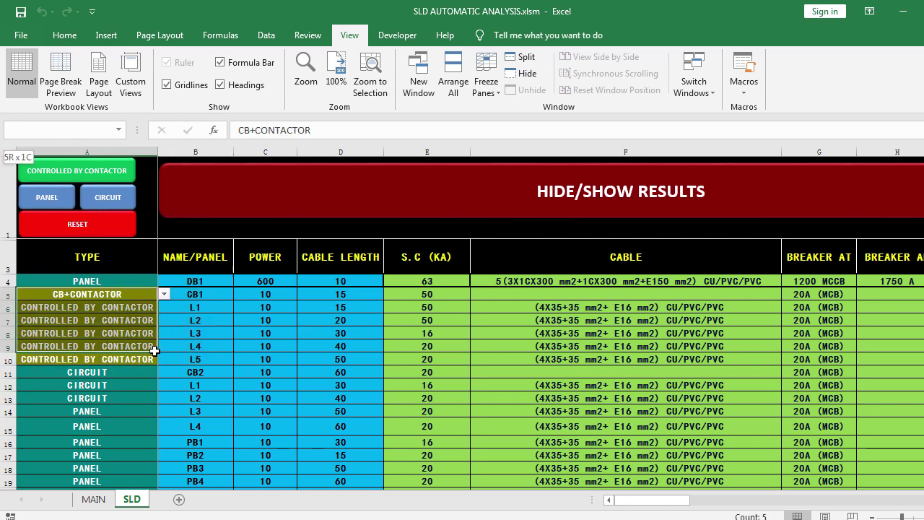
drag(126, 346, 149, 354)
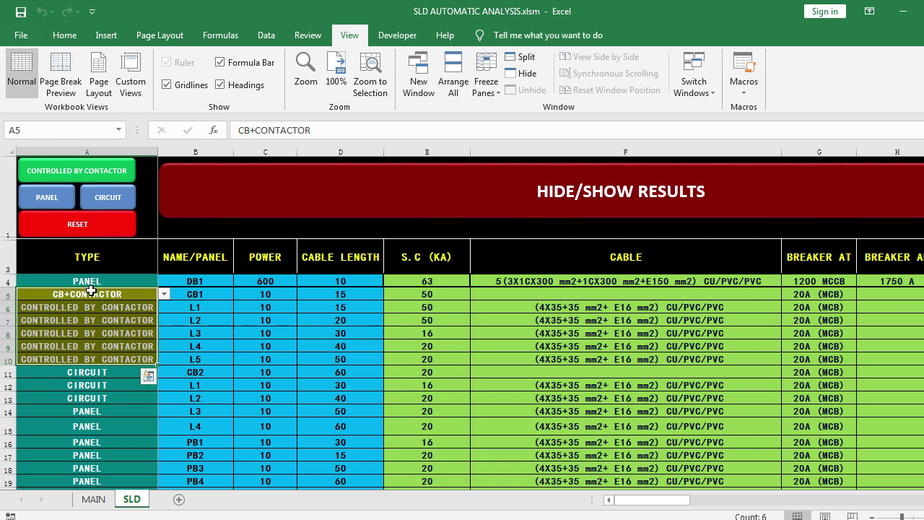
click(130, 297)
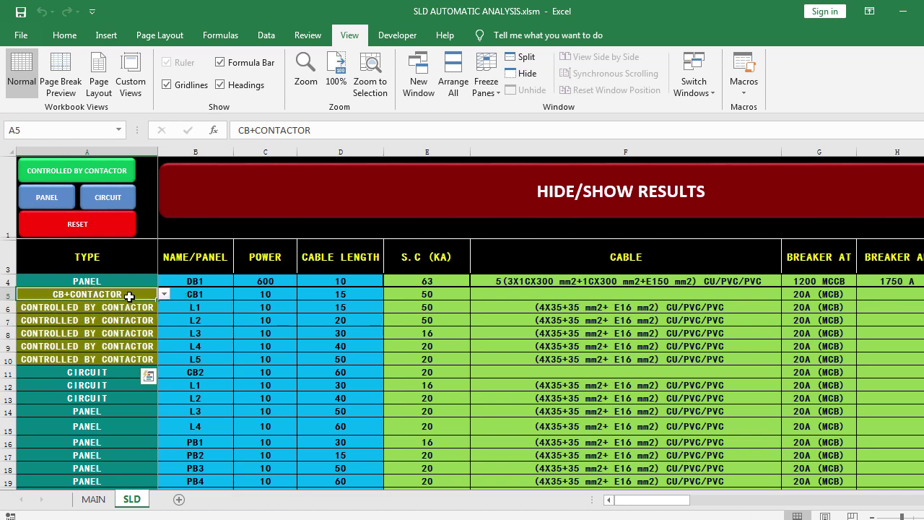
click(193, 297)
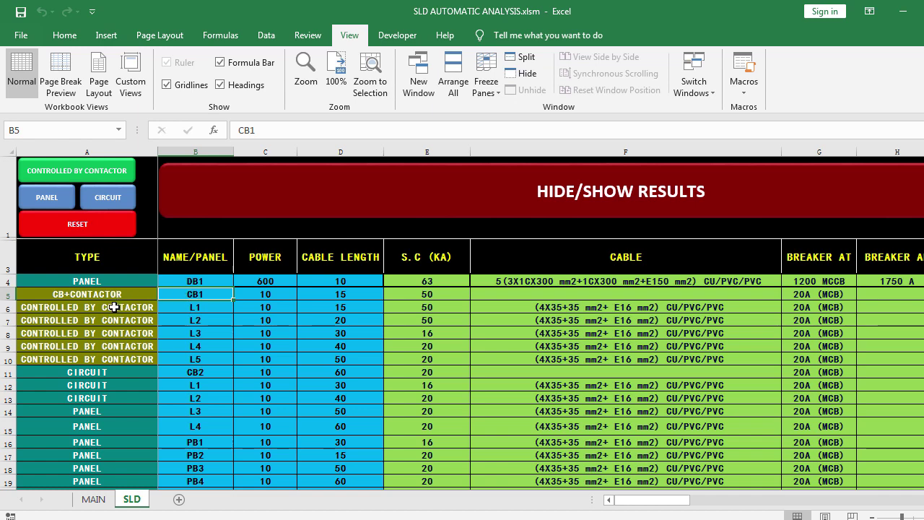
mouse_move(114, 307)
mouse_down()
mouse_move(213, 357)
mouse_move(138, 358)
mouse_up()
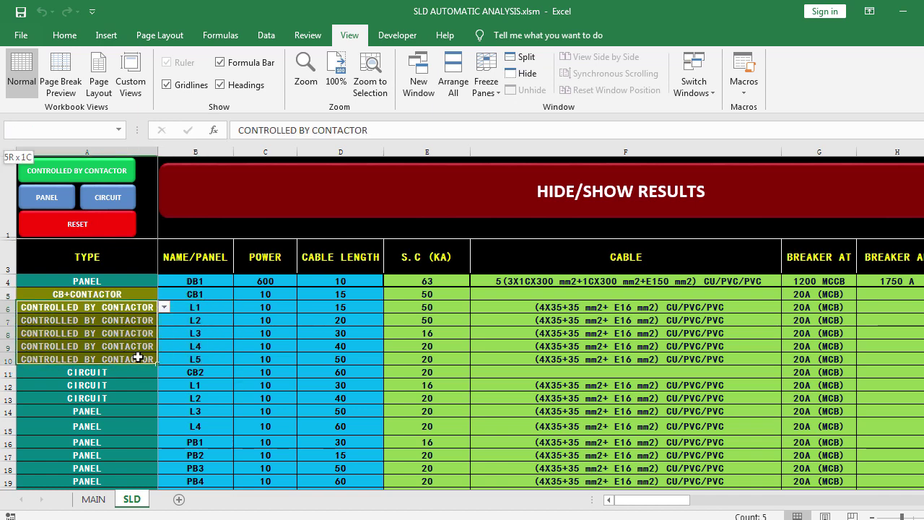
click(48, 307)
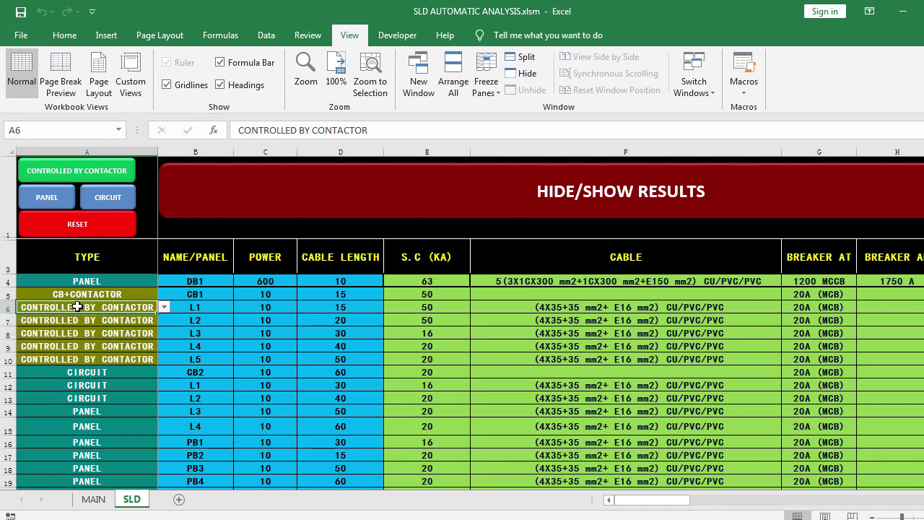
click(189, 371)
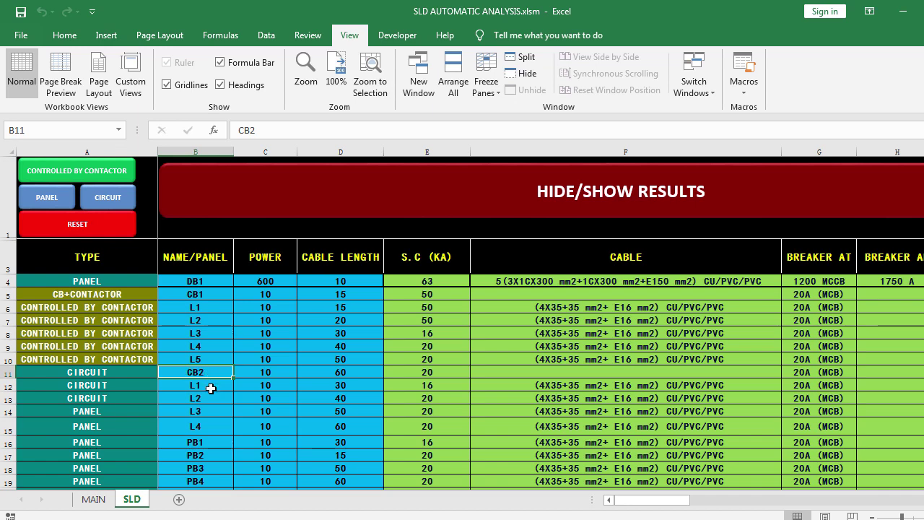
drag(210, 389, 211, 425)
click(197, 371)
drag(207, 387, 195, 426)
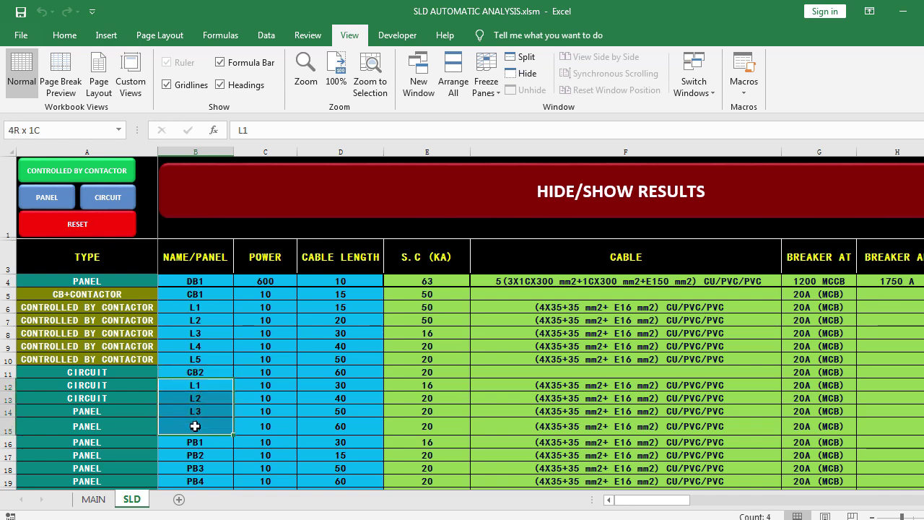
drag(195, 426, 195, 428)
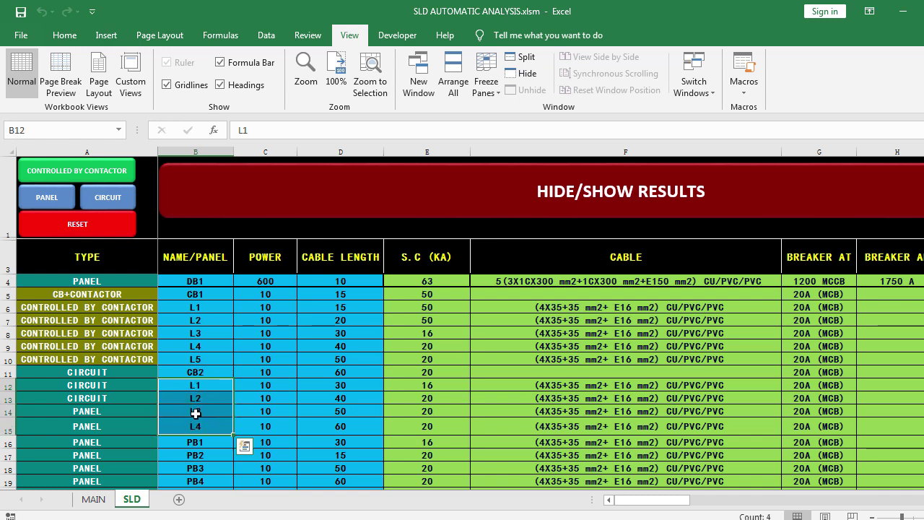
drag(136, 373, 133, 427)
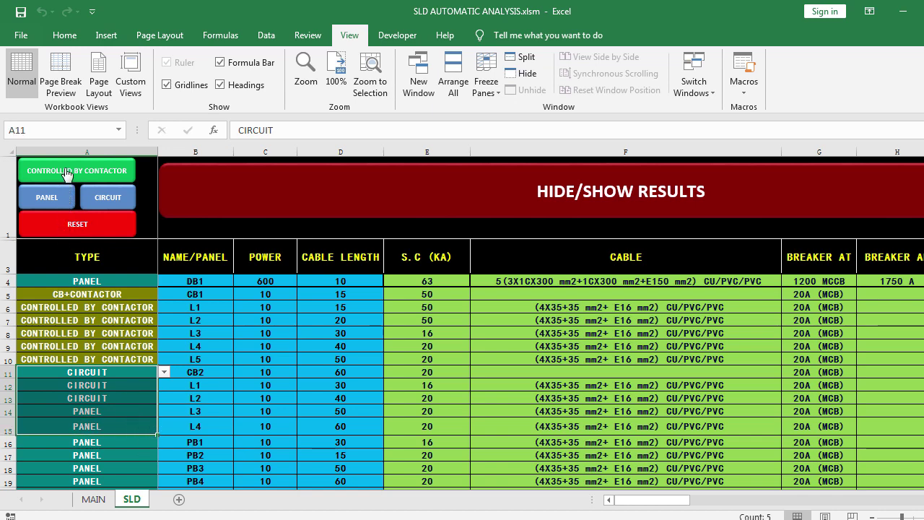
Step: Apply CONTROLLED BY CONTACTOR to rows 11–15 and recheck the first group's types and L1–L5 names
click(99, 174)
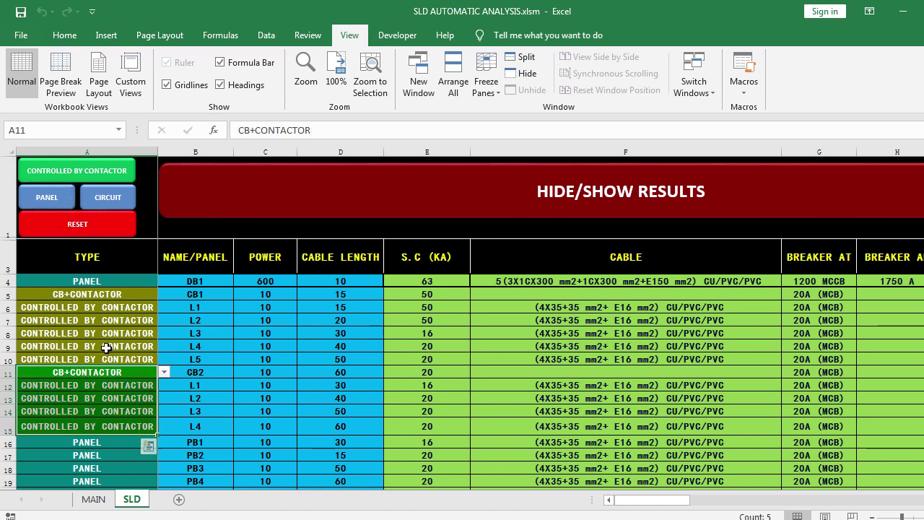
click(197, 333)
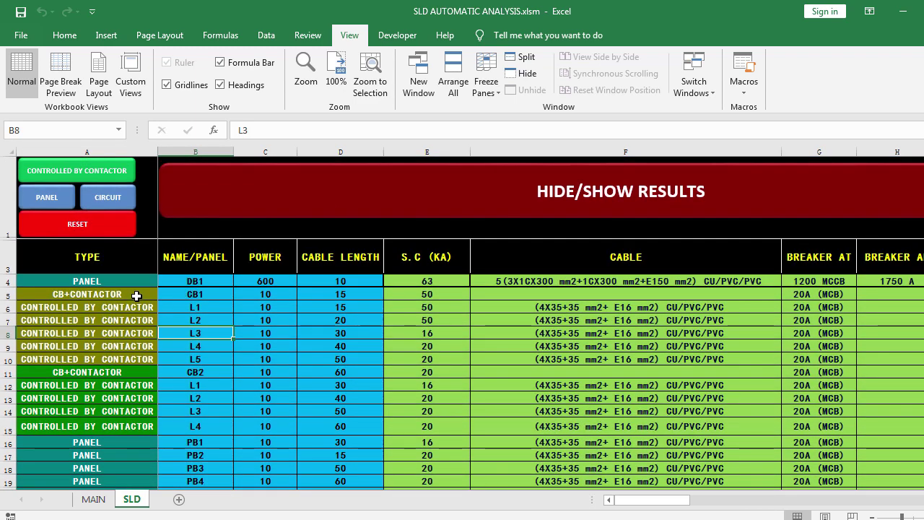
drag(137, 296, 135, 358)
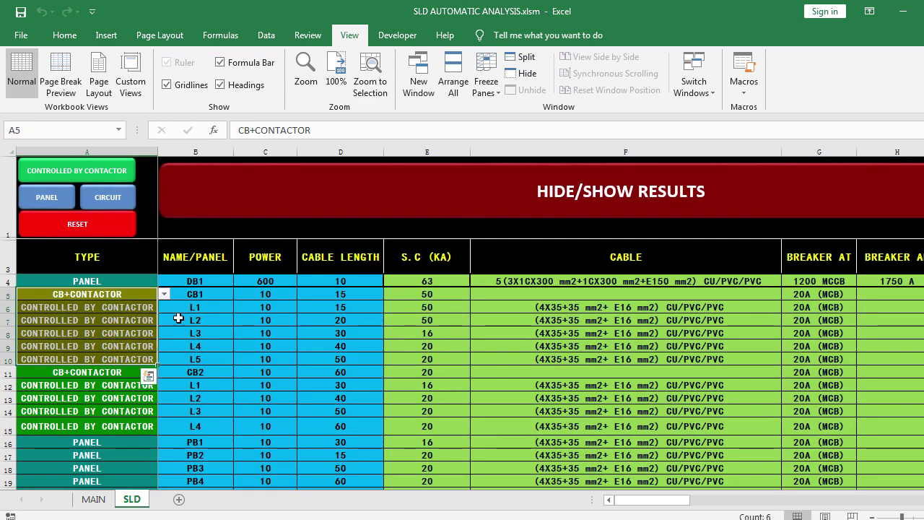
click(188, 296)
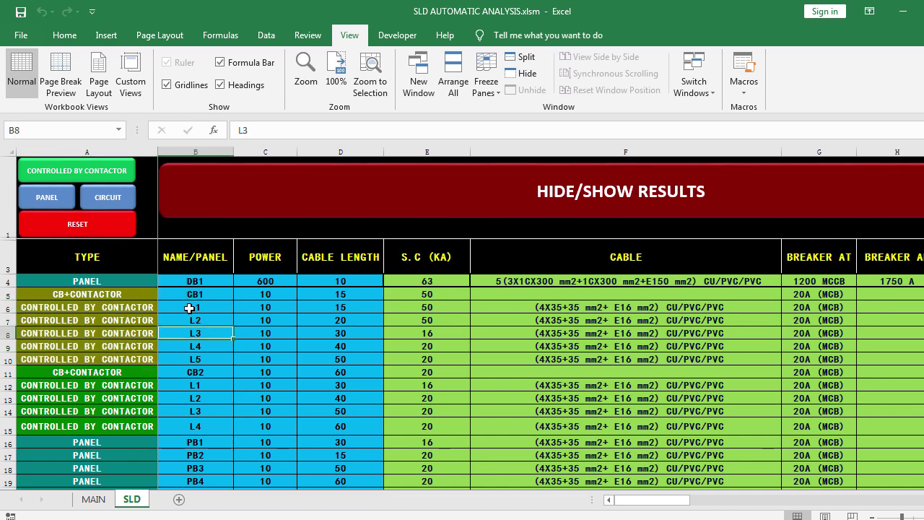
drag(189, 308, 188, 355)
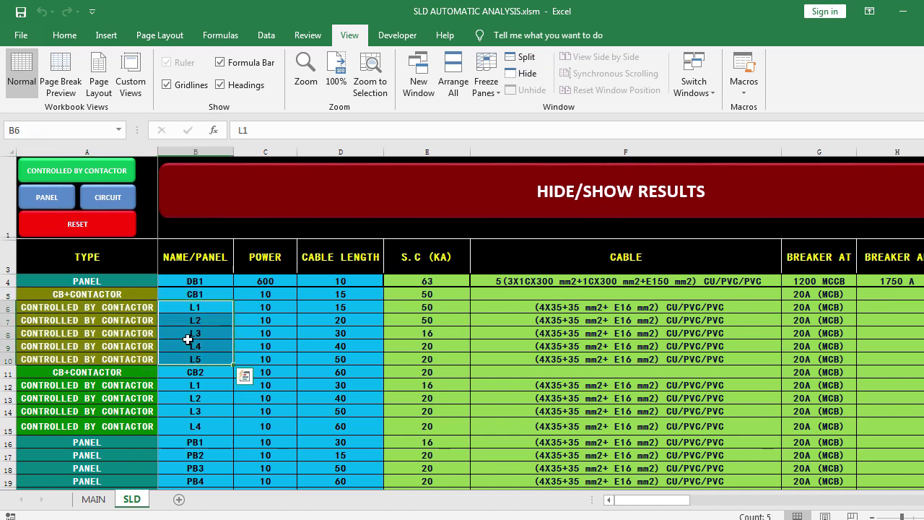
Step: Check CB2's new CB+CONTACTOR type and the contactor-controlled types in rows 12–15
click(112, 372)
click(198, 369)
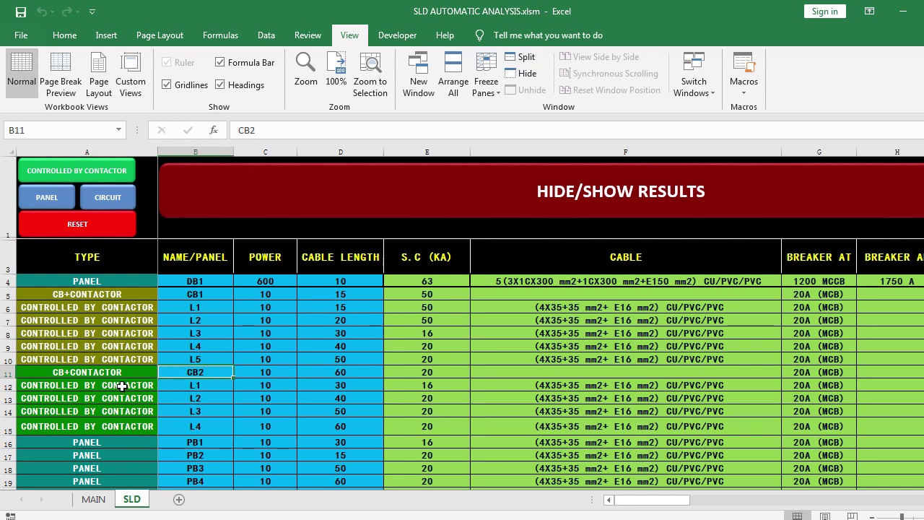
mouse_move(122, 386)
mouse_down()
mouse_move(118, 421)
mouse_move(199, 427)
mouse_move(144, 426)
mouse_up()
Step: Review the four PANEL type cells in rows 16–19 and minimise the workbook
scroll(144, 433, down, 1)
drag(110, 320, 106, 366)
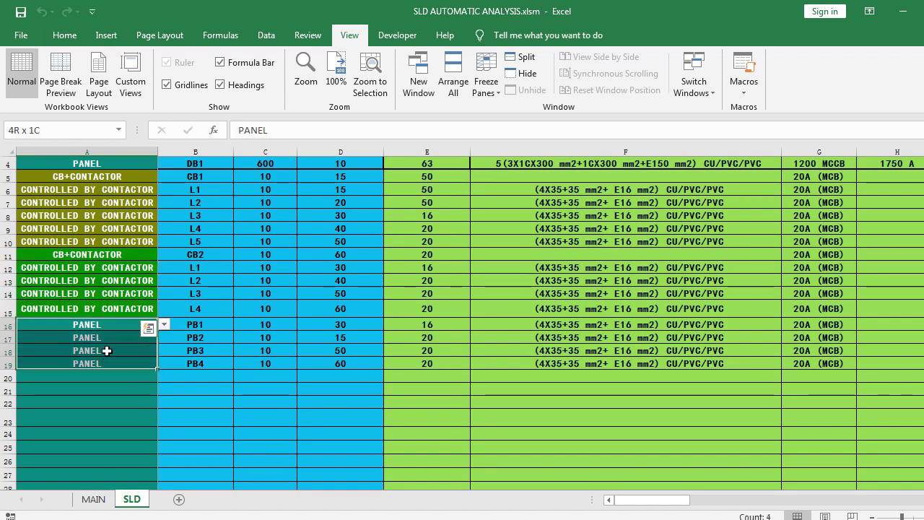
drag(107, 351, 104, 363)
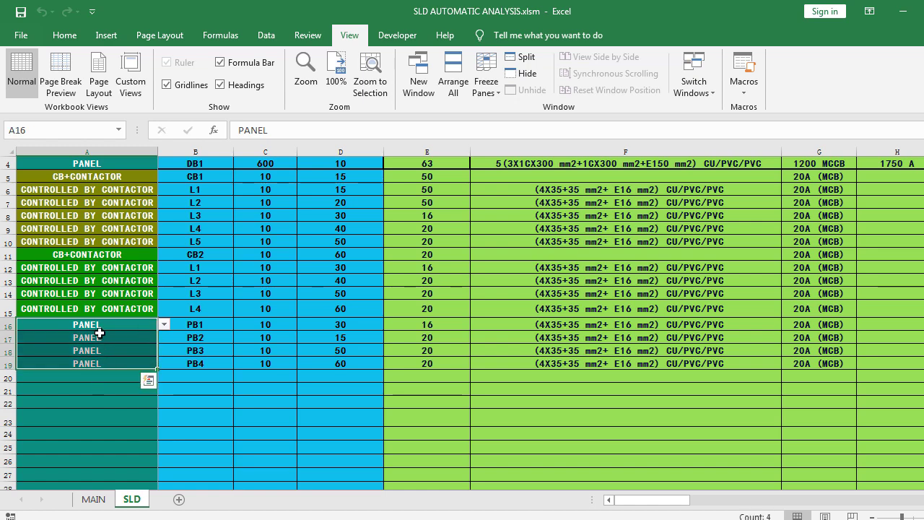
scroll(100, 333, up, 1)
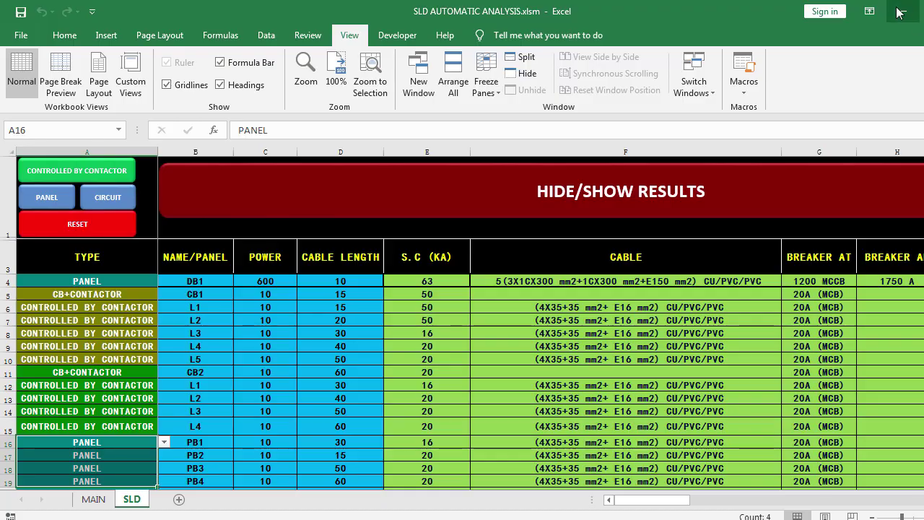
click(900, 12)
text(S)
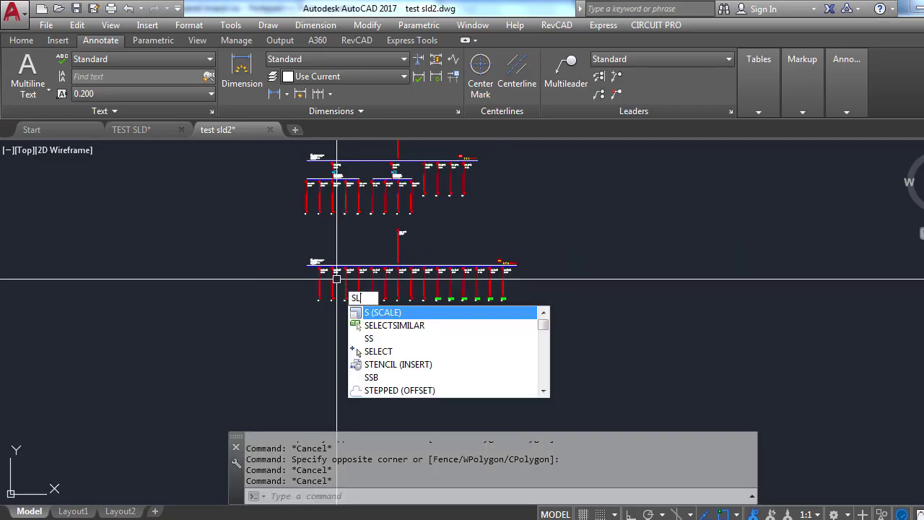
Step: Run SLD to draw DB1 with both contactor groups, zooming into the 20A (MCB) breakers
text(LD)
key(Return)
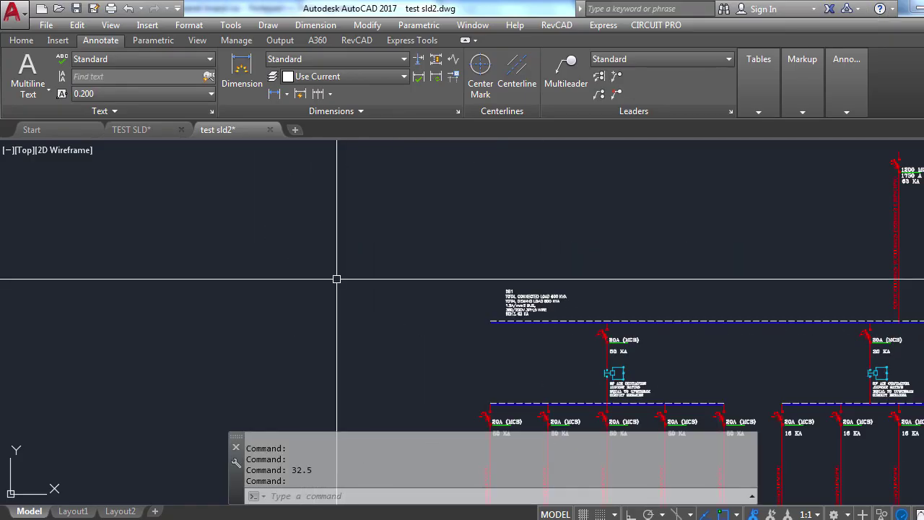
scroll(726, 258, down, 4)
scroll(479, 311, down, 1)
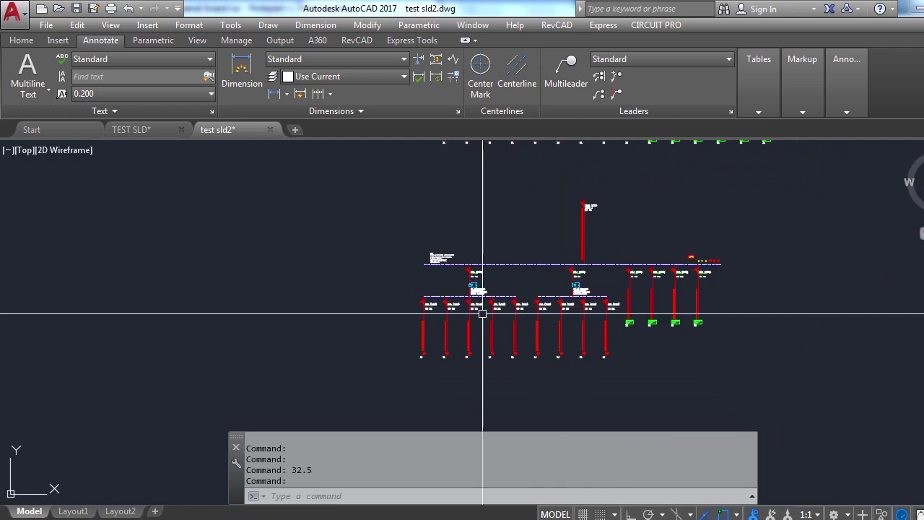
scroll(495, 210, up, 5)
scroll(480, 267, down, 4)
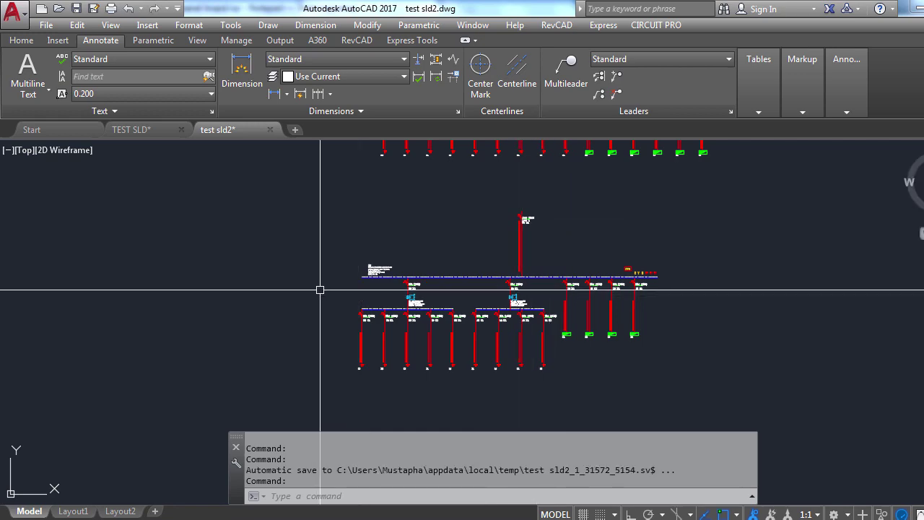
scroll(417, 245, up, 5)
scroll(355, 258, down, 3)
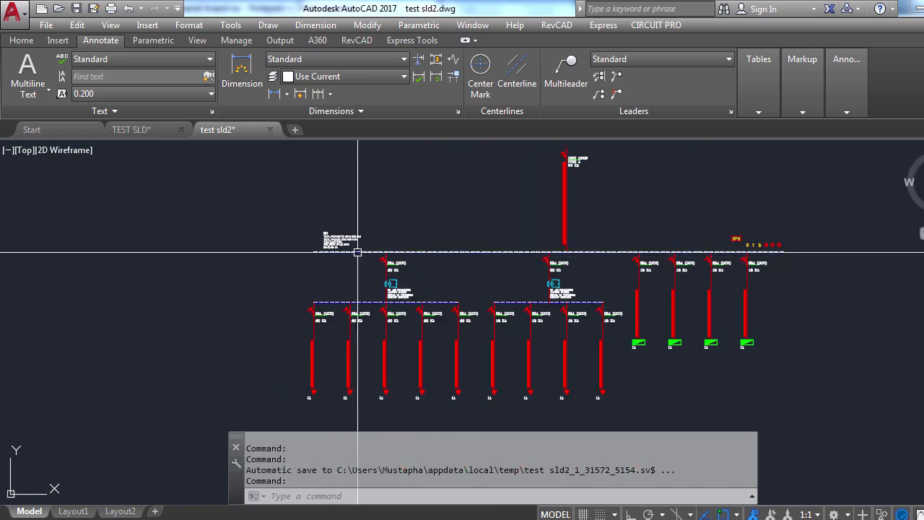
scroll(383, 260, up, 3)
scroll(397, 258, up, 3)
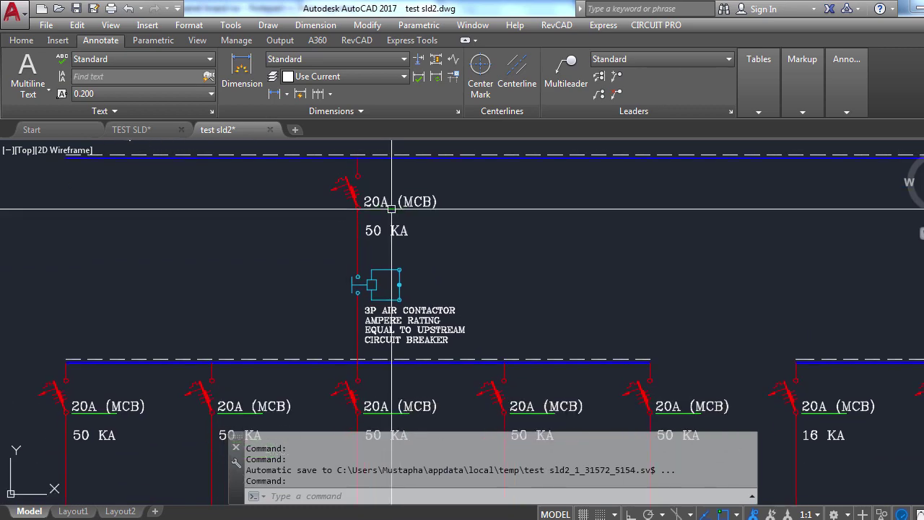
scroll(397, 252, down, 3)
scroll(397, 249, up, 3)
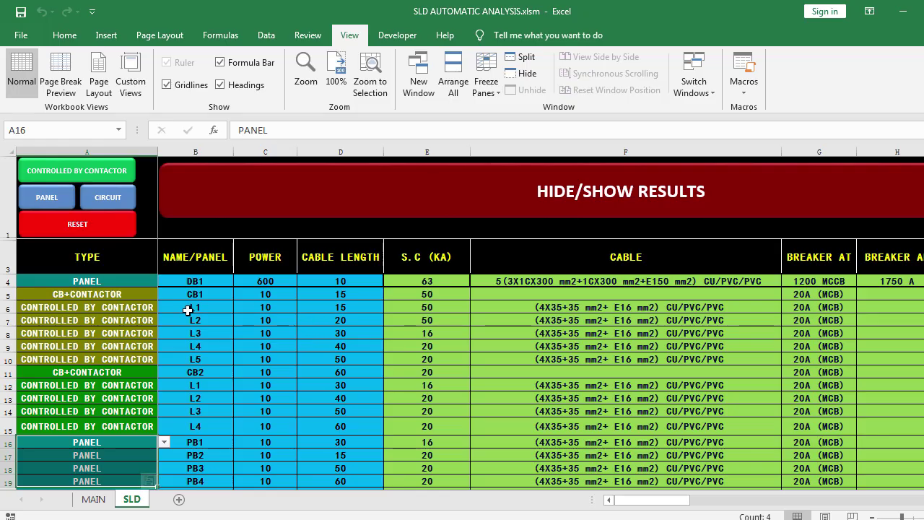
Step: Review row 5's CB+CONTACTOR entry, CB1's name, power and cable length, and the L1–L5 names
click(133, 294)
drag(205, 294, 848, 298)
drag(403, 305, 368, 293)
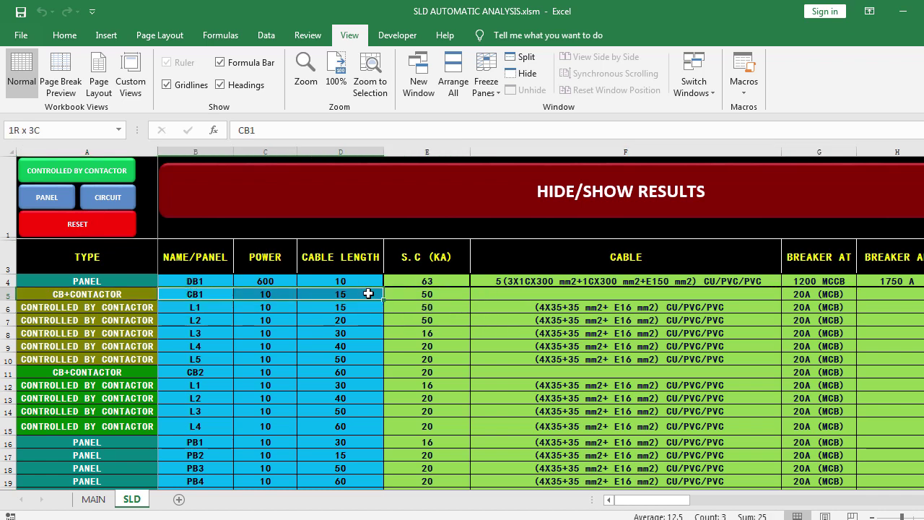
mouse_move(183, 309)
mouse_down()
mouse_move(185, 353)
mouse_move(187, 315)
mouse_move(192, 333)
mouse_up()
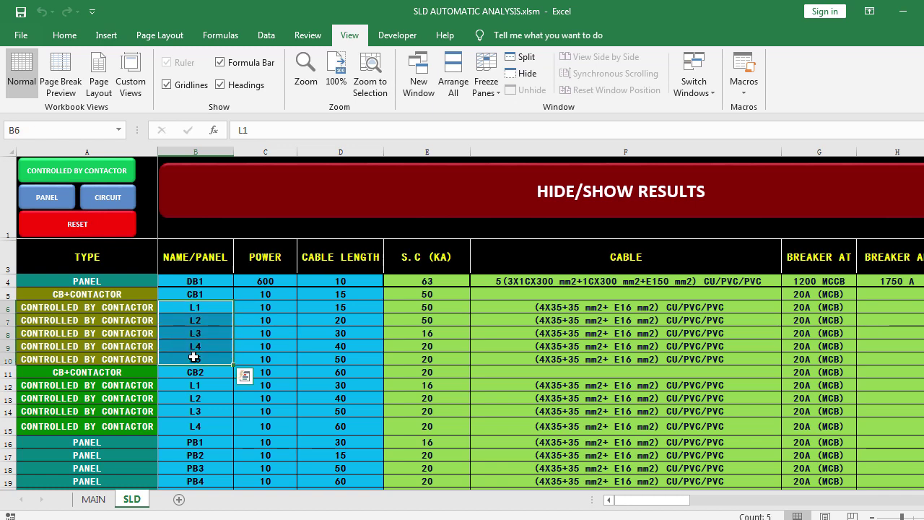
Step: Minimise Excel and zoom and pan to CB1's 3P air contactor under its 20A (MCB) breaker
click(902, 10)
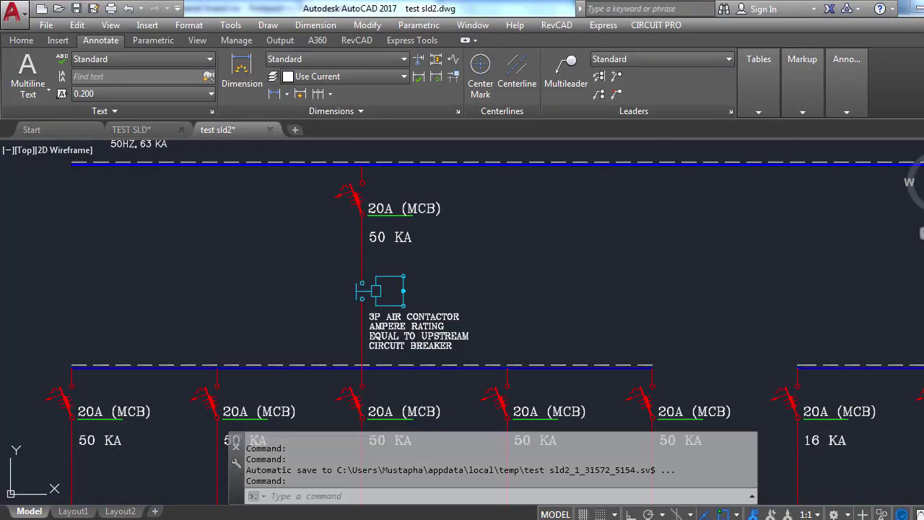
scroll(117, 252, down, 5)
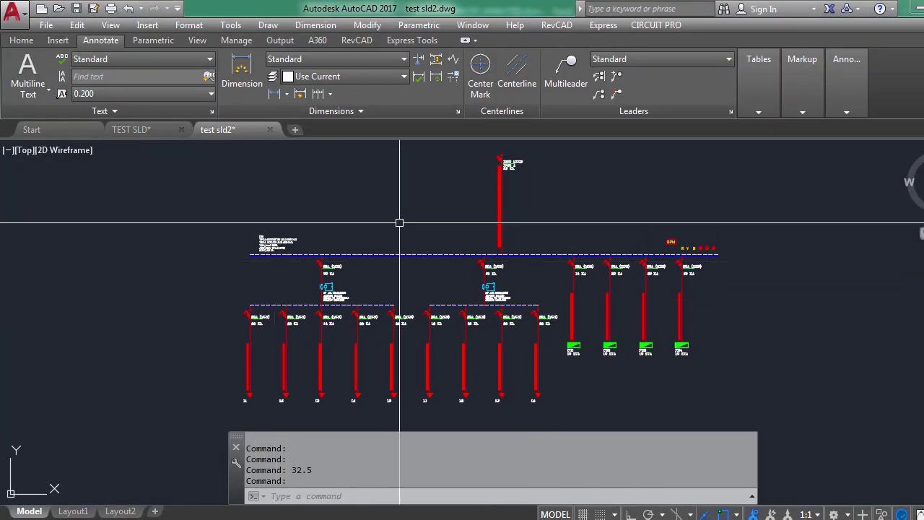
scroll(510, 161, up, 5)
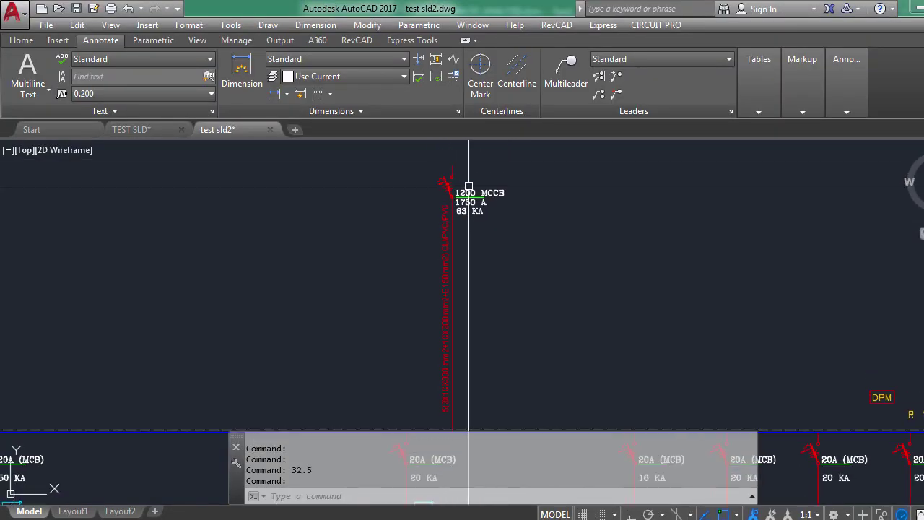
scroll(491, 190, down, 4)
scroll(505, 196, up, 2)
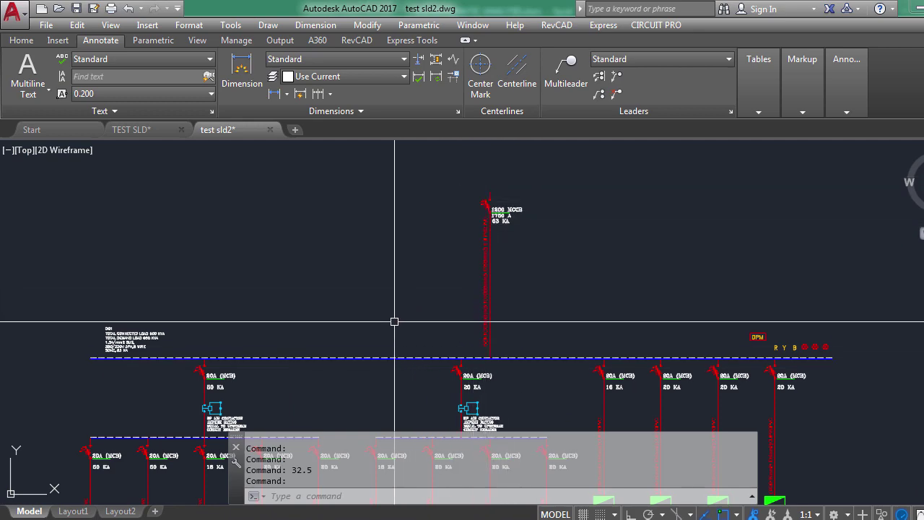
scroll(316, 265, down, 3)
scroll(316, 265, down, 2)
scroll(346, 218, up, 4)
scroll(282, 243, up, 2)
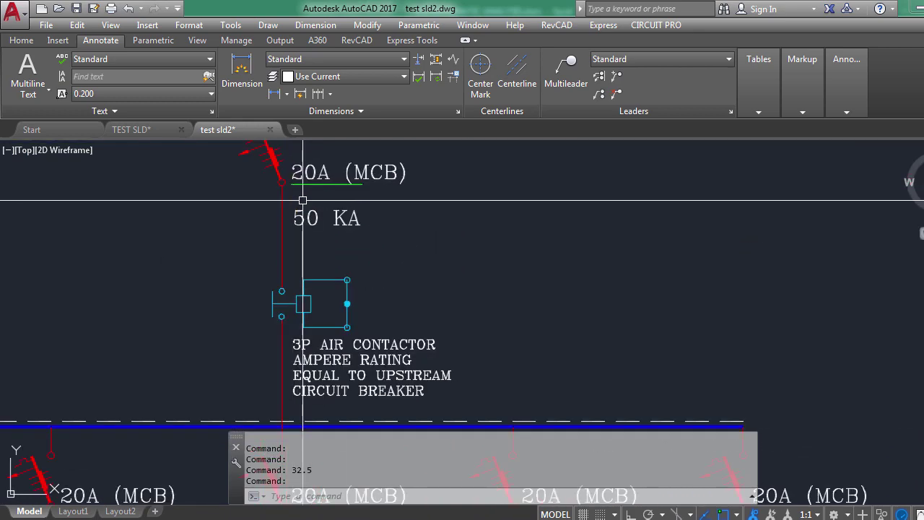
scroll(284, 303, down, 1)
scroll(352, 204, up, 2)
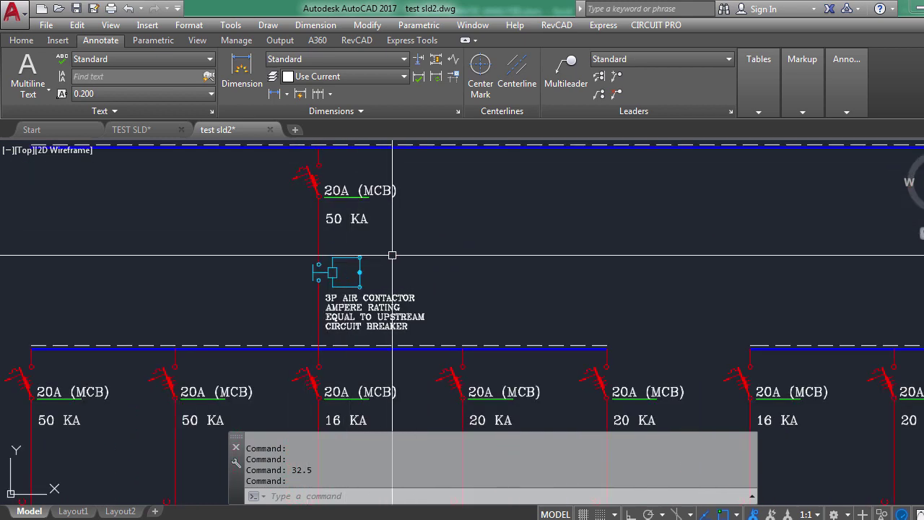
drag(345, 242, 387, 255)
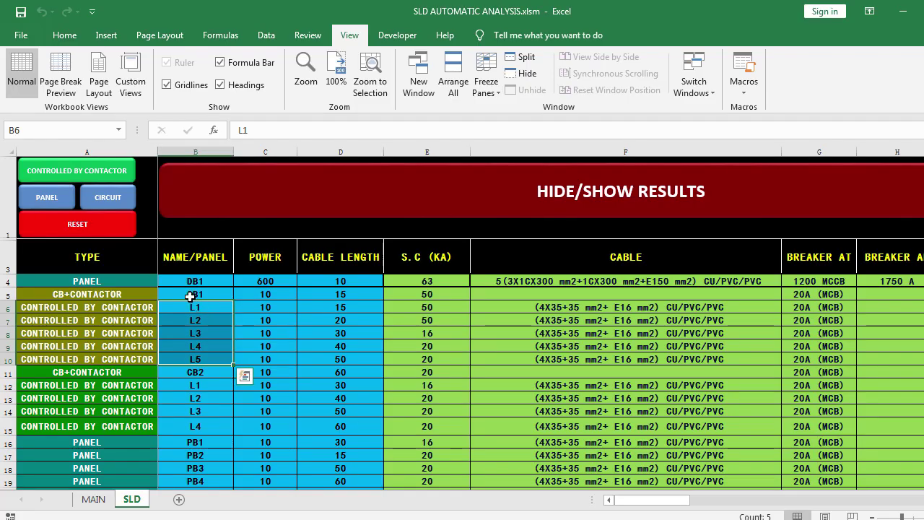
Step: Select CB1 and its L1–L5 circuit names, then minimise the workbook
click(190, 296)
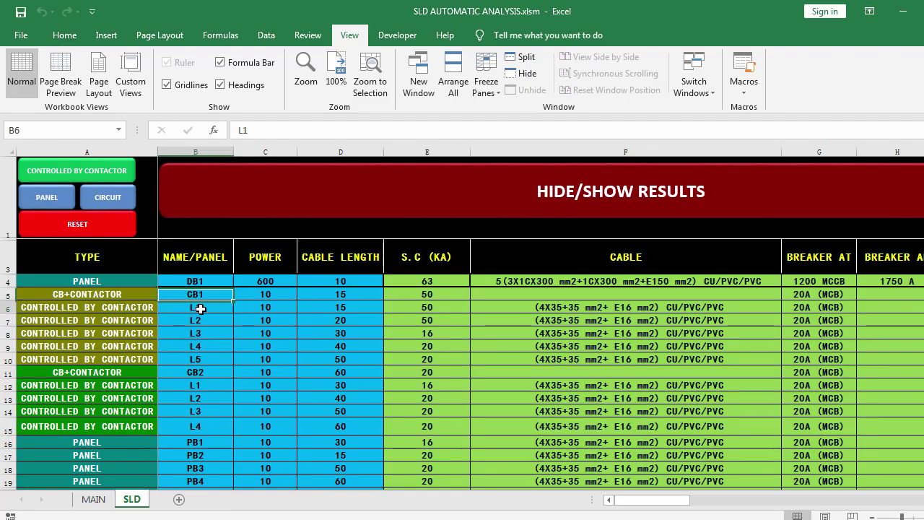
drag(189, 363, 190, 331)
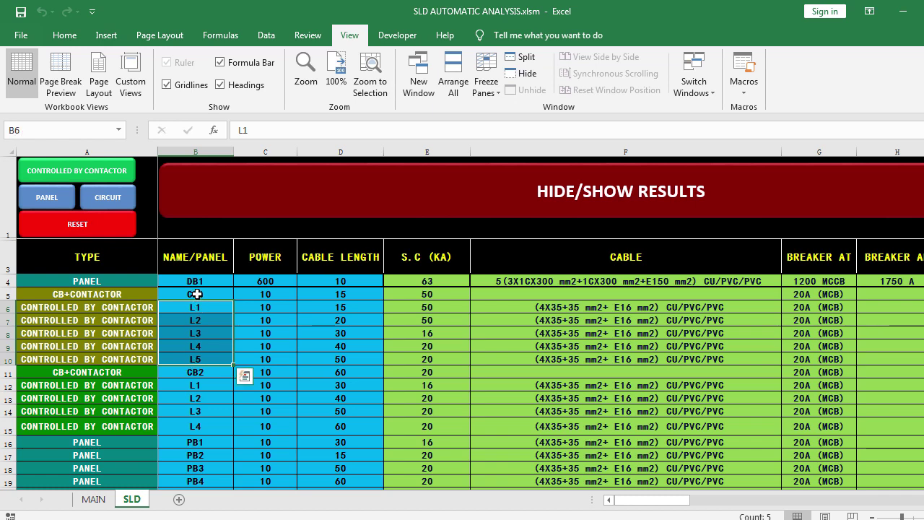
click(902, 6)
scroll(309, 253, down, 3)
Step: Window-select the first contactor's five circuit loads L1–L5 to check them, then clear the selection
scroll(187, 386, up, 2)
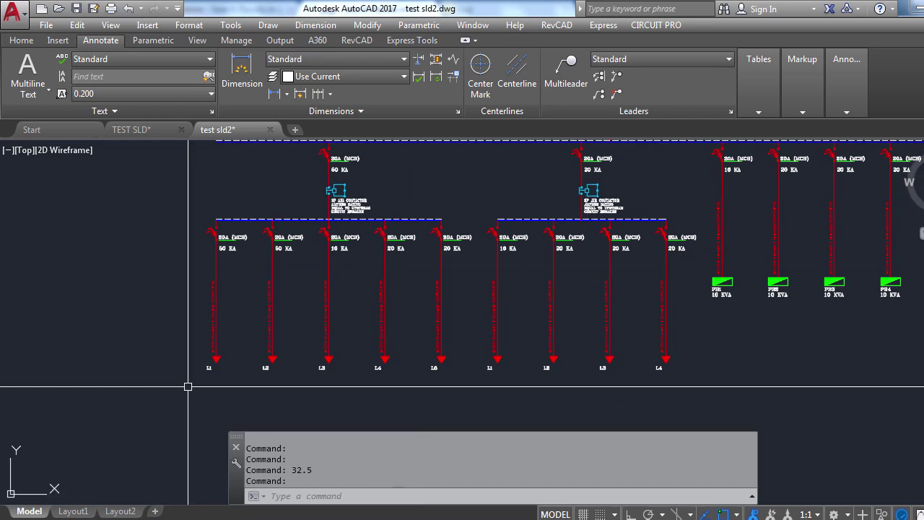
scroll(258, 332, up, 4)
scroll(258, 332, up, 2)
scroll(212, 351, down, 4)
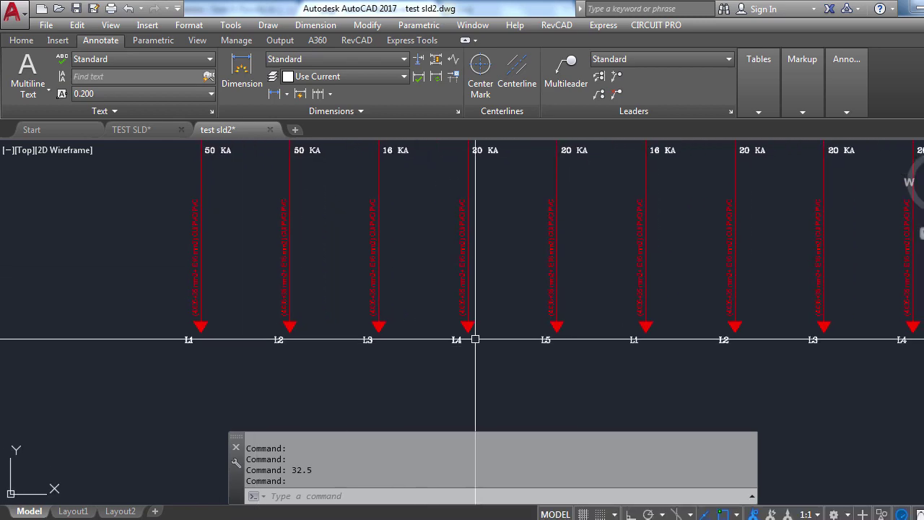
scroll(491, 341, up, 2)
scroll(571, 350, down, 5)
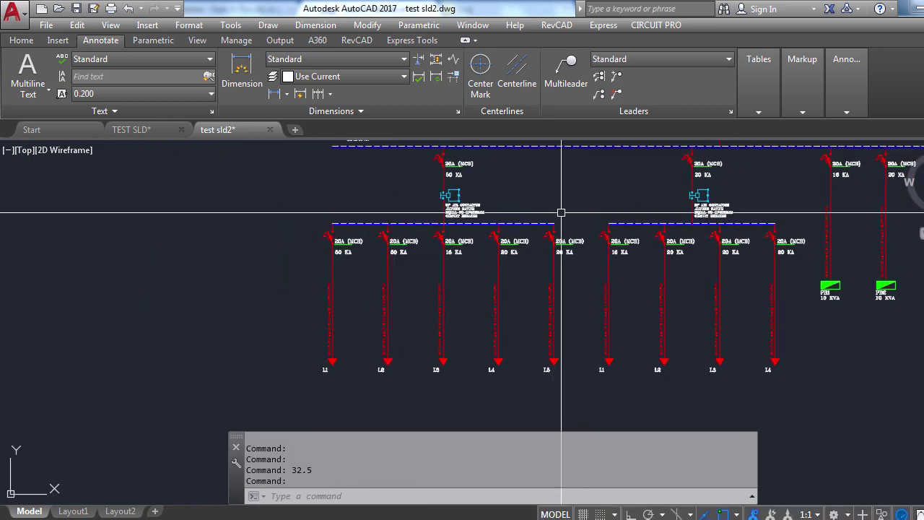
click(588, 229)
click(321, 303)
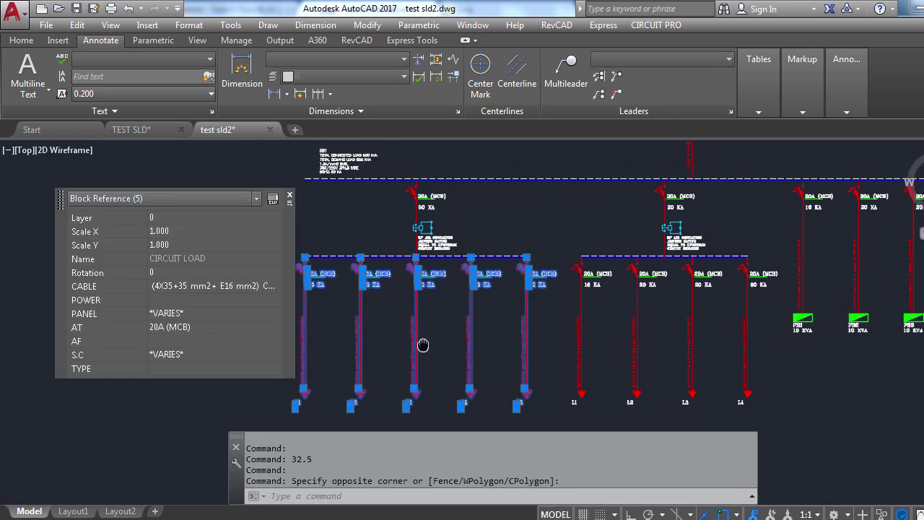
scroll(429, 237, up, 4)
key(Escape)
Step: Zoom in and out around the first contactor branch to inspect its loads
scroll(573, 302, down, 4)
scroll(573, 302, up, 2)
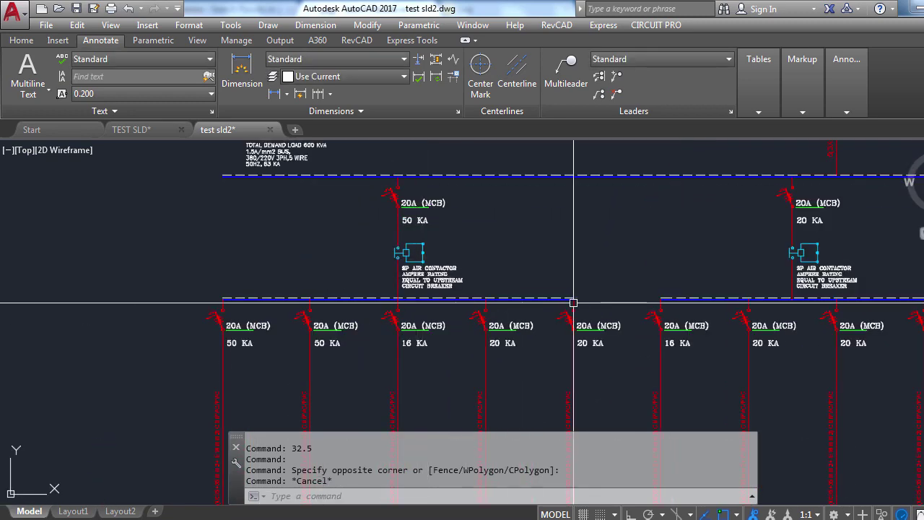
scroll(433, 282, up, 1)
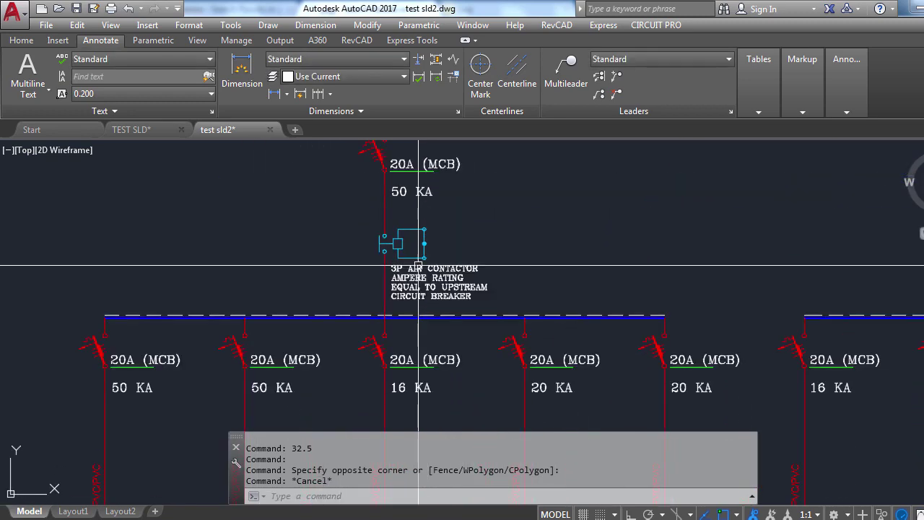
scroll(422, 264, up, 2)
scroll(412, 249, down, 2)
scroll(383, 287, up, 1)
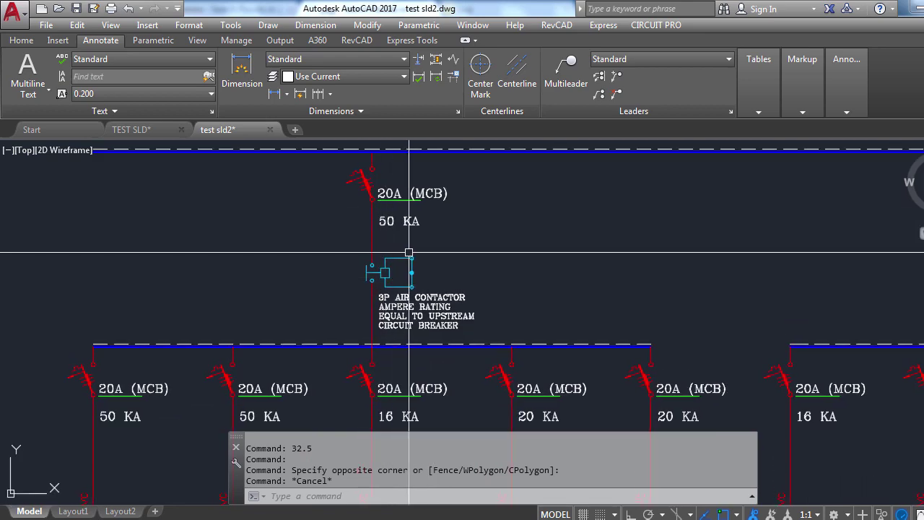
scroll(369, 258, down, 4)
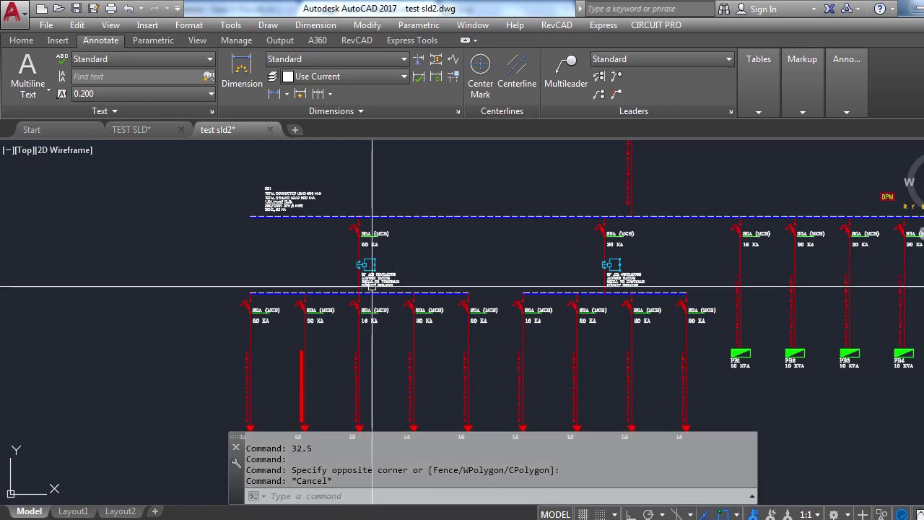
scroll(372, 286, up, 5)
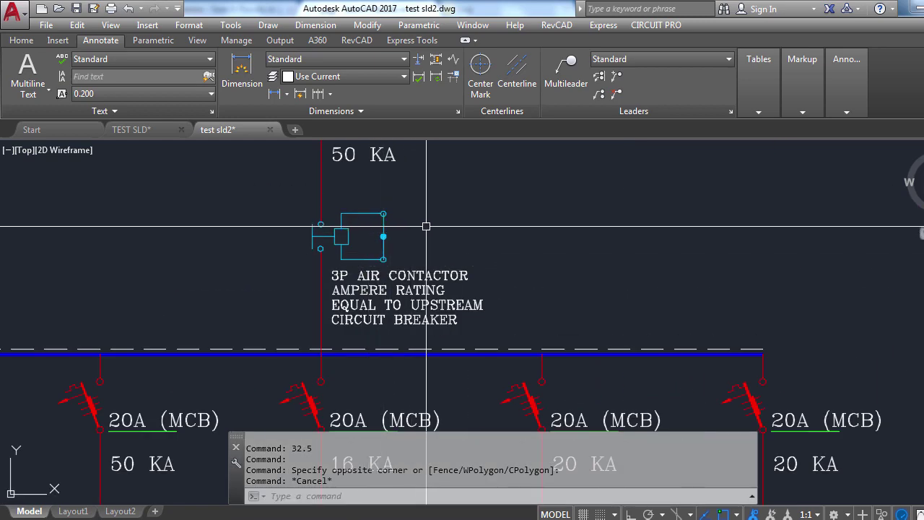
scroll(419, 224, down, 4)
scroll(330, 249, up, 5)
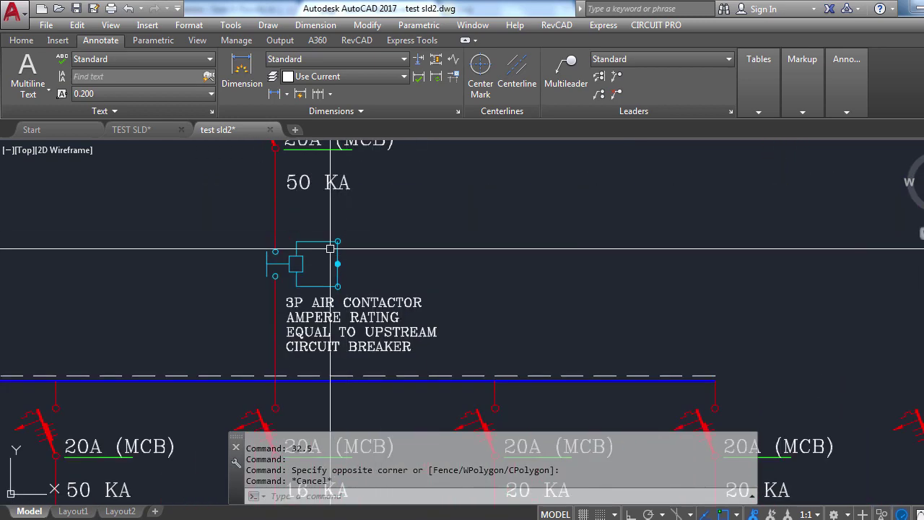
scroll(330, 248, down, 2)
scroll(317, 275, down, 3)
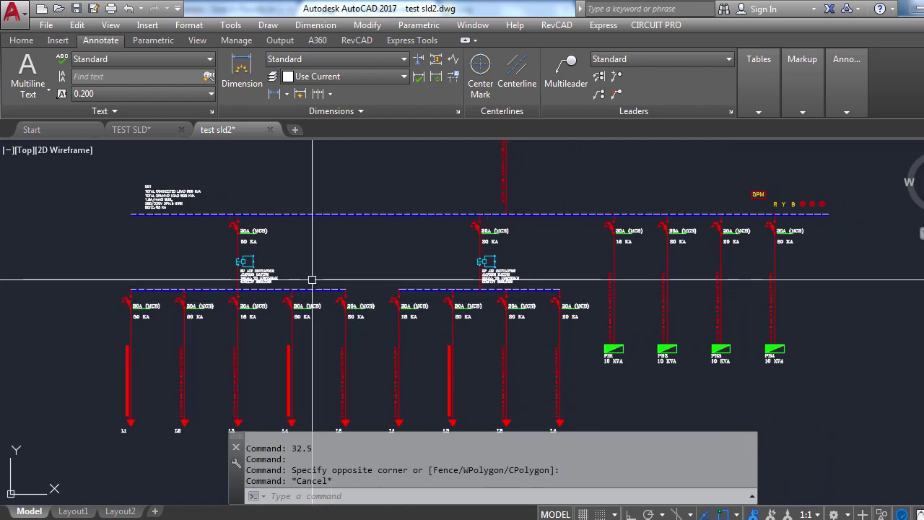
scroll(319, 302, down, 1)
scroll(434, 253, up, 1)
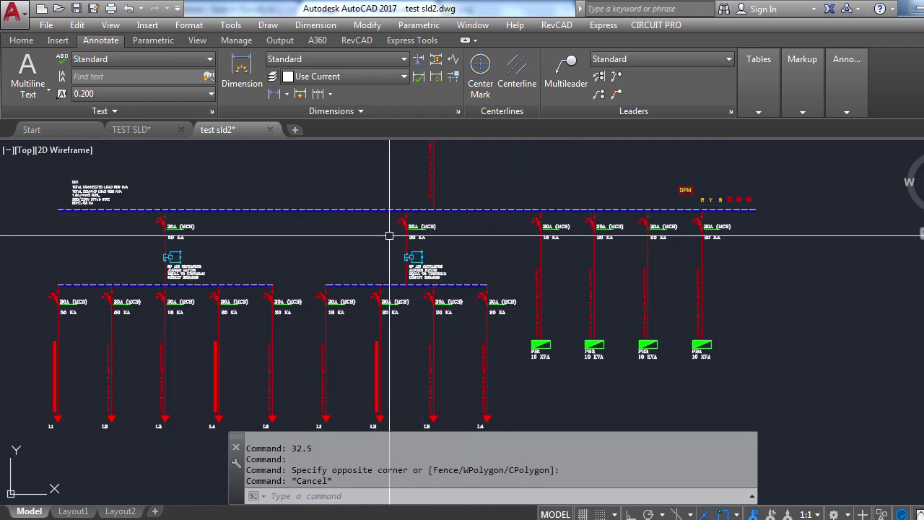
scroll(389, 236, up, 3)
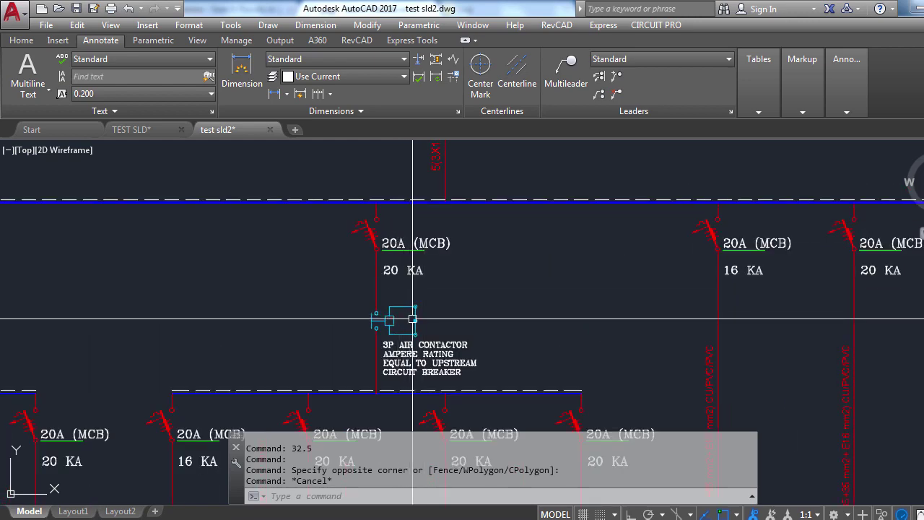
scroll(414, 321, down, 3)
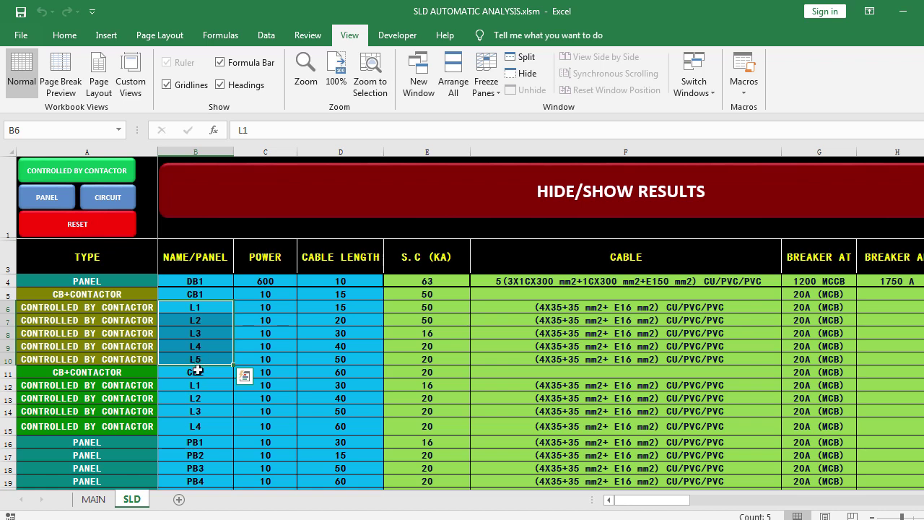
Step: Select CB2 and its circuit names L1–L4, then minimize Excel to show the AutoCAD drawing
click(198, 371)
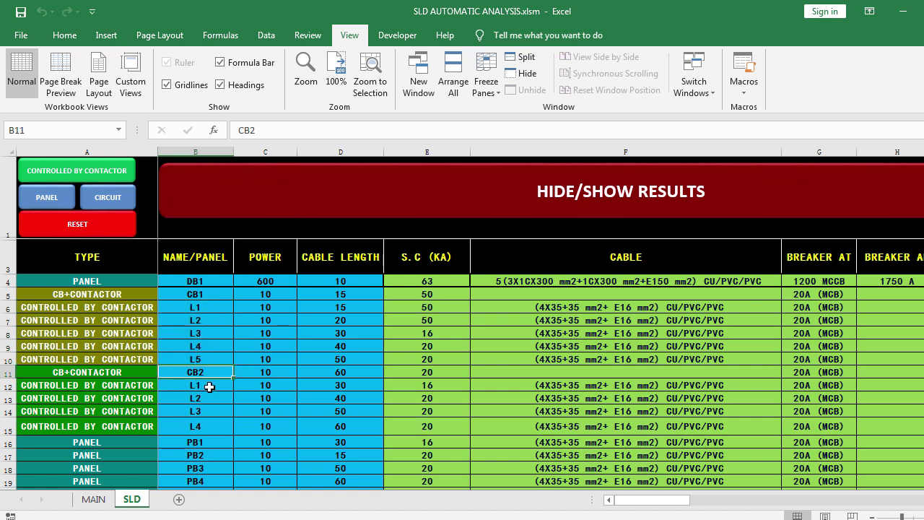
drag(209, 387, 202, 428)
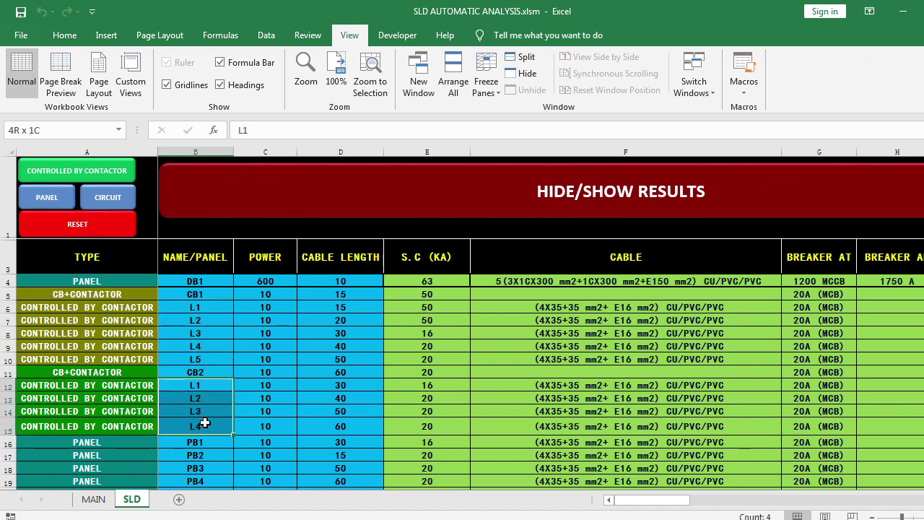
click(903, 12)
scroll(412, 279, down, 2)
scroll(412, 279, up, 3)
Step: Zoom around the diagram, window-select CB2's four circuit loads, then cancel the selection
scroll(351, 379, up, 1)
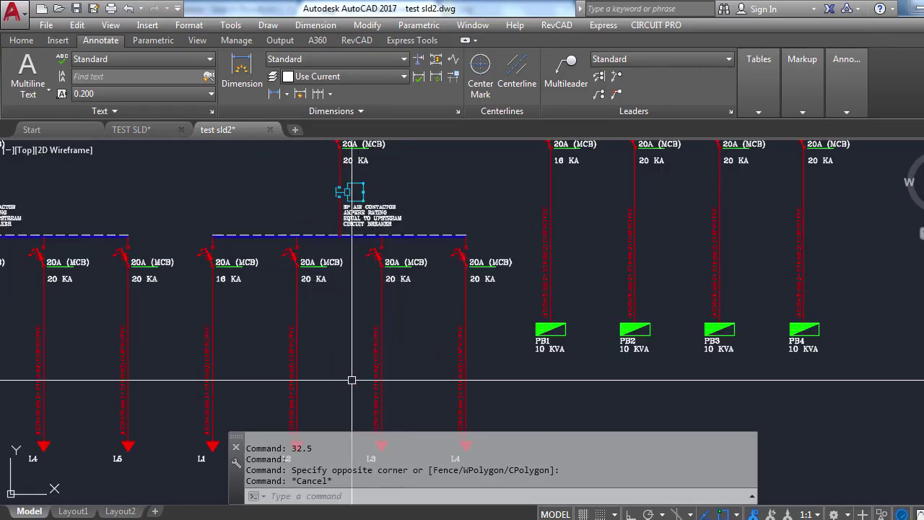
scroll(233, 355, up, 2)
scroll(233, 354, up, 2)
scroll(294, 339, down, 4)
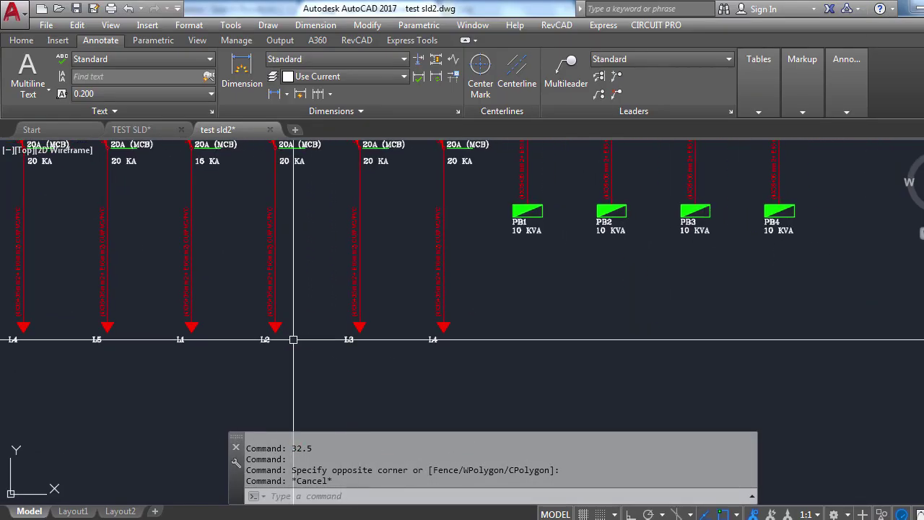
scroll(293, 339, up, 3)
scroll(412, 336, down, 6)
scroll(433, 347, up, 2)
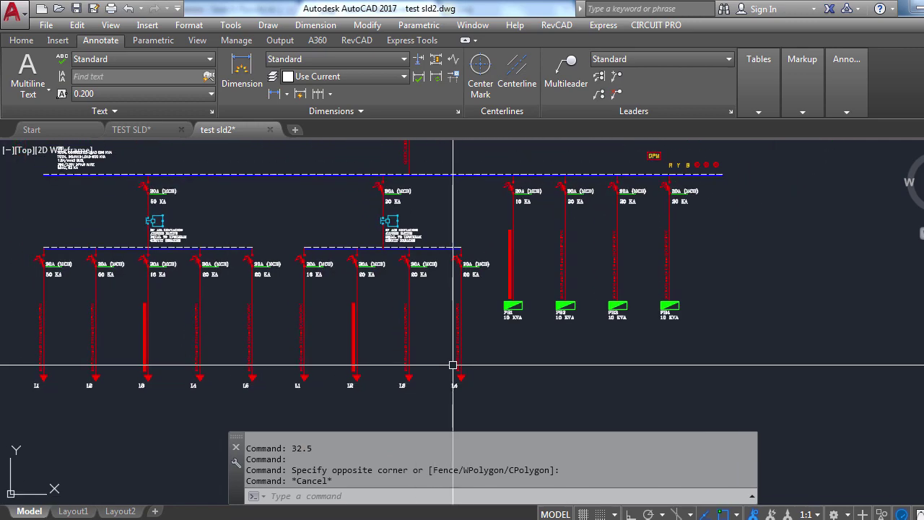
click(476, 336)
click(295, 387)
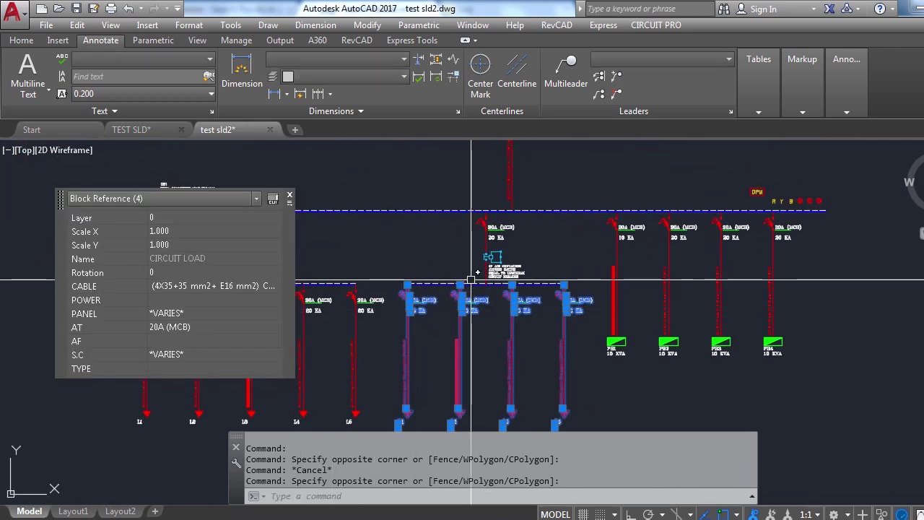
scroll(471, 279, up, 4)
scroll(491, 292, down, 2)
scroll(485, 294, up, 4)
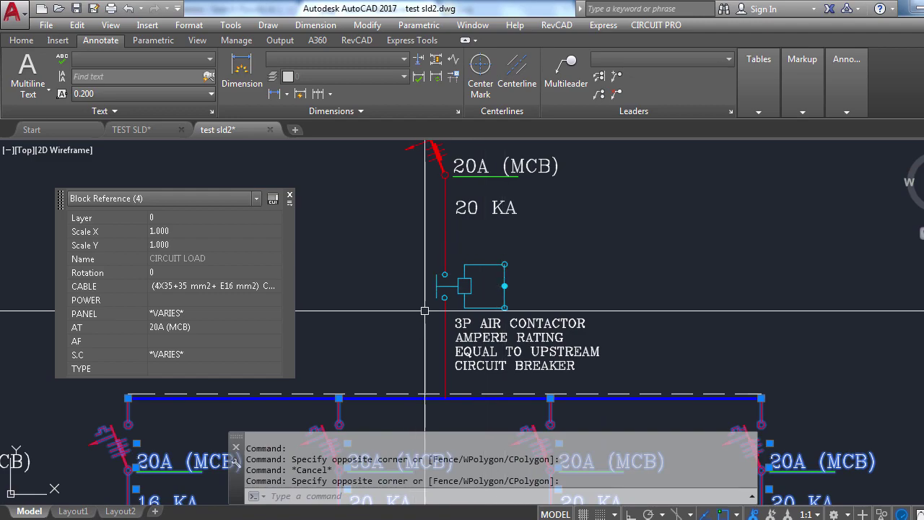
scroll(433, 308, down, 3)
scroll(375, 361, down, 3)
key(Escape)
Step: Select the PANEL type entries for PB1–PB4 in Excel and minimize the workbook
scroll(322, 419, down, 3)
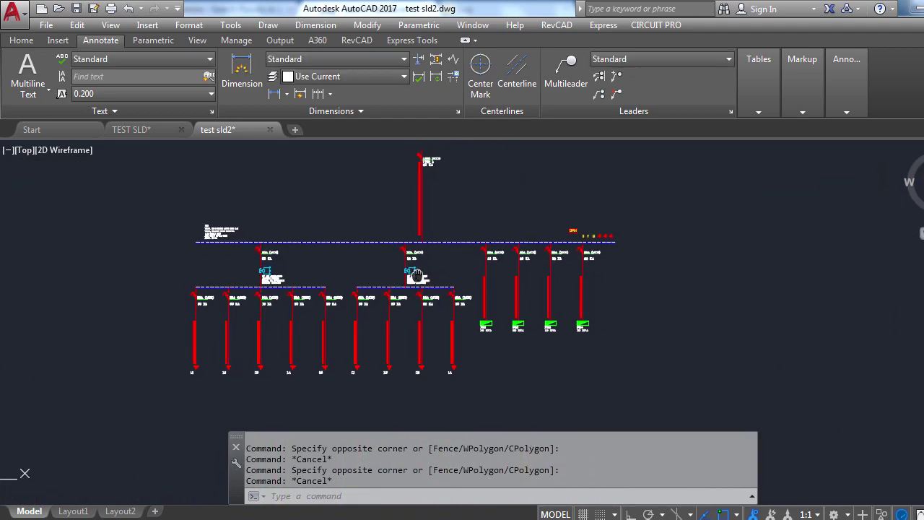
scroll(99, 390, down, 2)
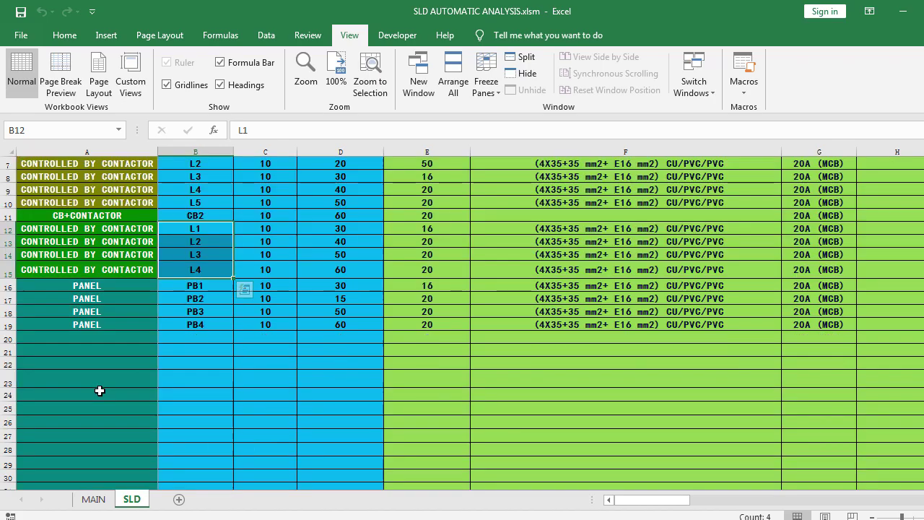
drag(99, 286, 97, 325)
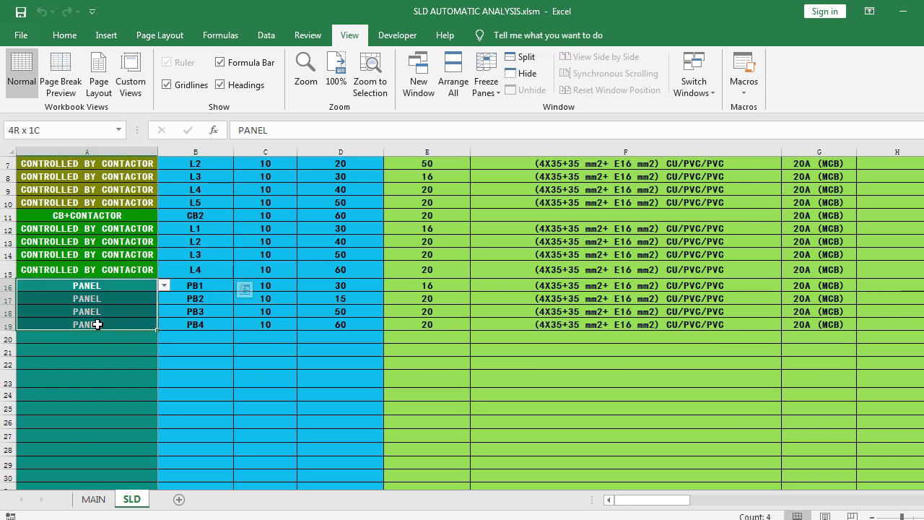
click(903, 11)
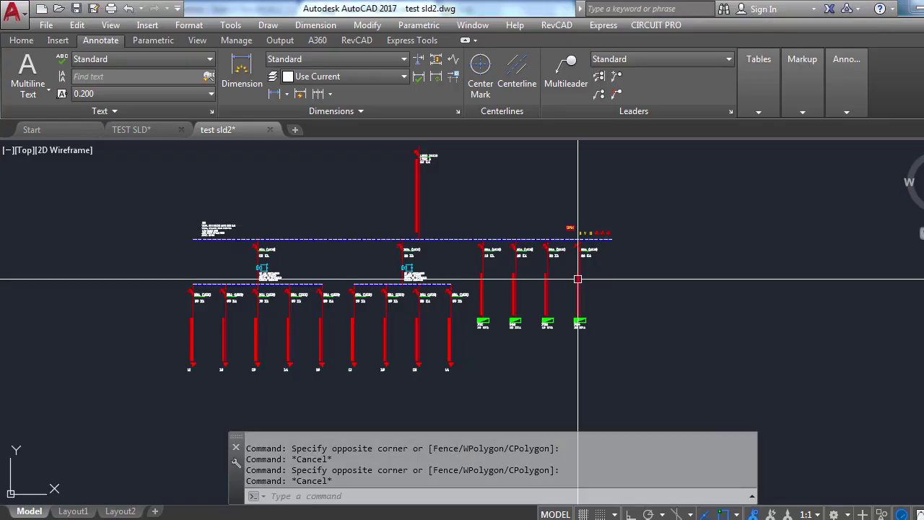
Step: Zoom and pan the drawing to bring PB1–PB4 and their breakers into view
scroll(563, 282, up, 3)
scroll(469, 325, up, 3)
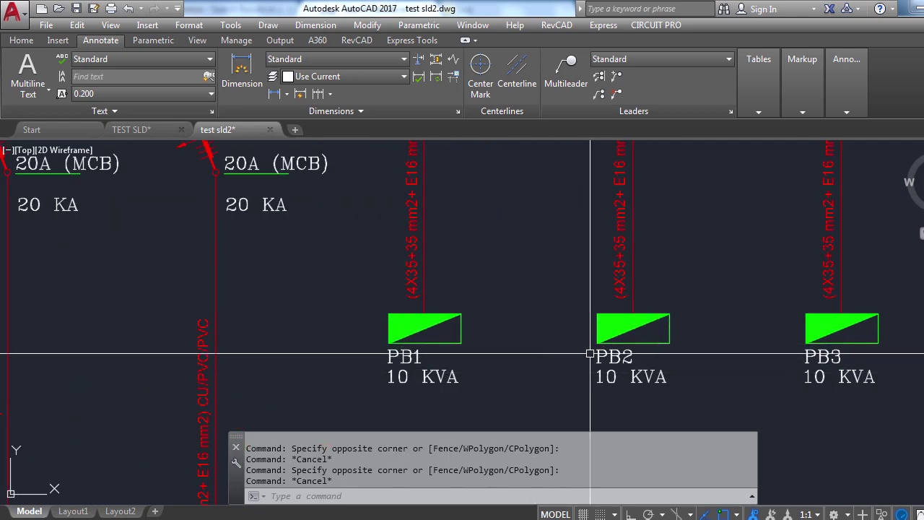
scroll(409, 386, down, 3)
scroll(418, 334, up, 6)
scroll(429, 387, down, 6)
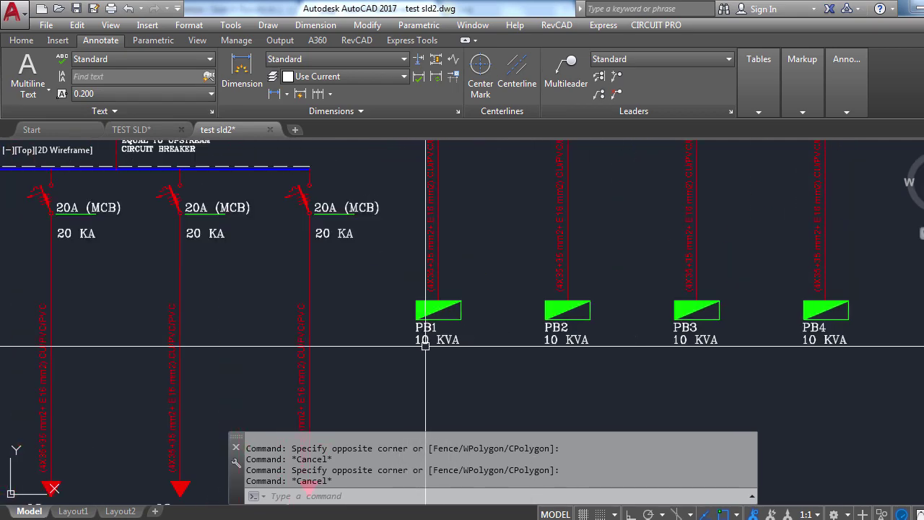
drag(426, 340, 406, 426)
scroll(431, 315, down, 2)
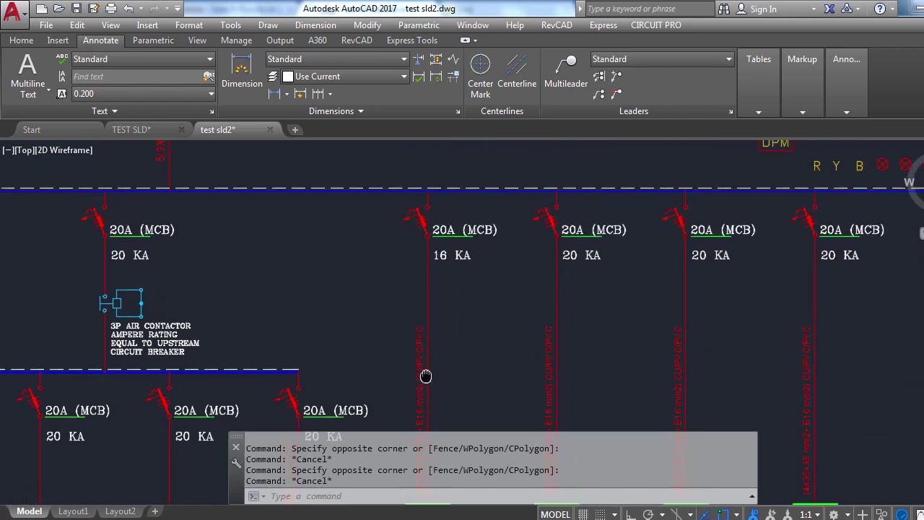
scroll(464, 246, down, 4)
scroll(408, 239, up, 3)
scroll(390, 238, down, 2)
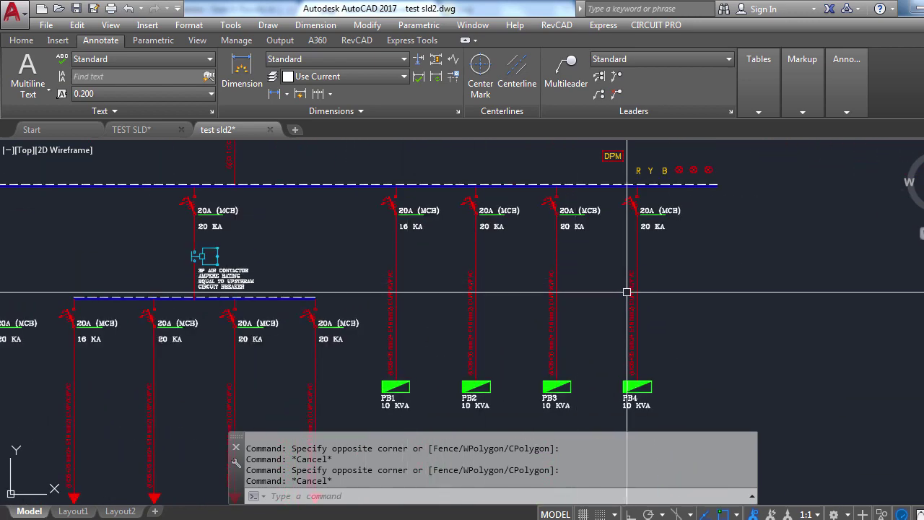
scroll(393, 267, up, 2)
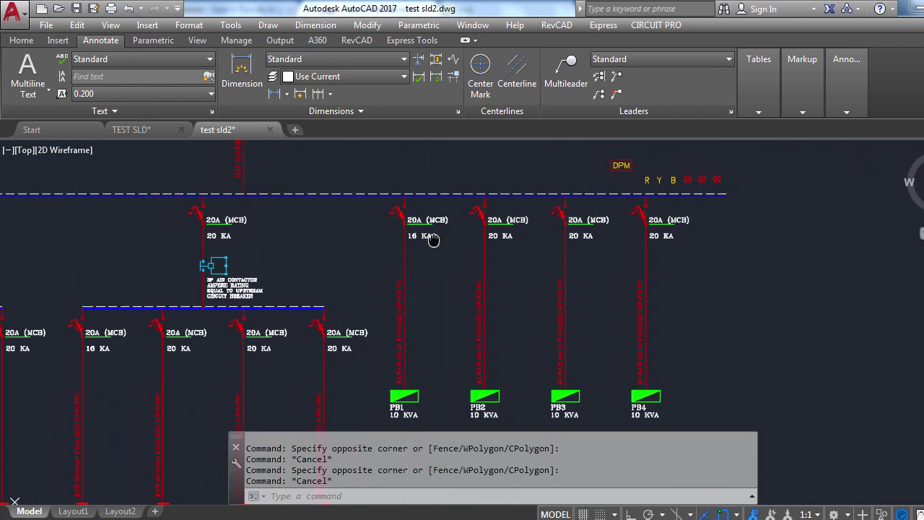
Step: Inspect the PB1–PB4 panel feeders closely, then switch back to the SLD AUTOMATIC ANALYSIS workbook
scroll(433, 238, up, 4)
scroll(383, 221, down, 2)
scroll(440, 247, down, 1)
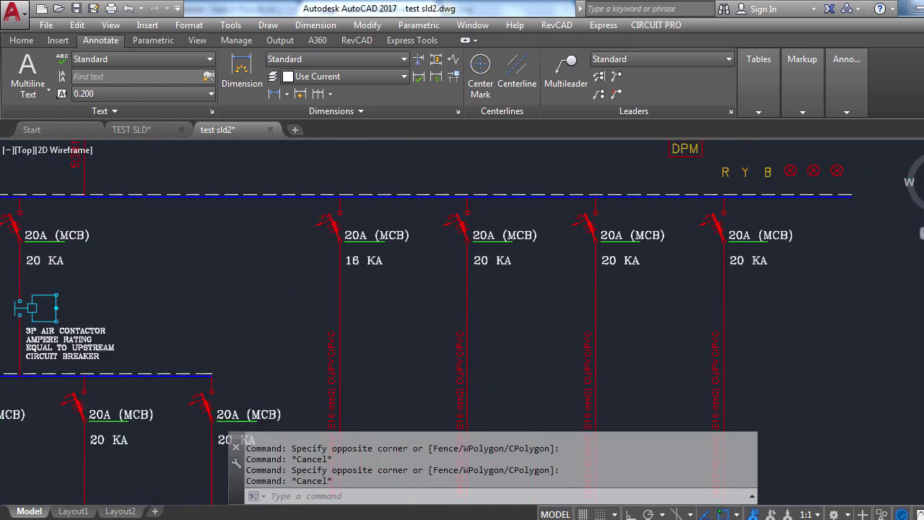
scroll(405, 248, down, 4)
scroll(375, 317, up, 7)
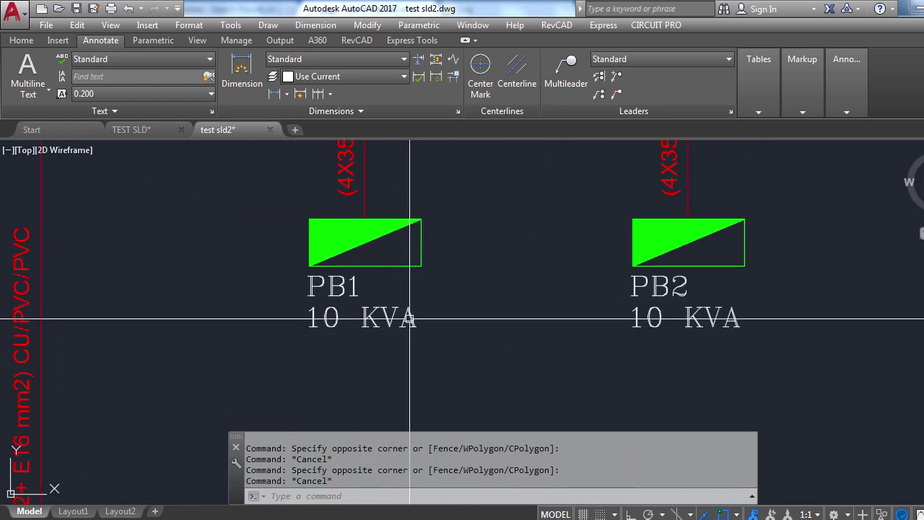
scroll(409, 318, down, 10)
scroll(385, 314, down, 1)
scroll(469, 314, down, 3)
scroll(384, 427, down, 1)
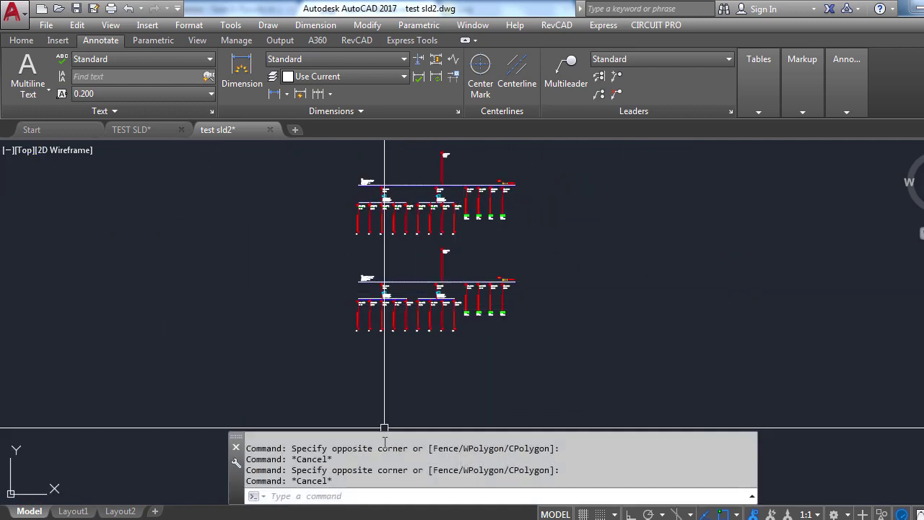
key(alt+Tab)
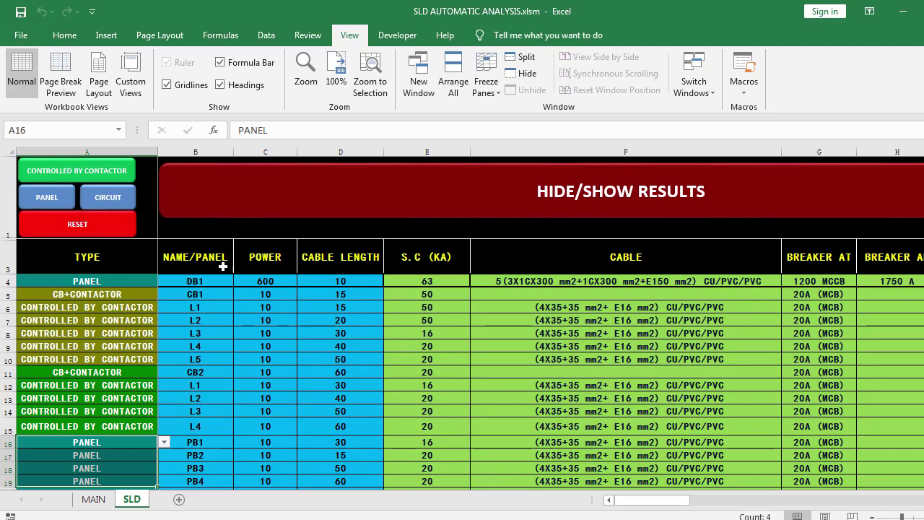
Step: Scroll the SLD sheet and drag a selection across the circuit rows
scroll(228, 274, down, 1)
scroll(239, 284, down, 1)
scroll(231, 284, up, 2)
scroll(82, 316, down, 1)
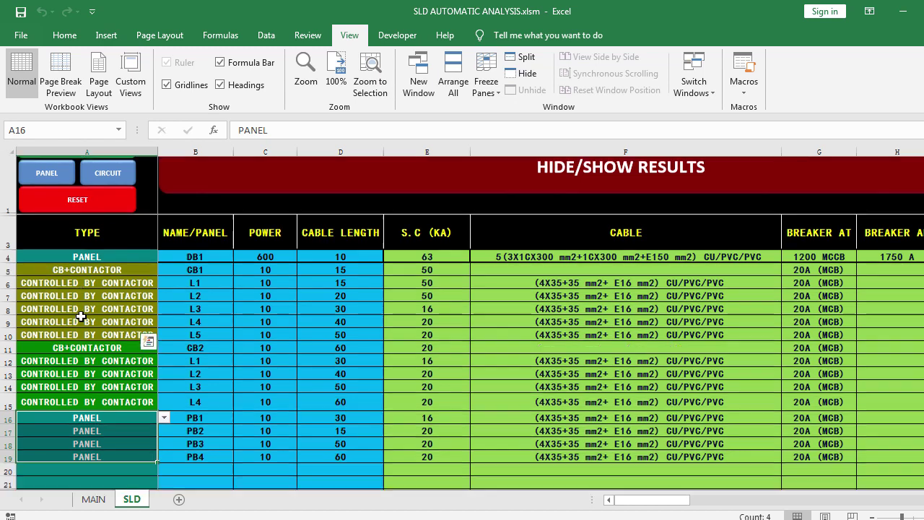
scroll(81, 316, up, 1)
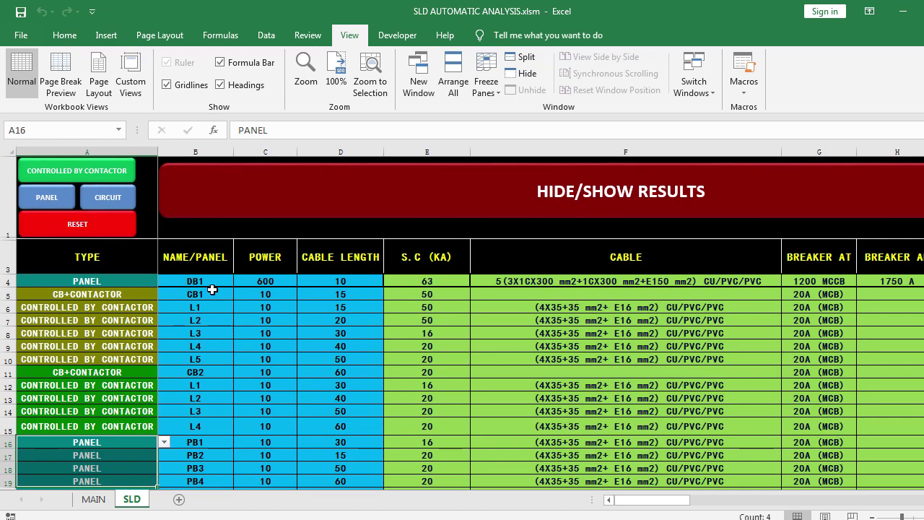
drag(212, 289, 845, 426)
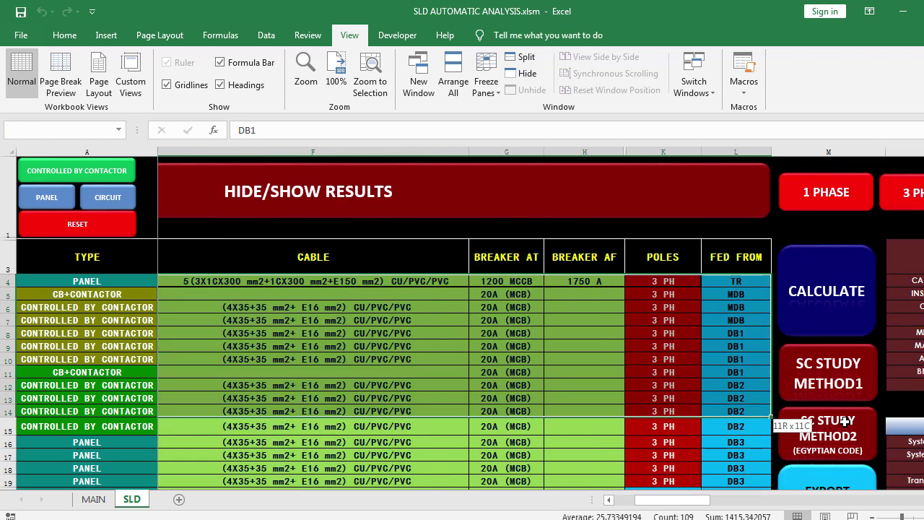
mouse_move(845, 426)
mouse_down()
mouse_move(670, 397)
mouse_move(3, 348)
mouse_move(253, 342)
mouse_up()
Step: Set TYPE cells A5:A19 all to CIRCUIT via the macro button, then minimize Excel
mouse_move(148, 296)
mouse_down()
mouse_move(109, 204)
mouse_move(120, 179)
mouse_up()
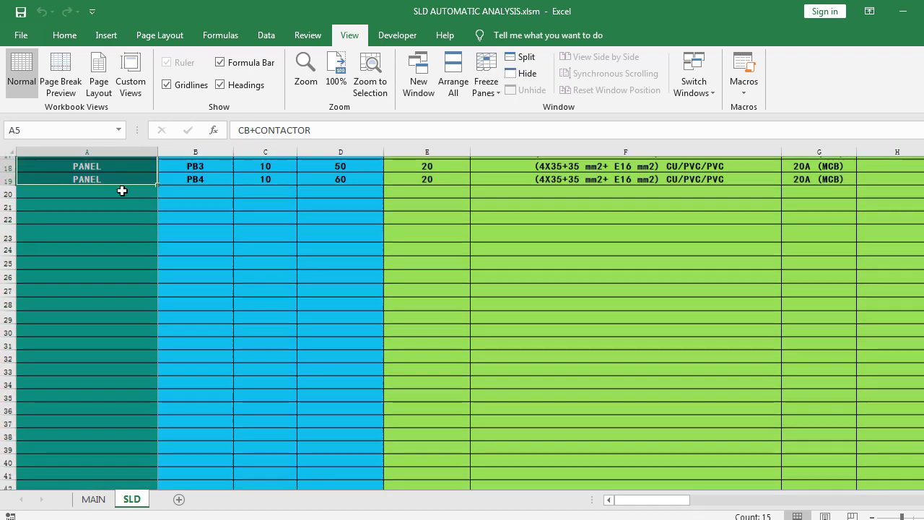
scroll(124, 190, up, 6)
drag(120, 294, 117, 477)
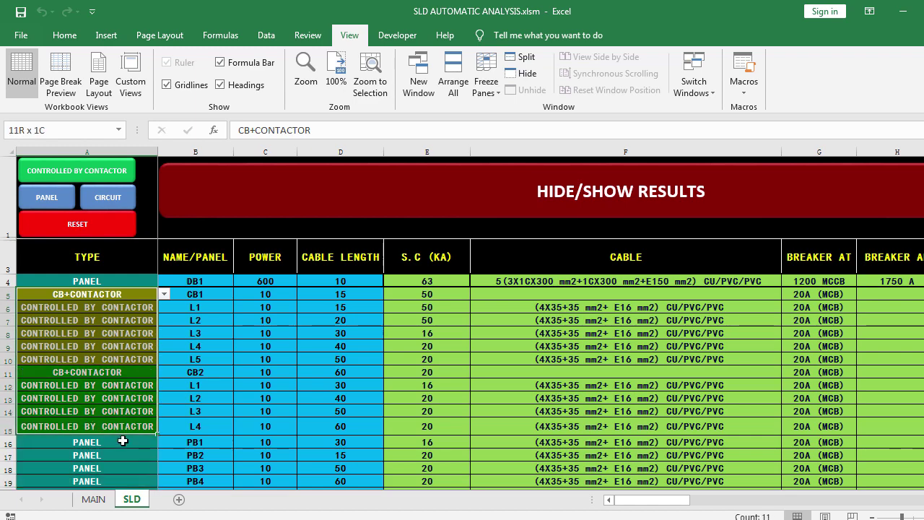
scroll(115, 478, down, 1)
scroll(121, 224, up, 1)
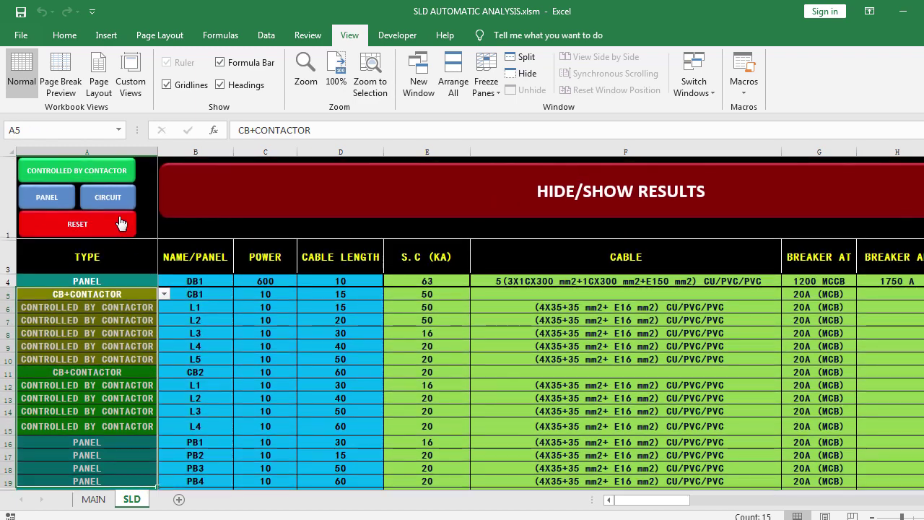
click(97, 197)
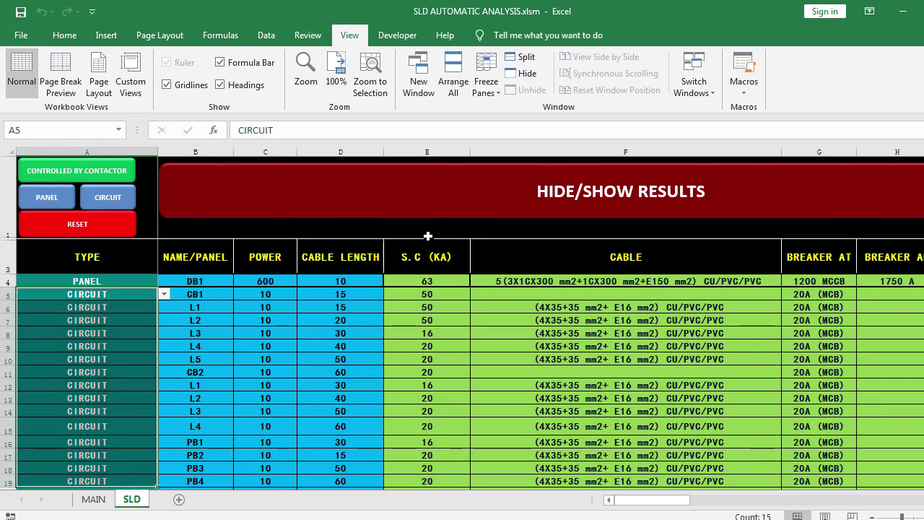
click(905, 13)
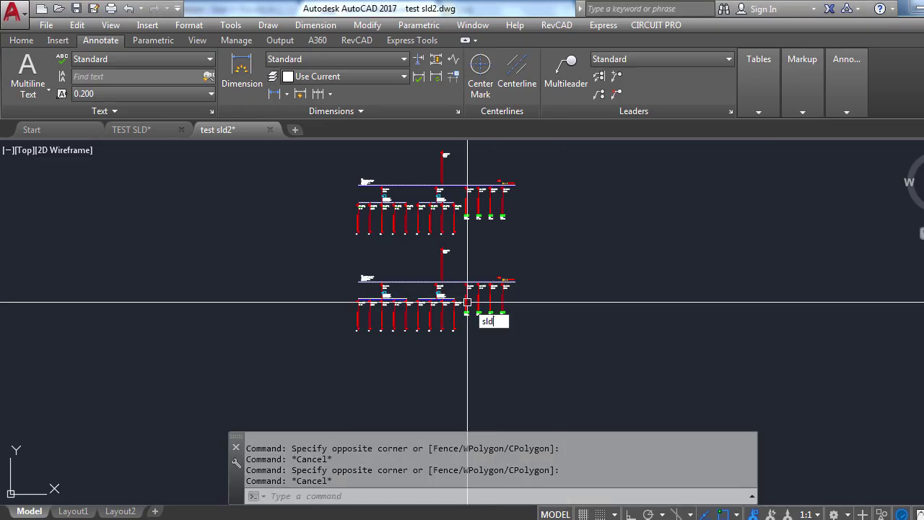
Step: Center the new flat diagram and select its incoming feeder and feeder blocks, then clear the selection
scroll(324, 271, up, 7)
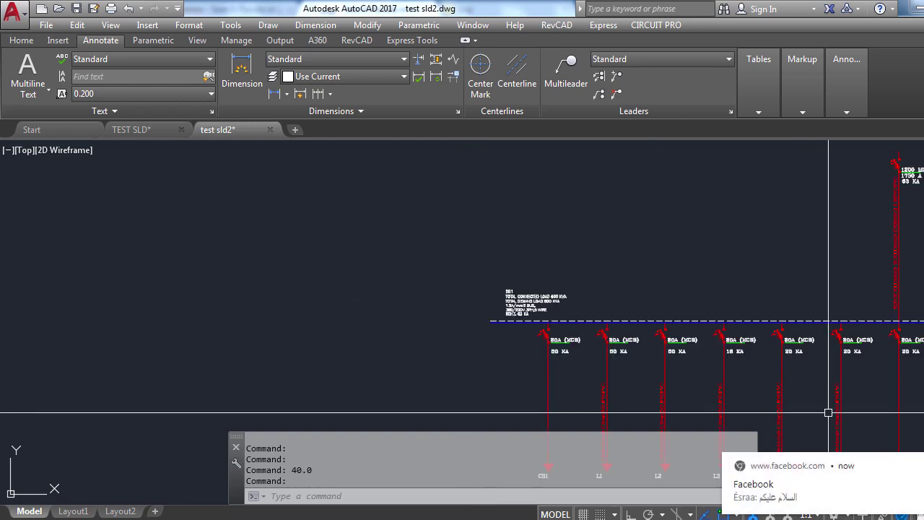
scroll(784, 366, down, 3)
scroll(650, 304, down, 2)
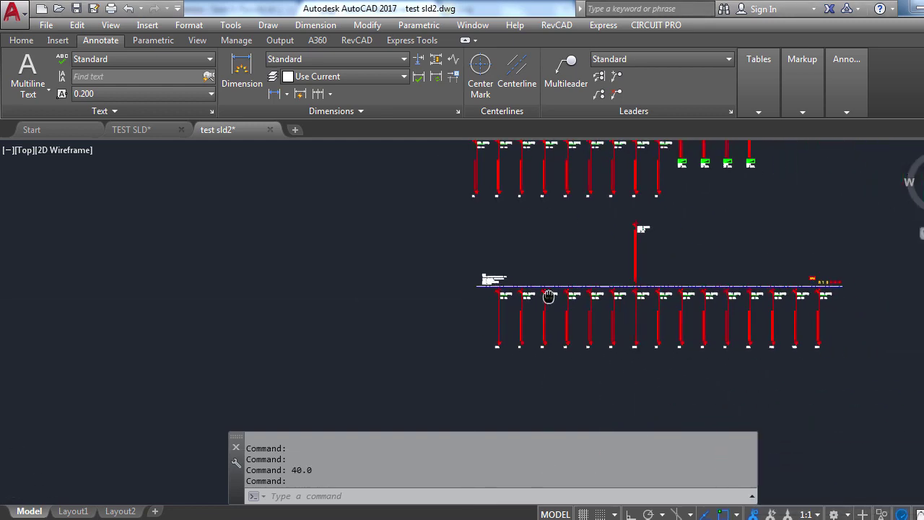
scroll(602, 280, up, 1)
drag(689, 270, 470, 276)
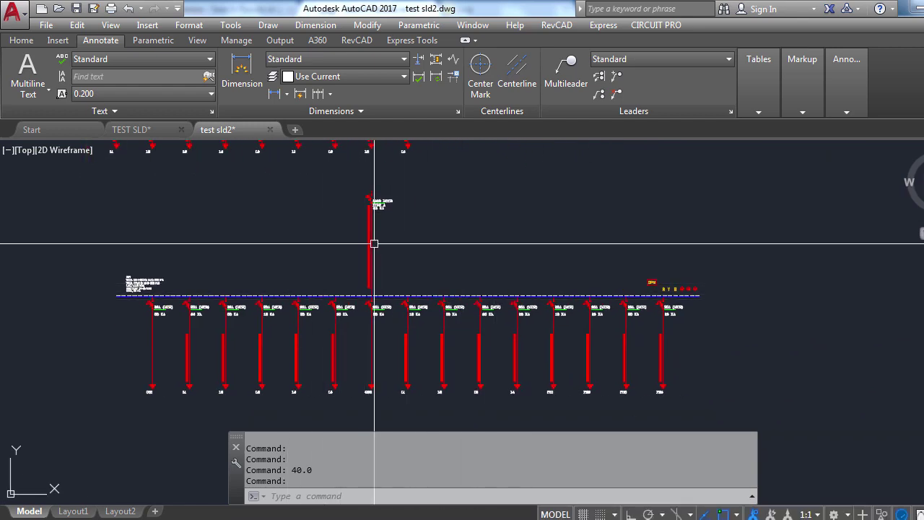
click(374, 243)
click(420, 279)
key(Escape)
click(700, 333)
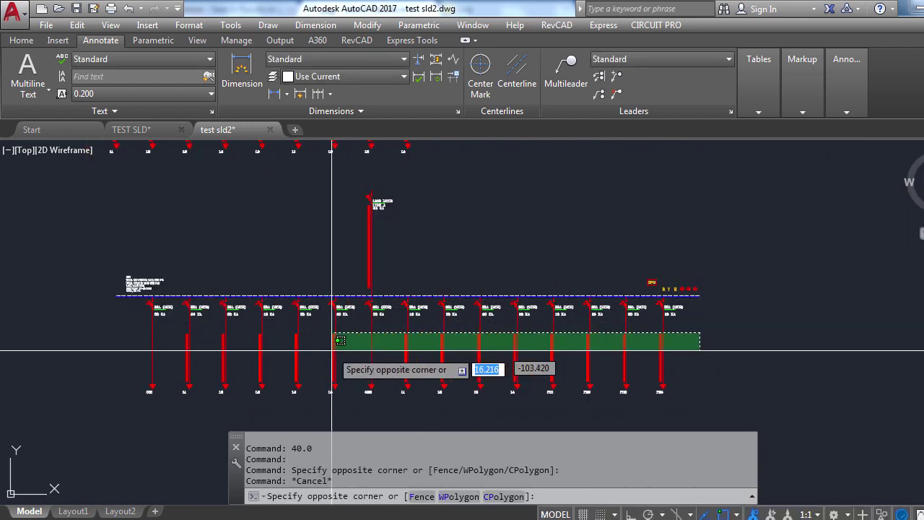
click(119, 377)
key(Escape)
Step: Zoom around the flat diagram's fifteen feeders, then minimize the Excel workbook
scroll(137, 392, up, 5)
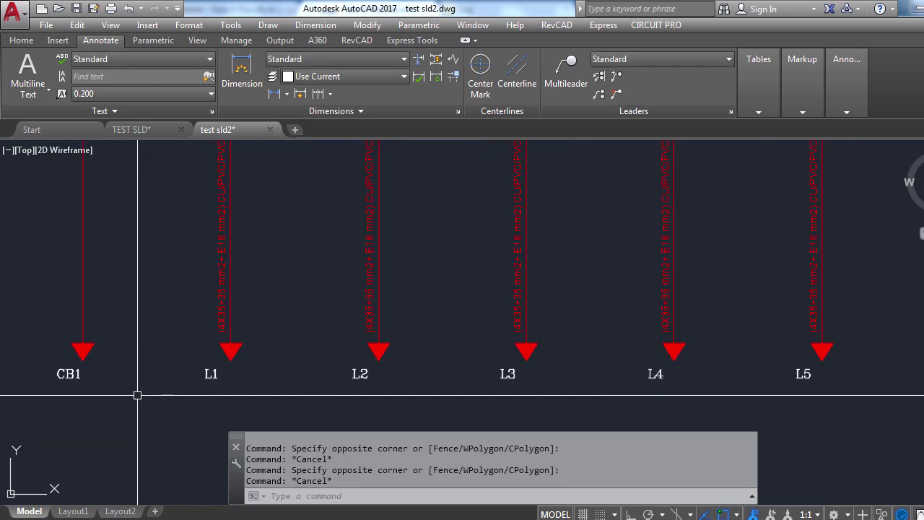
scroll(103, 377, down, 3)
scroll(138, 314, down, 2)
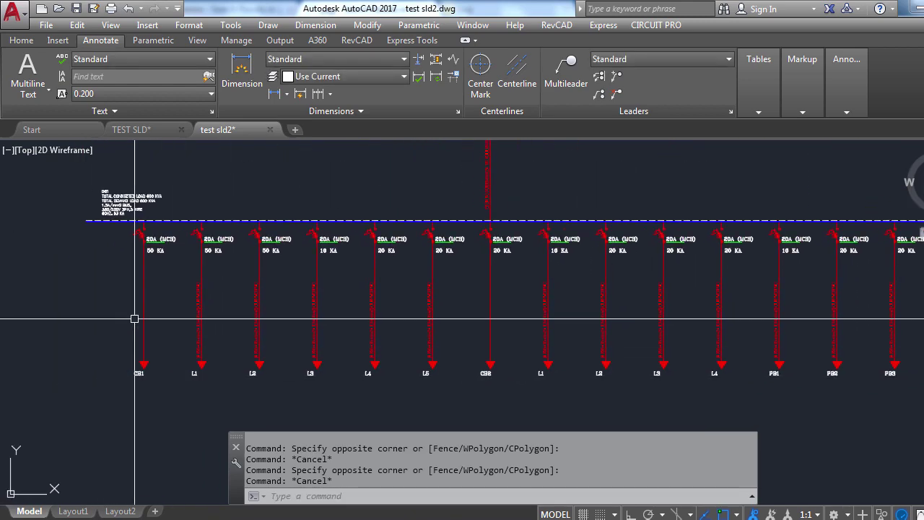
scroll(212, 304, up, 2)
scroll(192, 325, down, 5)
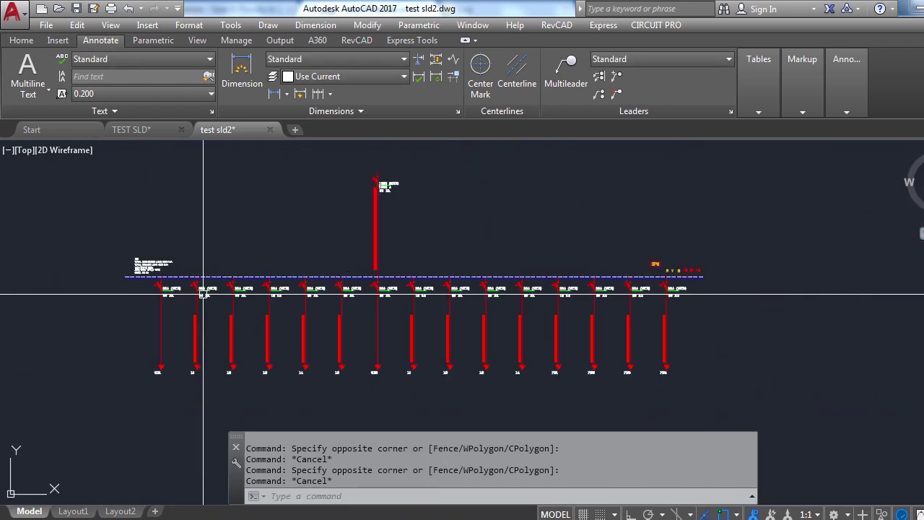
scroll(196, 324, up, 4)
scroll(292, 307, down, 4)
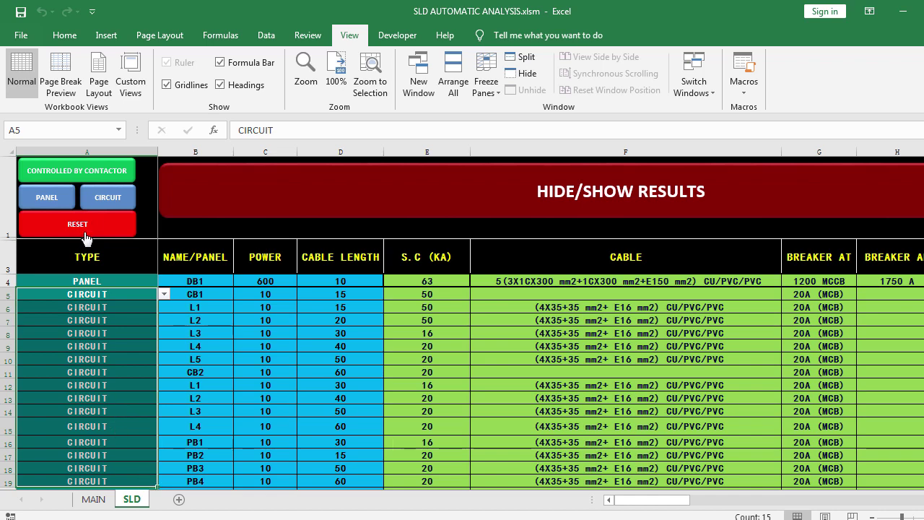
click(901, 10)
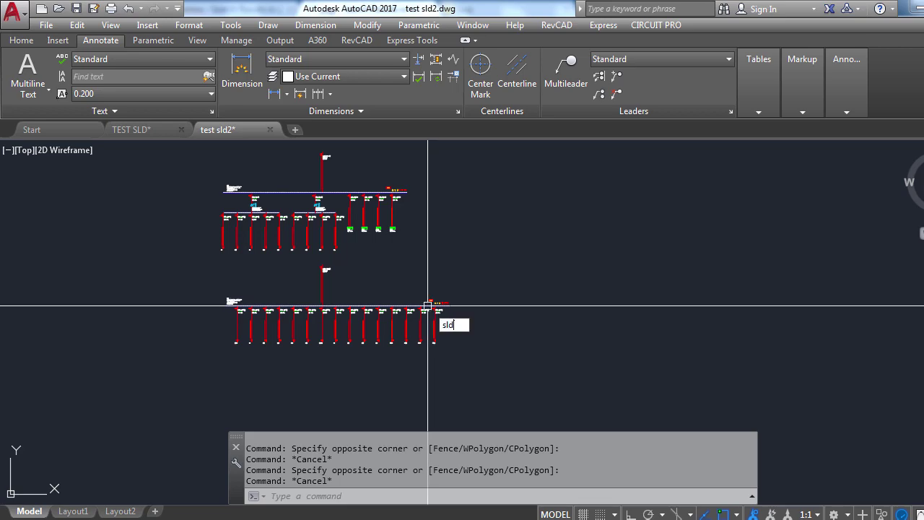
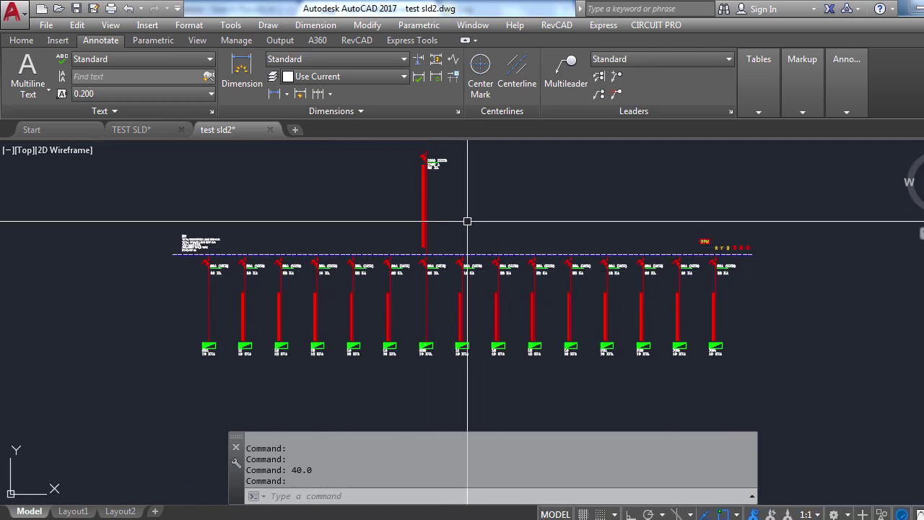
Step: Window-select the generated feeder row and zoom in to inspect its labels through PB4, then zoom back out
click(155, 378)
click(866, 358)
scroll(742, 337, up, 6)
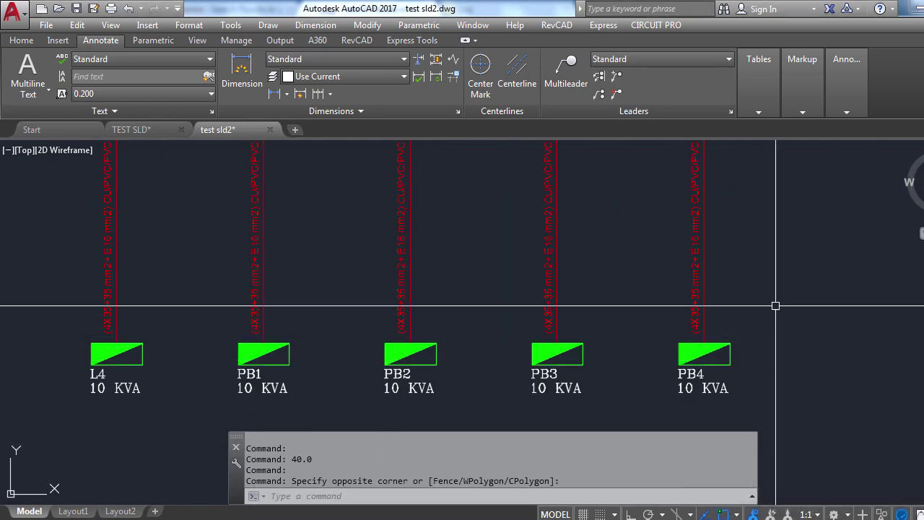
scroll(773, 305, down, 5)
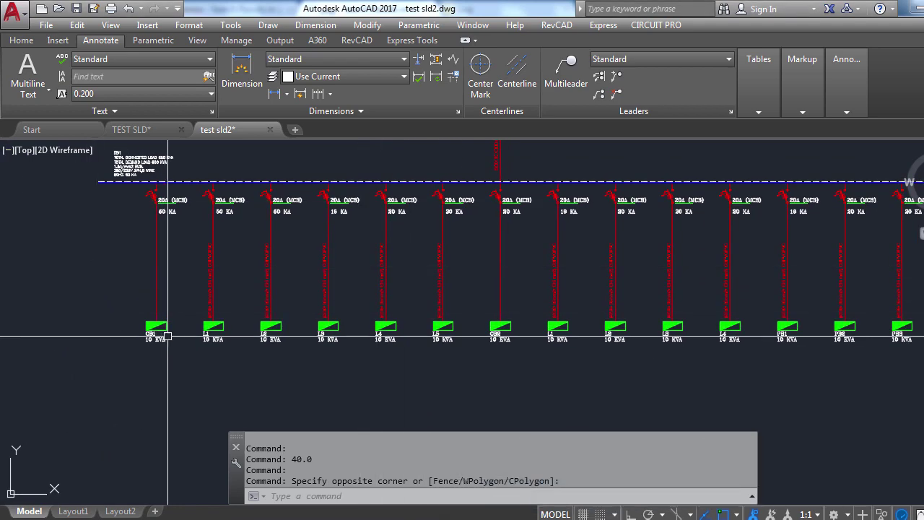
scroll(606, 311, up, 2)
scroll(610, 322, up, 2)
scroll(611, 325, up, 1)
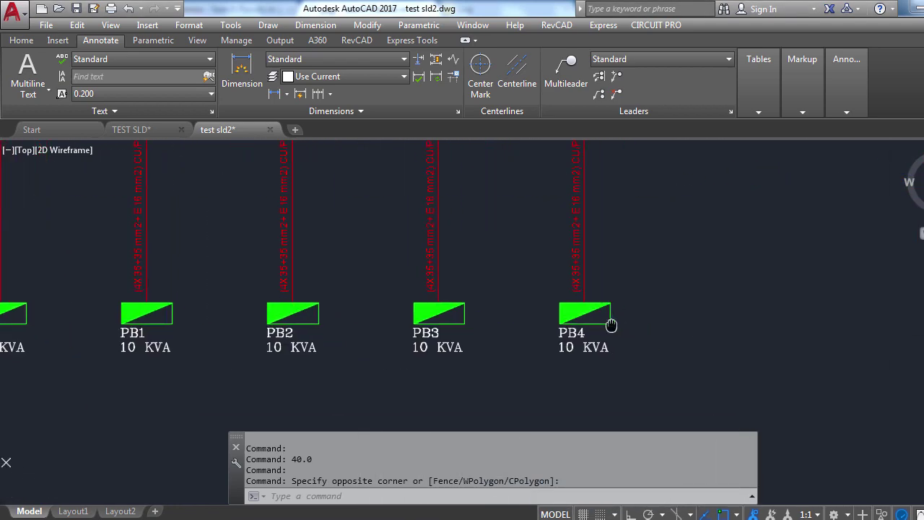
scroll(585, 320, up, 2)
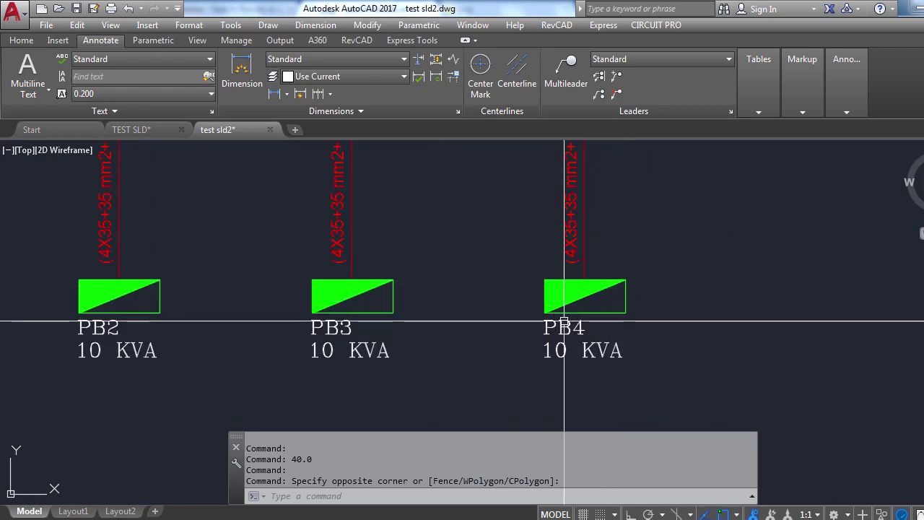
scroll(548, 334, up, 2)
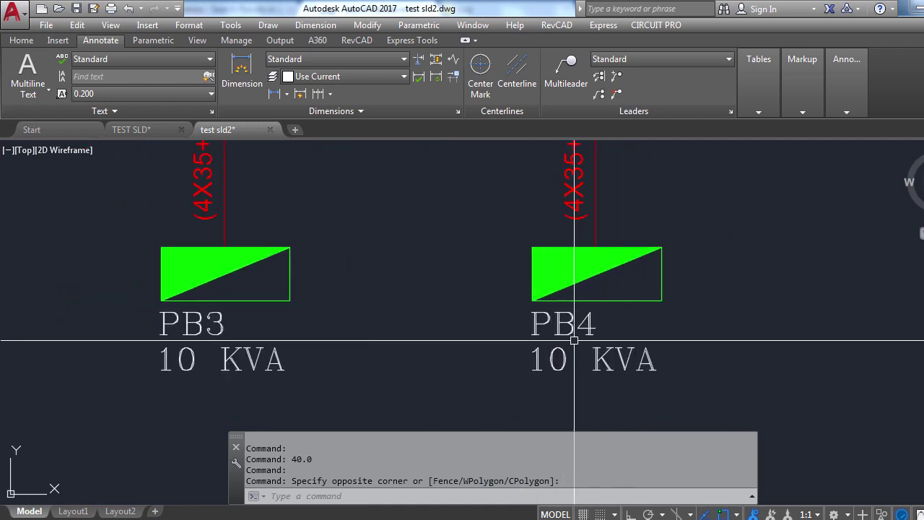
scroll(621, 366, down, 3)
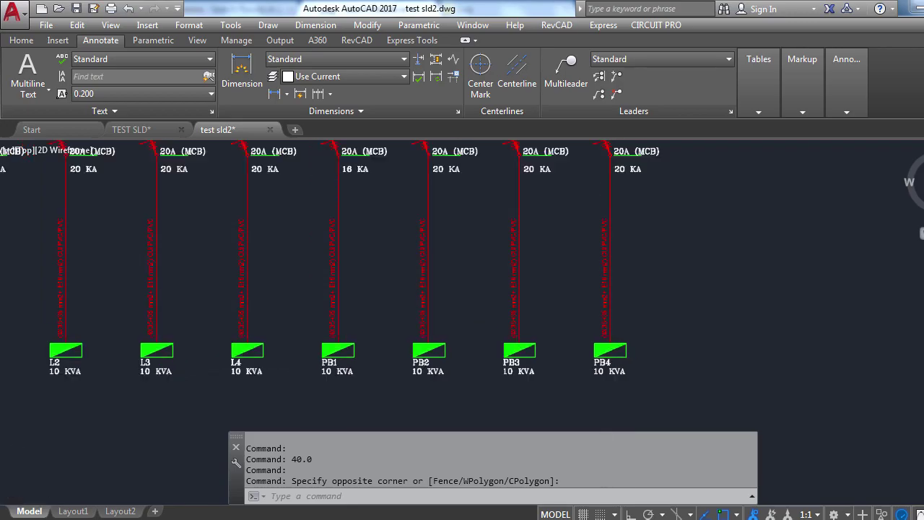
scroll(561, 377, down, 3)
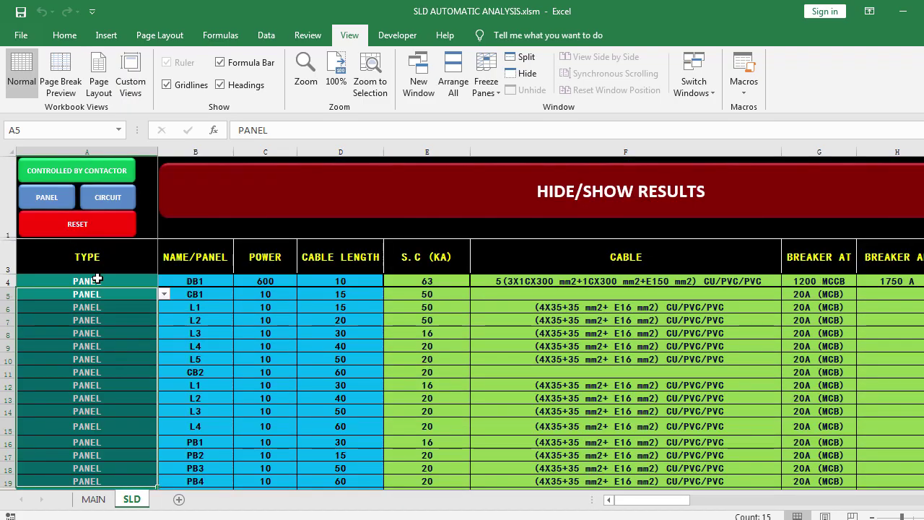
Step: Select cells A5:A10 for CB1 and L1–L5 and run the CONTROLLED BY CONTACTOR macro
click(97, 280)
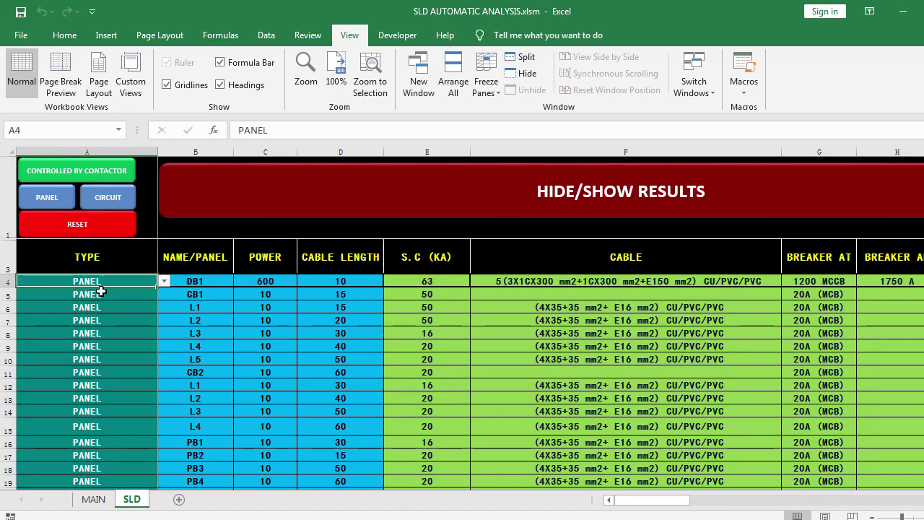
drag(99, 294, 89, 382)
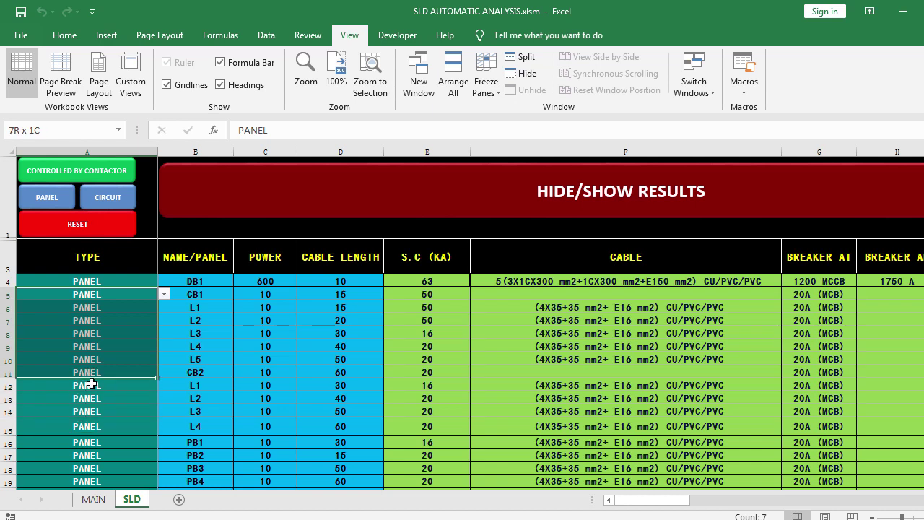
mouse_move(90, 382)
mouse_down()
mouse_move(183, 406)
mouse_move(96, 411)
mouse_move(98, 358)
mouse_up()
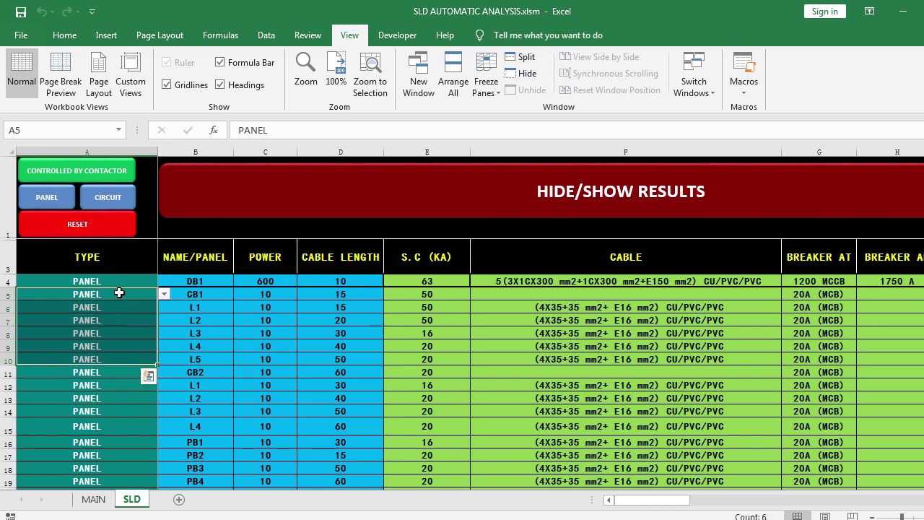
drag(119, 292, 103, 357)
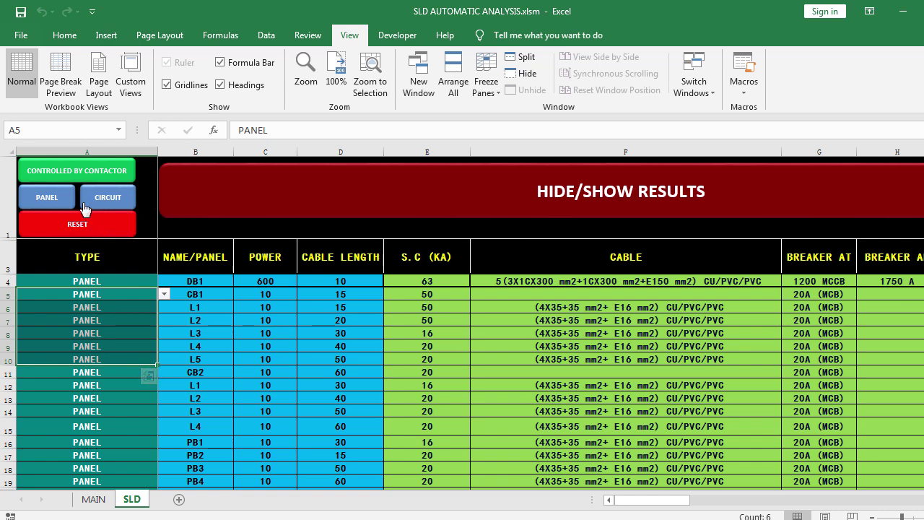
click(66, 173)
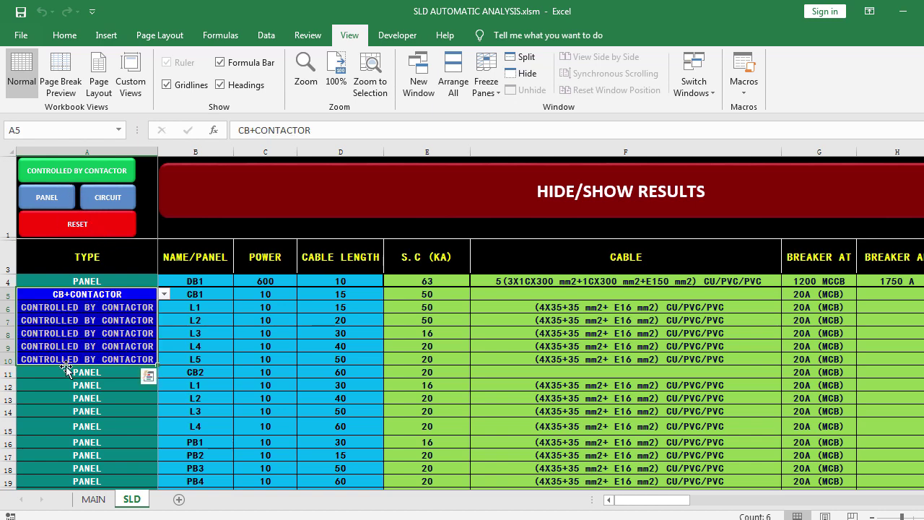
Step: Check that CB1 now reads CB+CONTACTOR and its loads L1–L5 read CONTROLLED BY CONTACTOR
click(130, 320)
click(209, 293)
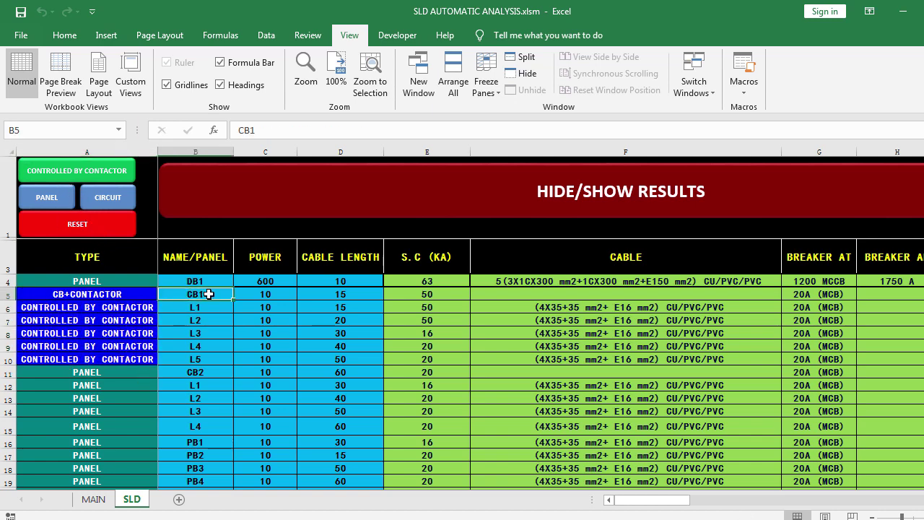
drag(209, 294, 19, 282)
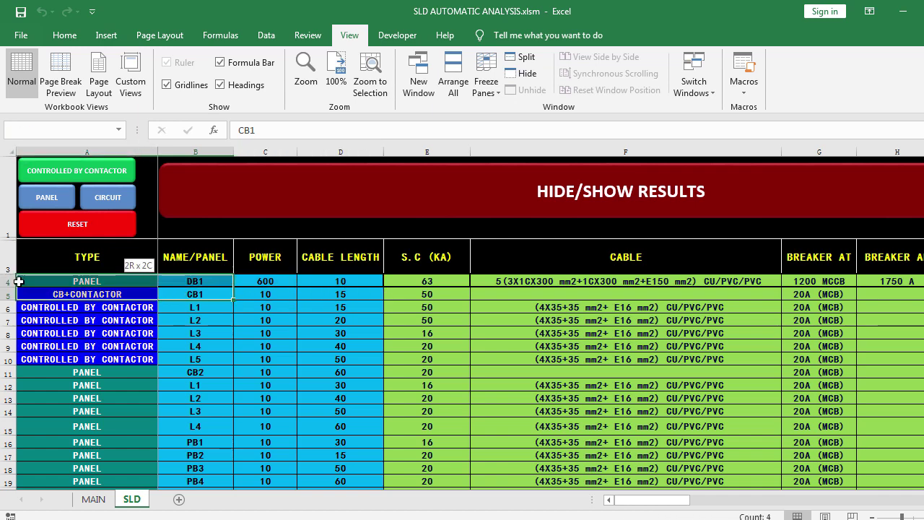
click(45, 296)
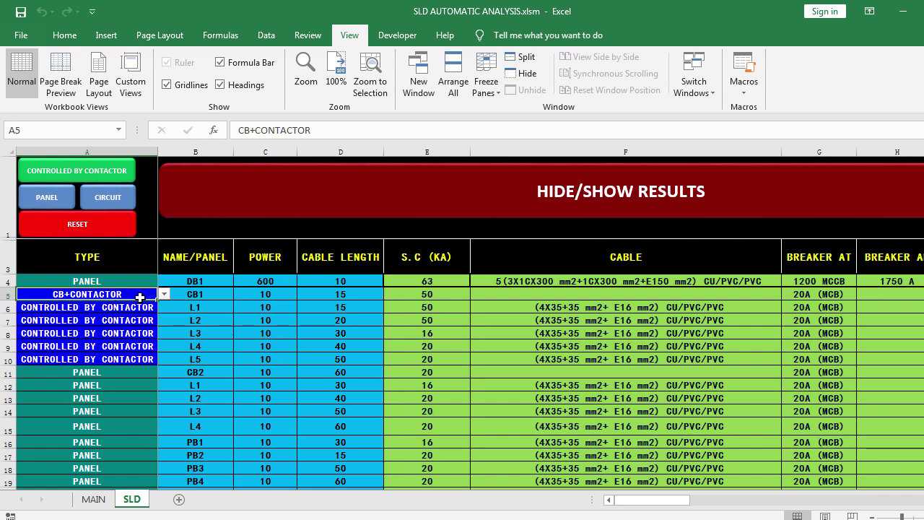
drag(116, 306, 105, 360)
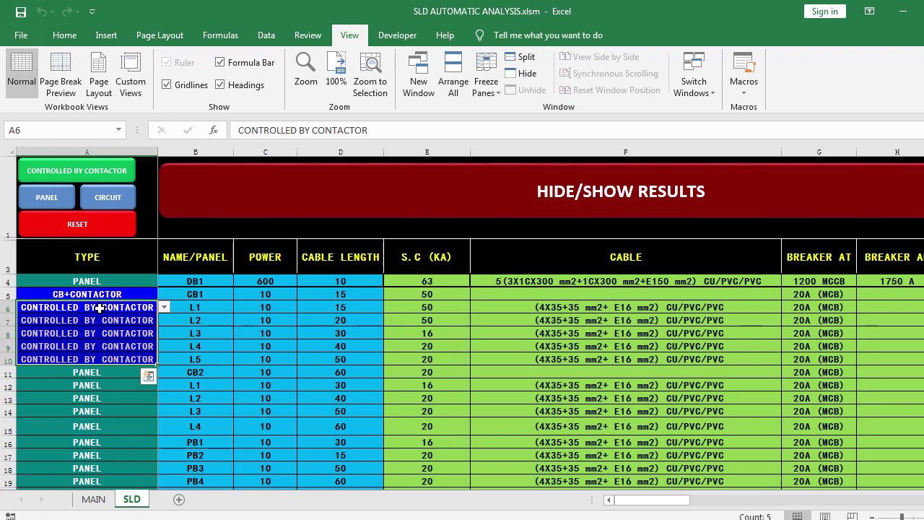
scroll(108, 318, down, 1)
scroll(116, 332, up, 1)
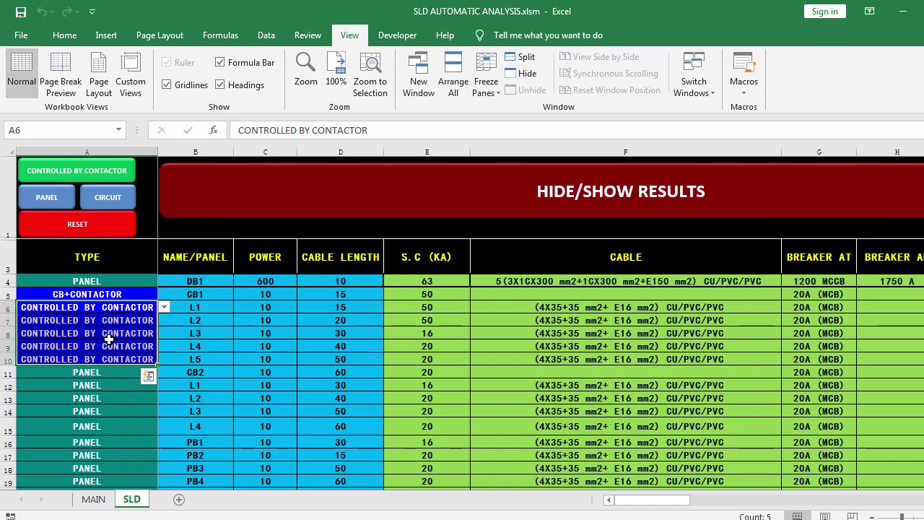
drag(190, 371, 123, 370)
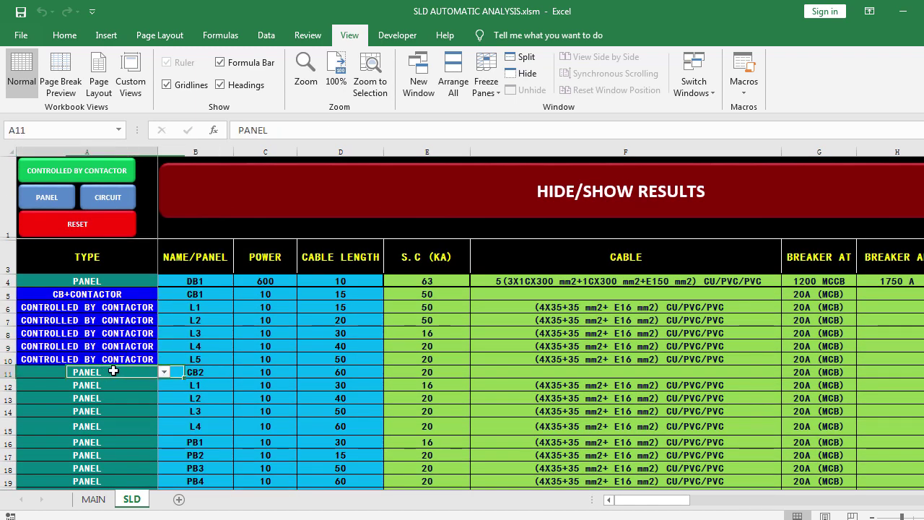
click(199, 372)
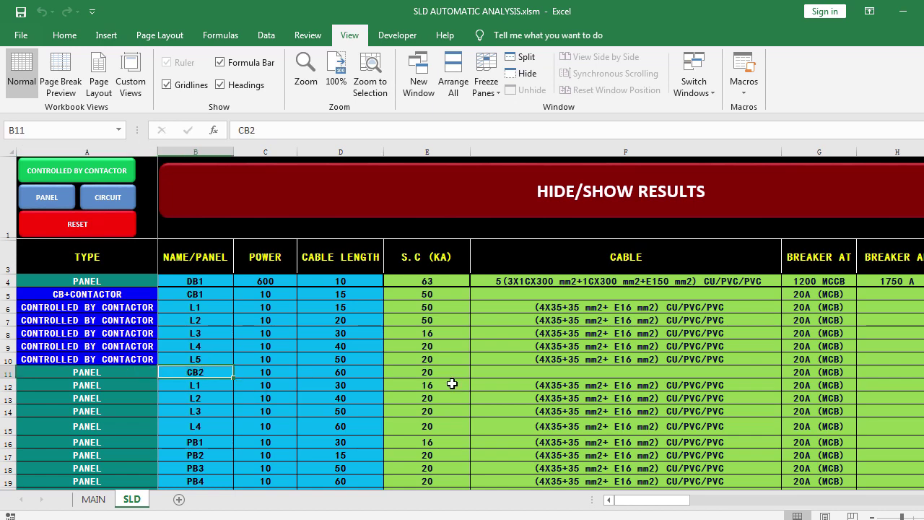
Step: Apply the CONTROLLED BY CONTACTOR macro to CB2 and its loads, confirming CB2 becomes CB+CONTACTOR
mouse_move(116, 377)
mouse_down()
mouse_move(108, 431)
mouse_move(136, 409)
mouse_move(177, 421)
mouse_move(157, 423)
mouse_move(181, 441)
mouse_move(132, 426)
mouse_move(147, 426)
mouse_up()
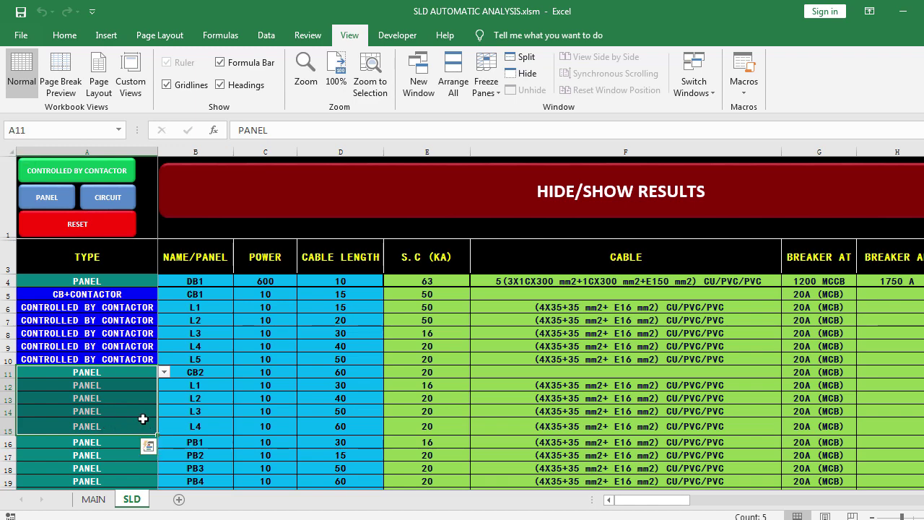
click(102, 175)
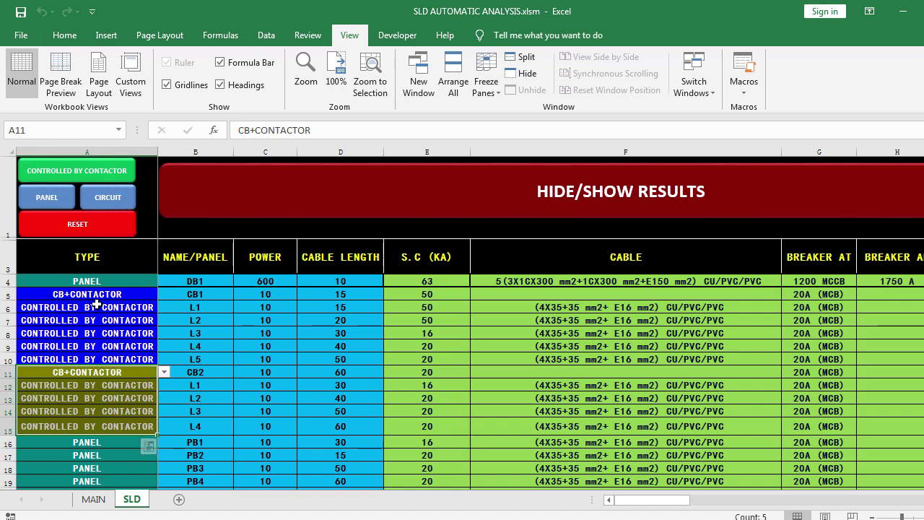
scroll(105, 309, down, 2)
scroll(108, 296, up, 1)
scroll(109, 296, up, 1)
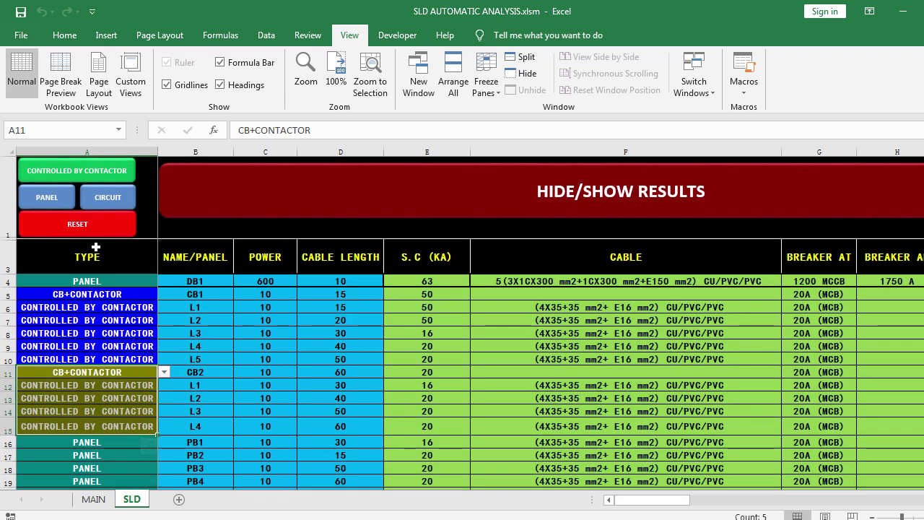
scroll(109, 369, down, 1)
scroll(109, 368, down, 1)
mouse_move(103, 268)
mouse_down()
mouse_move(33, 273)
mouse_move(112, 275)
mouse_up()
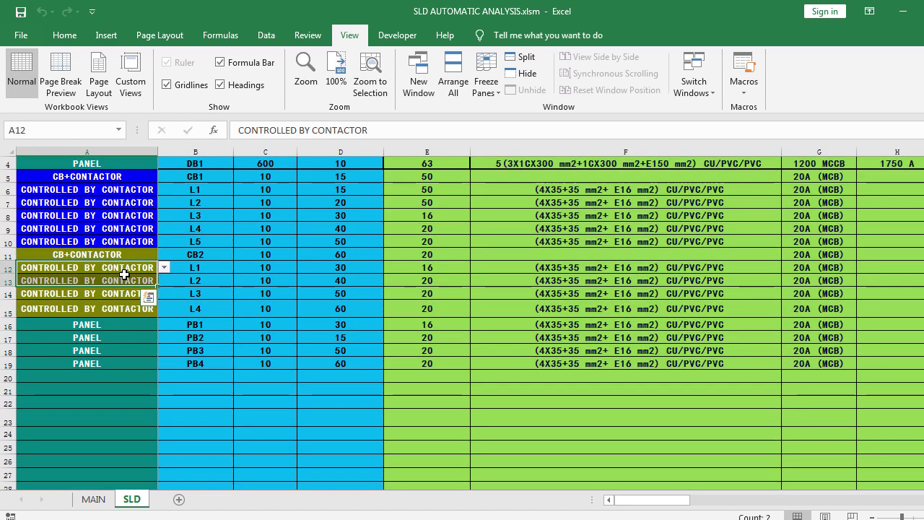
click(62, 257)
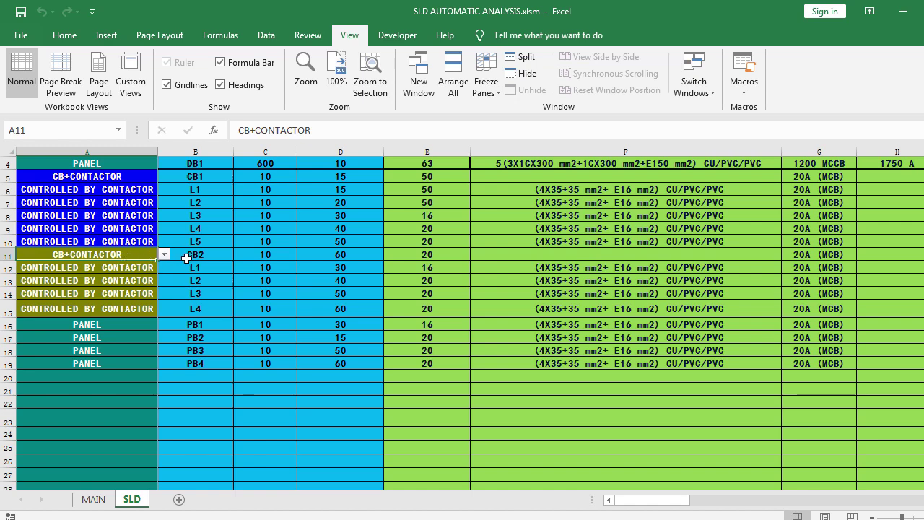
Step: Apply the same macro to rows 16–19 (PB1–PB4) and select name cell B16
drag(96, 327, 92, 360)
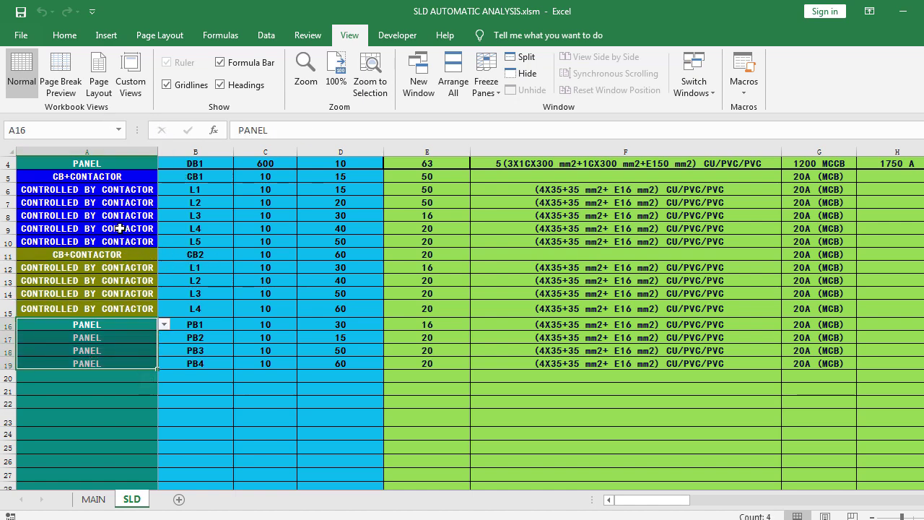
scroll(135, 261, up, 1)
click(98, 174)
scroll(111, 361, down, 2)
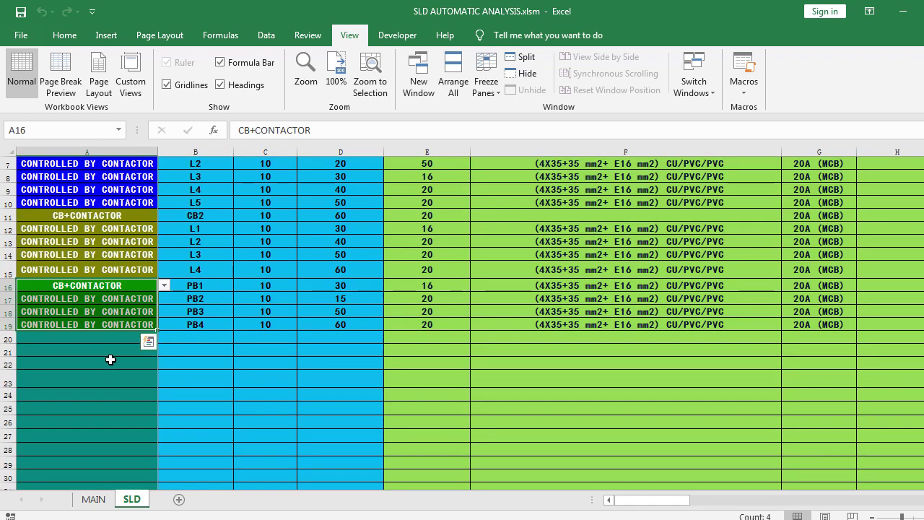
scroll(140, 363, up, 1)
click(197, 336)
Step: Enter CB3 in cell B16 in place of PB1, then select the row's C16:G16 cells
click(179, 325)
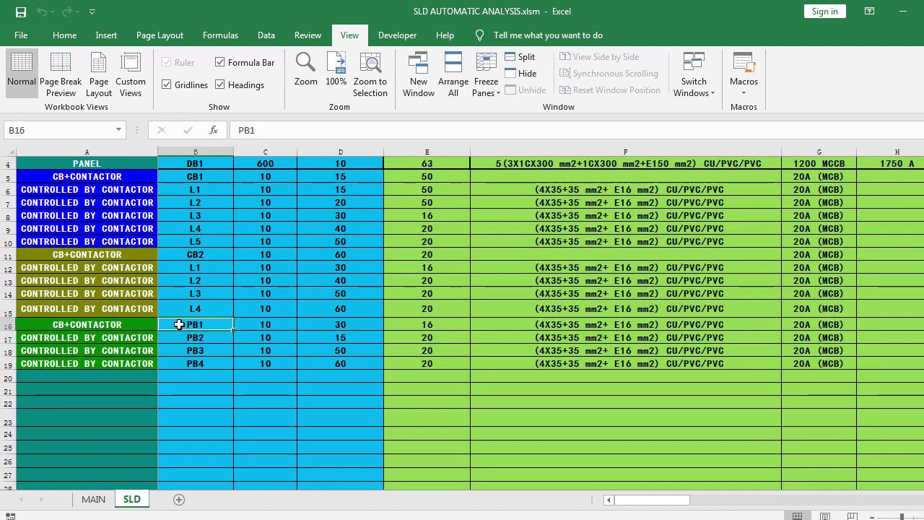
text(c)
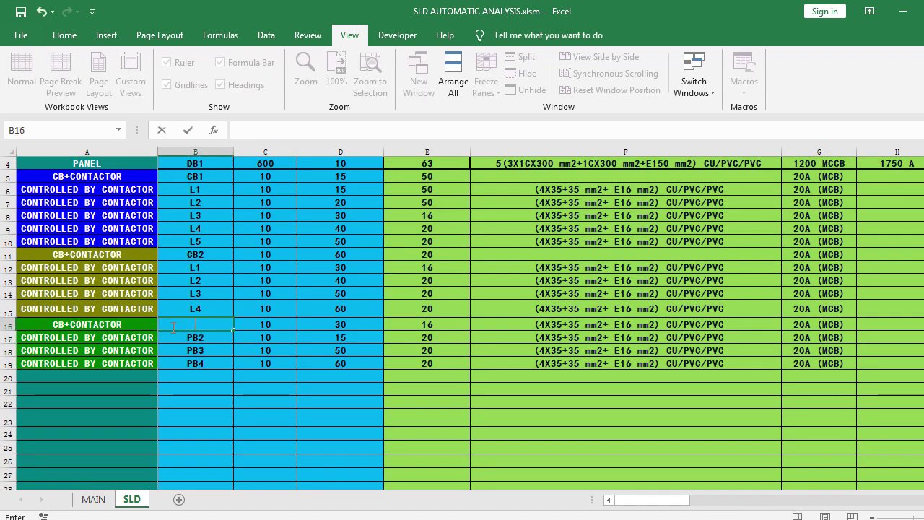
text(CB3)
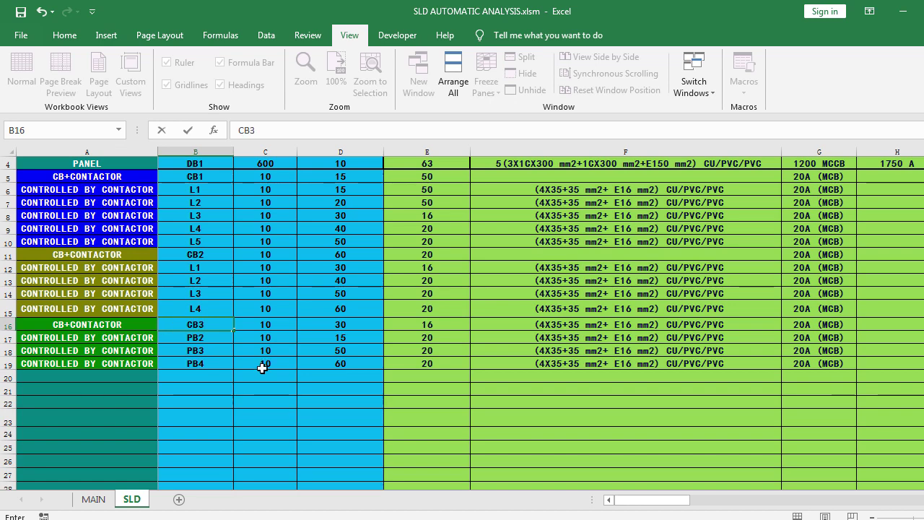
click(271, 366)
mouse_move(260, 327)
mouse_down()
mouse_move(860, 320)
mouse_move(615, 332)
mouse_up()
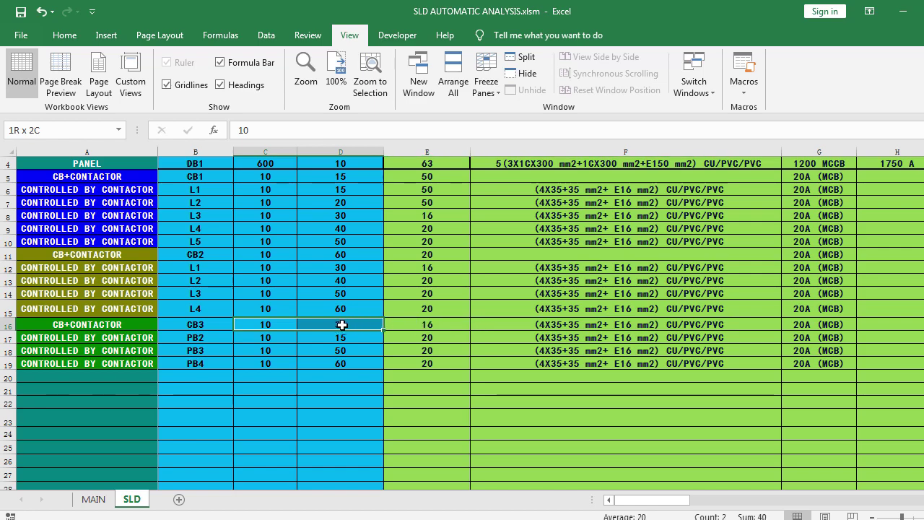
drag(615, 332, 794, 322)
scroll(795, 322, up, 1)
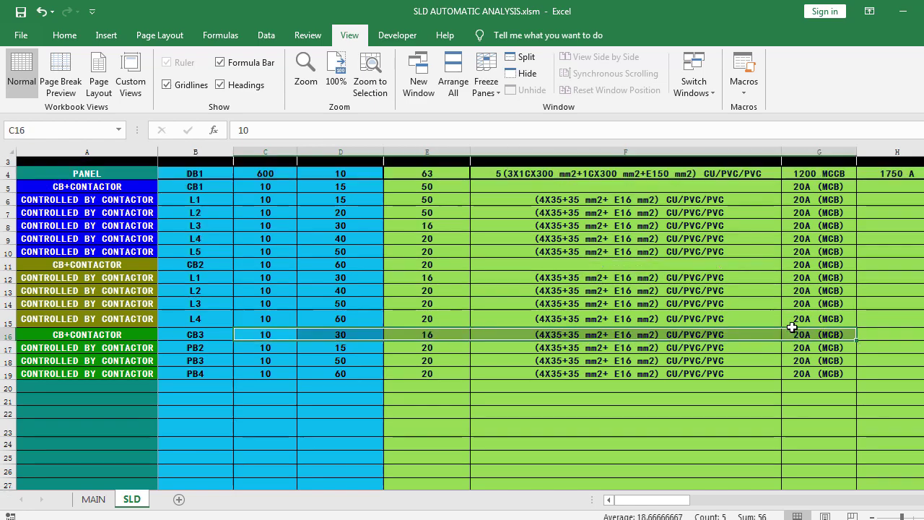
scroll(501, 320, down, 1)
scroll(413, 262, up, 1)
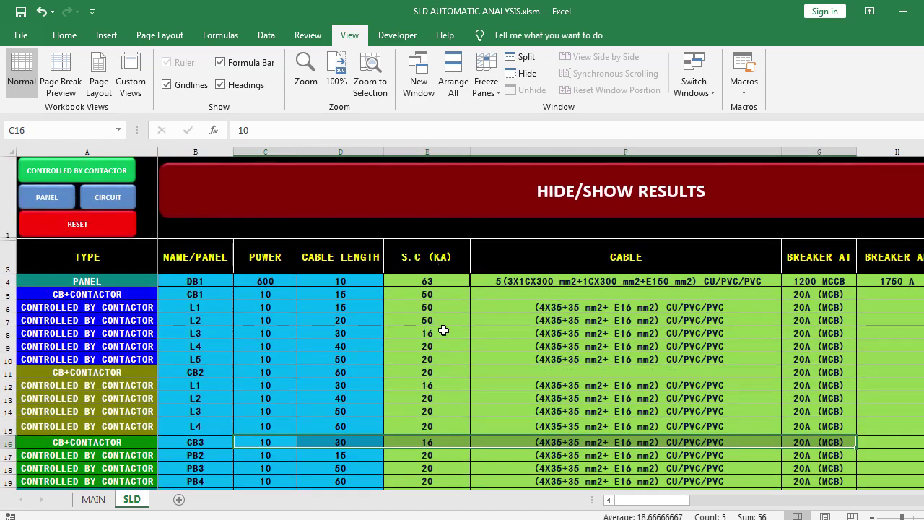
scroll(440, 325, down, 1)
scroll(479, 354, up, 1)
drag(660, 501, 671, 505)
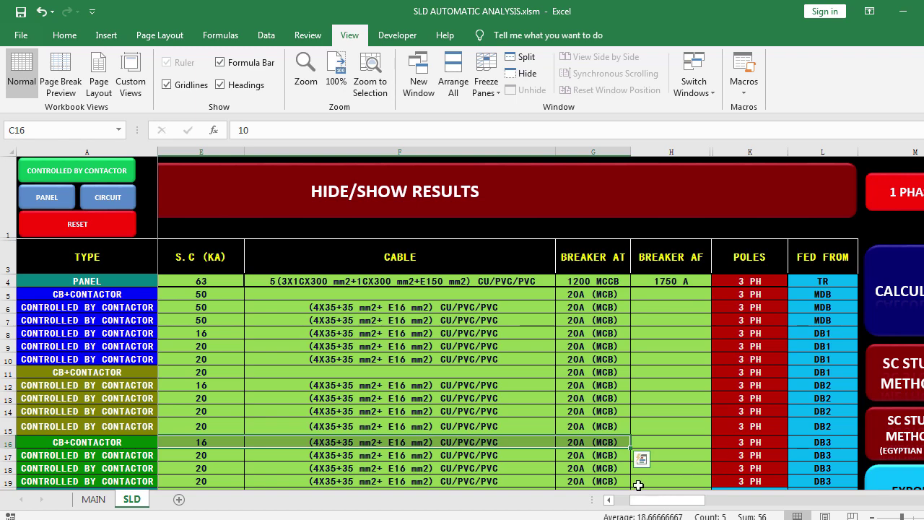
drag(645, 501, 592, 494)
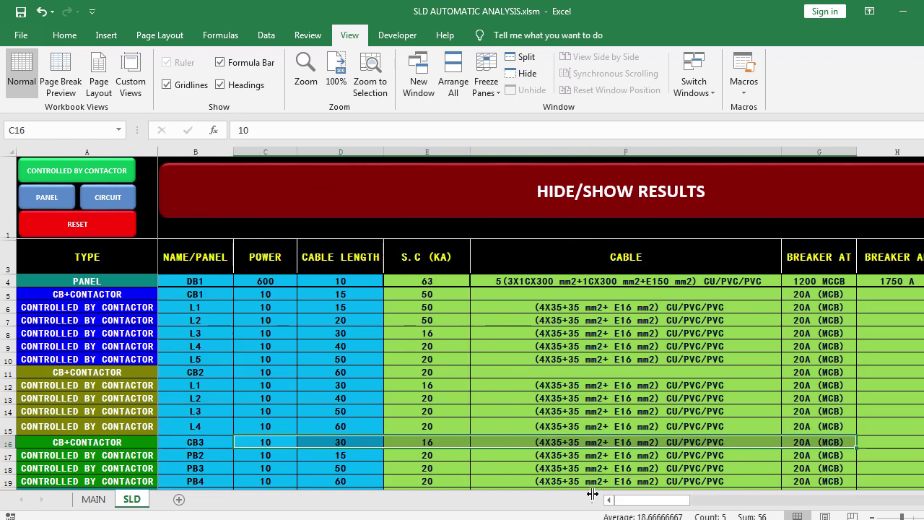
scroll(206, 419, down, 2)
scroll(195, 404, up, 1)
scroll(195, 389, up, 1)
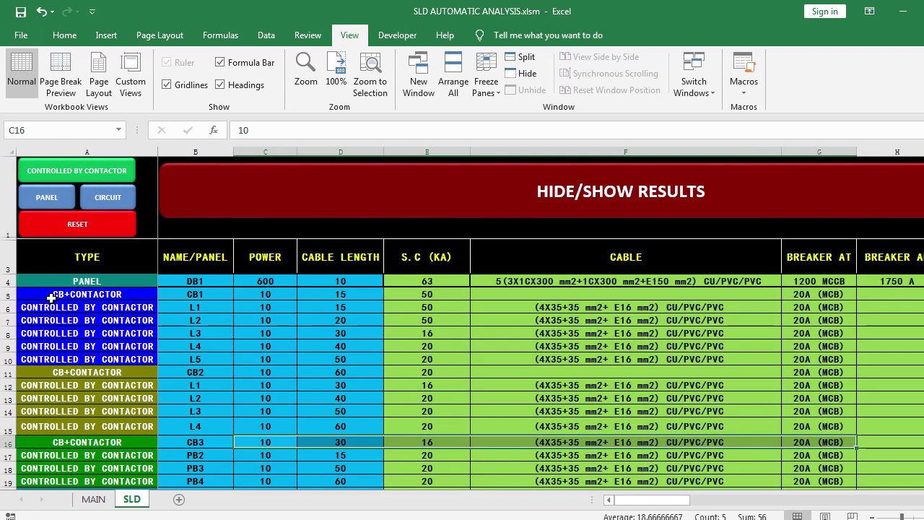
drag(51, 296, 50, 361)
click(208, 311)
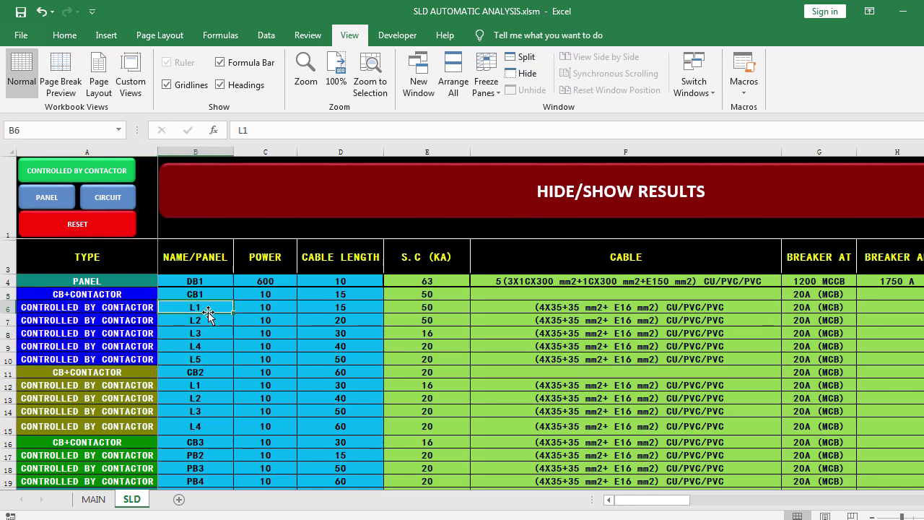
click(206, 321)
Step: Name the second group's loads L6 and L7, then fill down L8 and L9
click(195, 355)
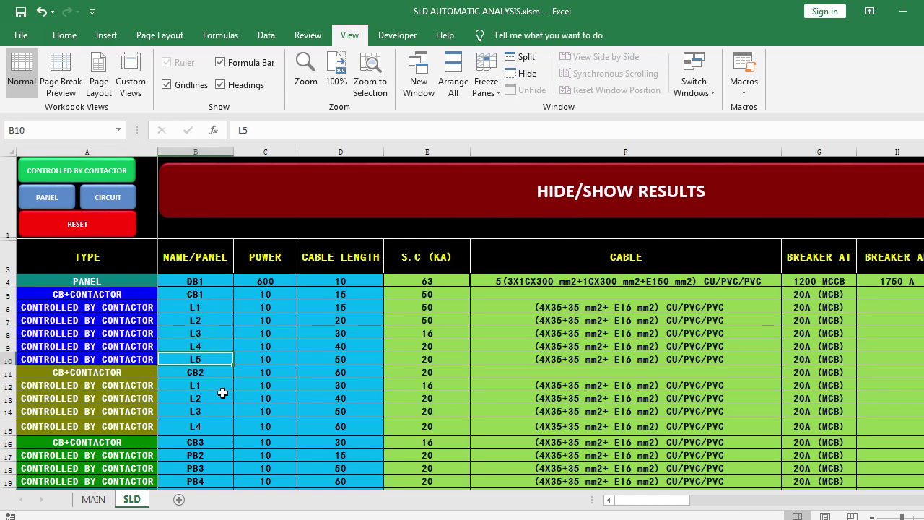
click(129, 369)
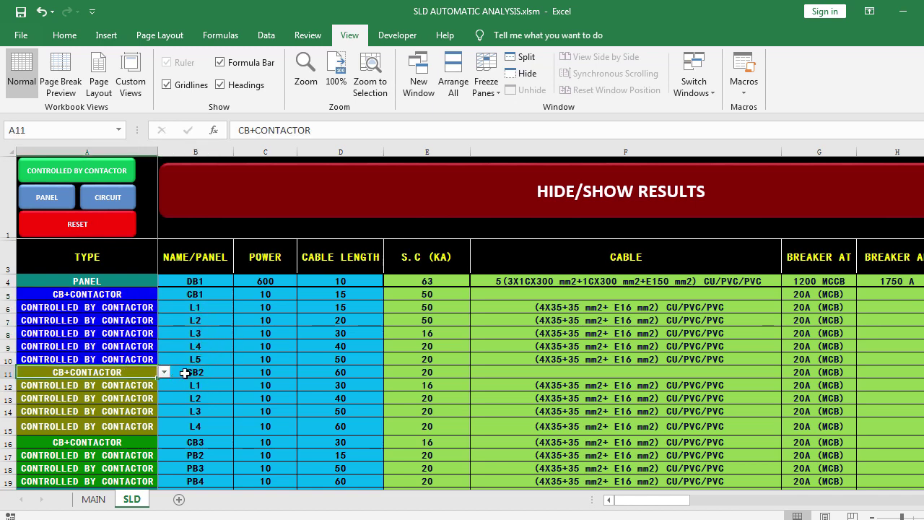
click(192, 395)
click(194, 385)
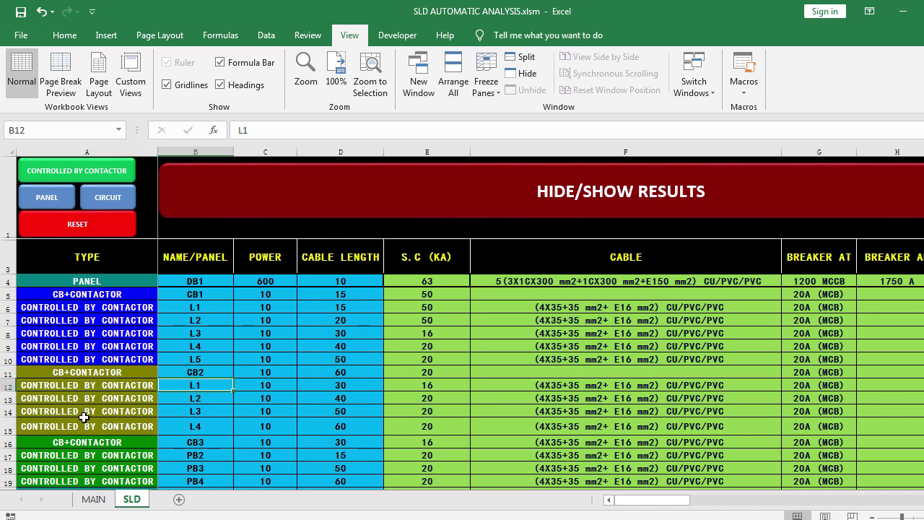
text(L)
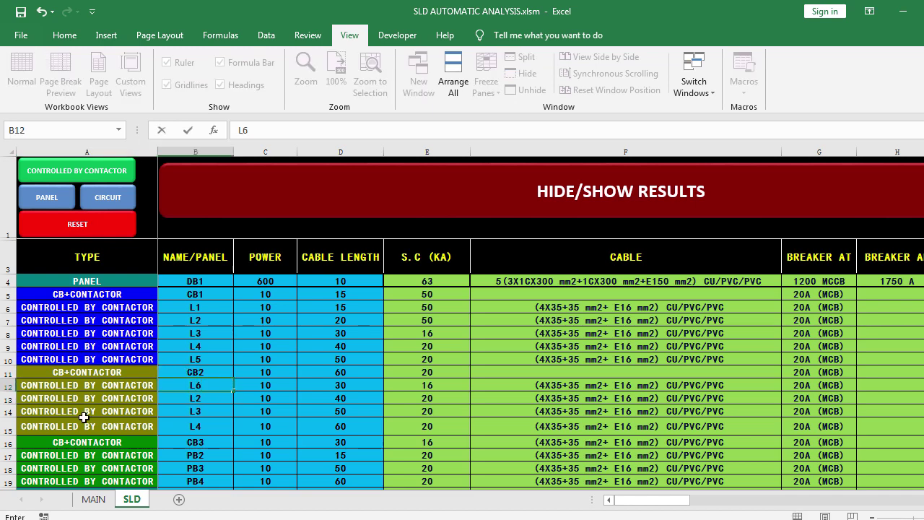
key(Return)
text(L)
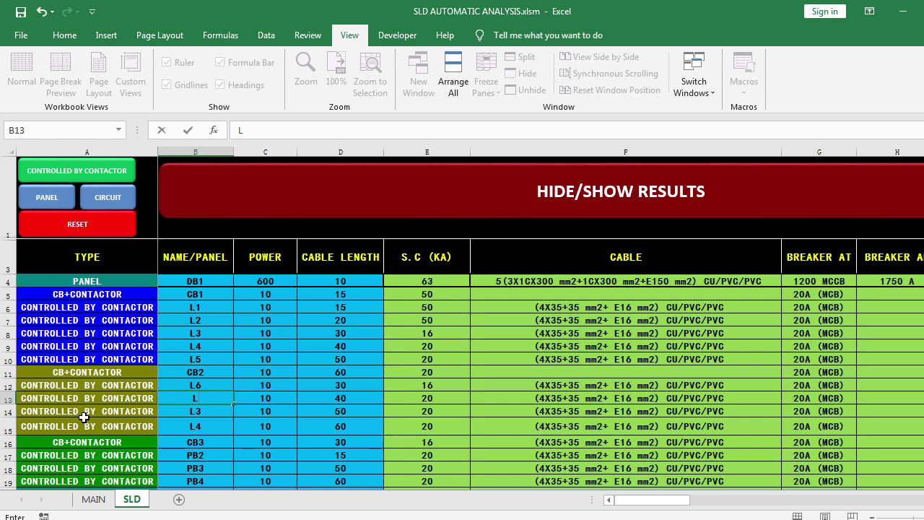
key(Return)
click(193, 395)
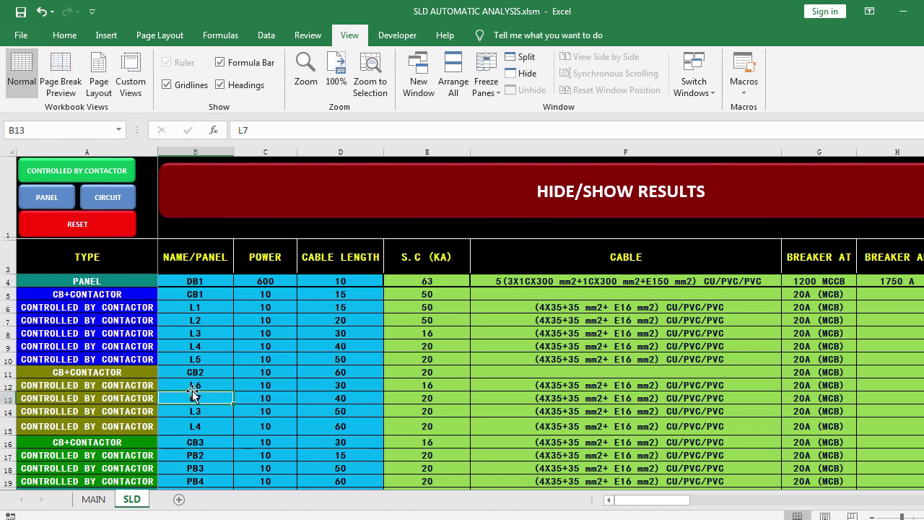
click(196, 387)
mouse_move(197, 388)
mouse_down()
mouse_move(228, 402)
mouse_move(228, 432)
mouse_up()
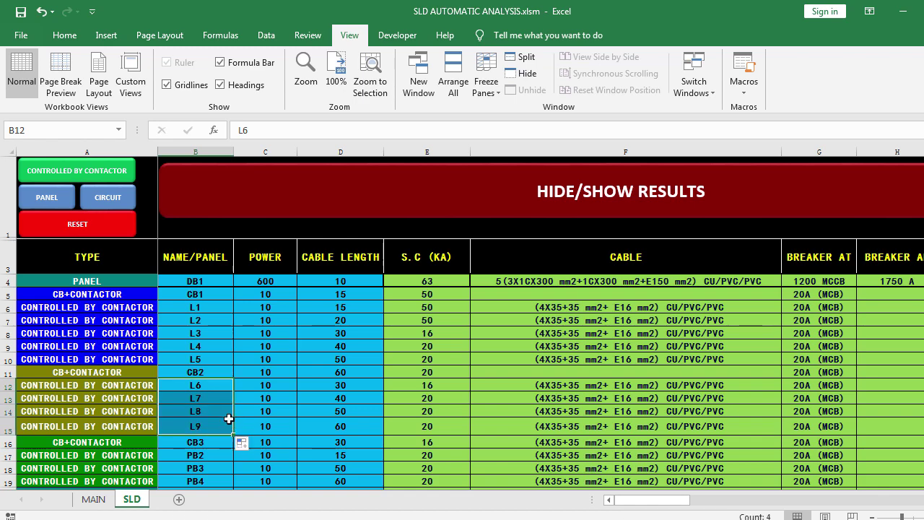
Step: Name the third group's loads L10, L11 and L12, then drag the A5:A10 selection
scroll(228, 419, down, 1)
click(205, 337)
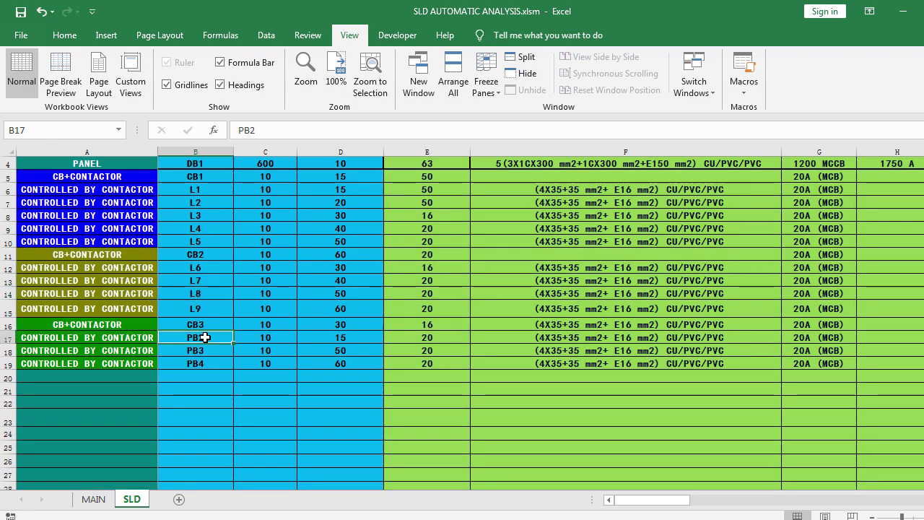
text(L10)
key(Return)
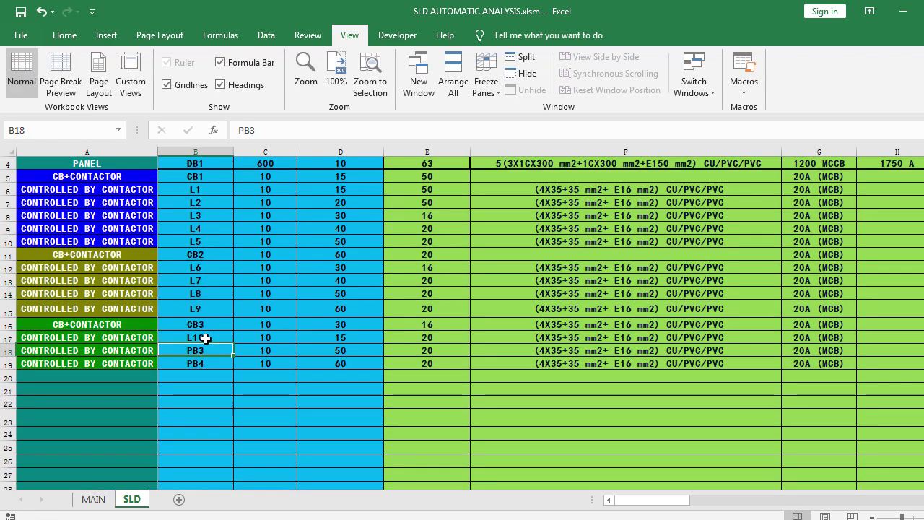
text(L11)
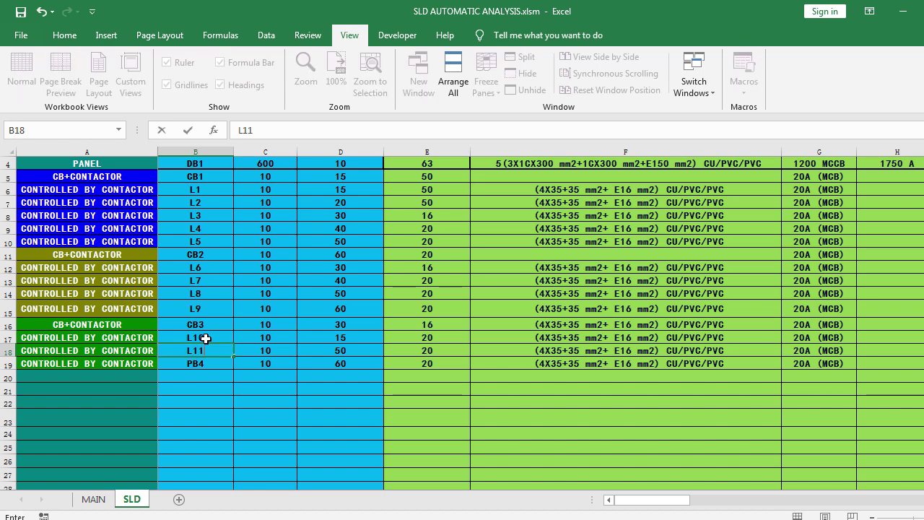
key(Return)
text(L1)
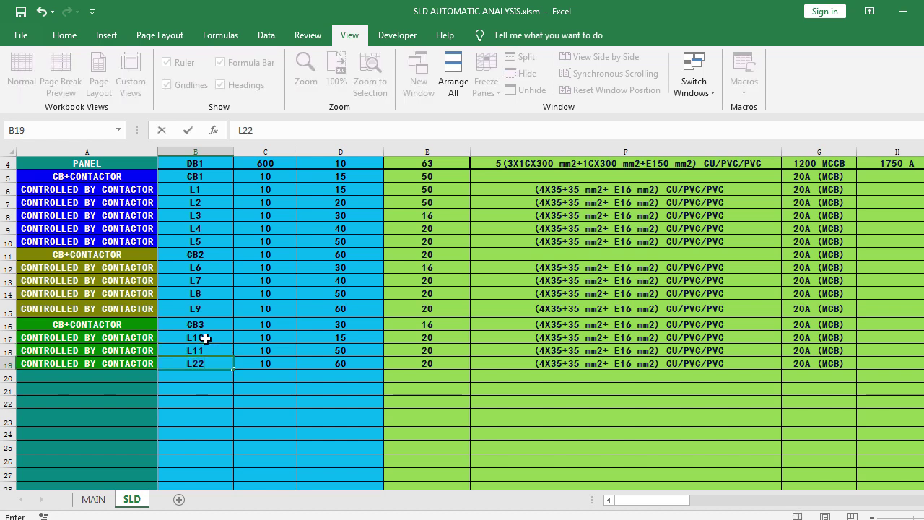
text(2)
key(Return)
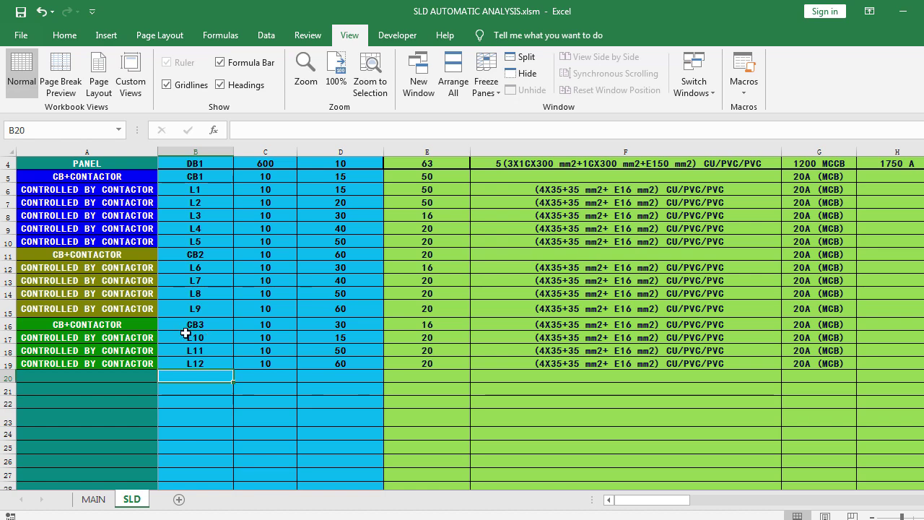
drag(200, 337, 202, 363)
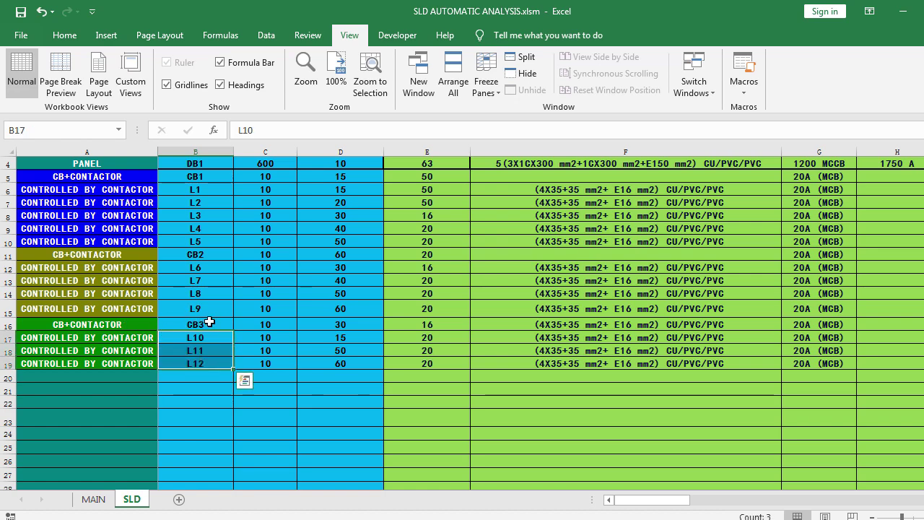
scroll(209, 321, up, 1)
scroll(239, 357, down, 1)
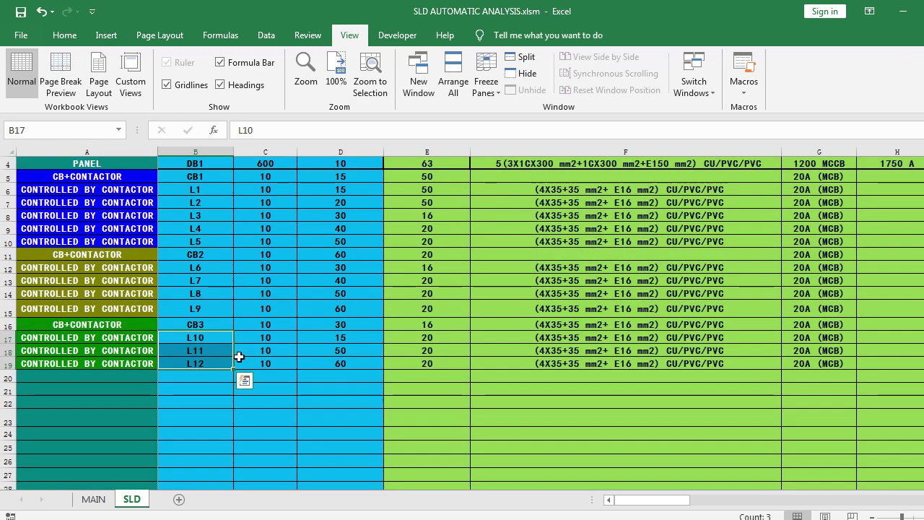
scroll(328, 211, up, 1)
drag(112, 293, 107, 394)
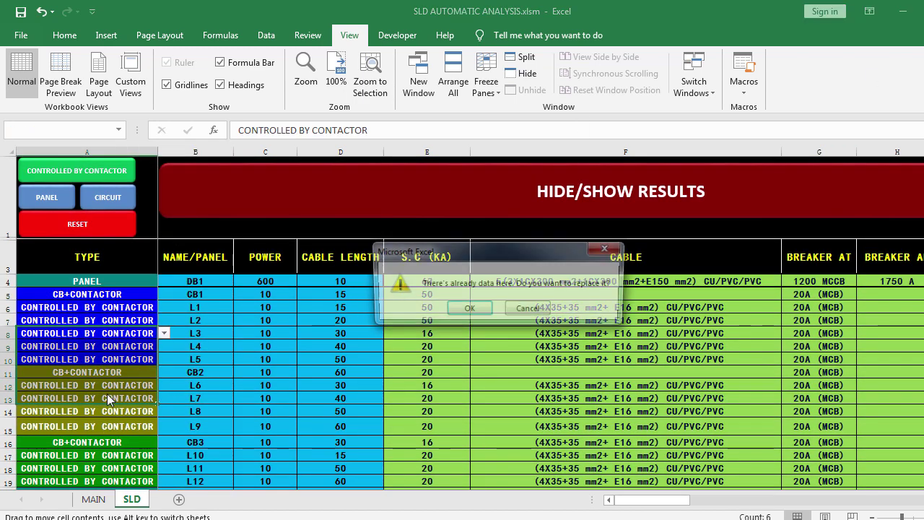
Step: Dismiss Excel's replace-data prompt, minimize Excel, and run the SLD command in AutoCAD
key(Escape)
click(902, 11)
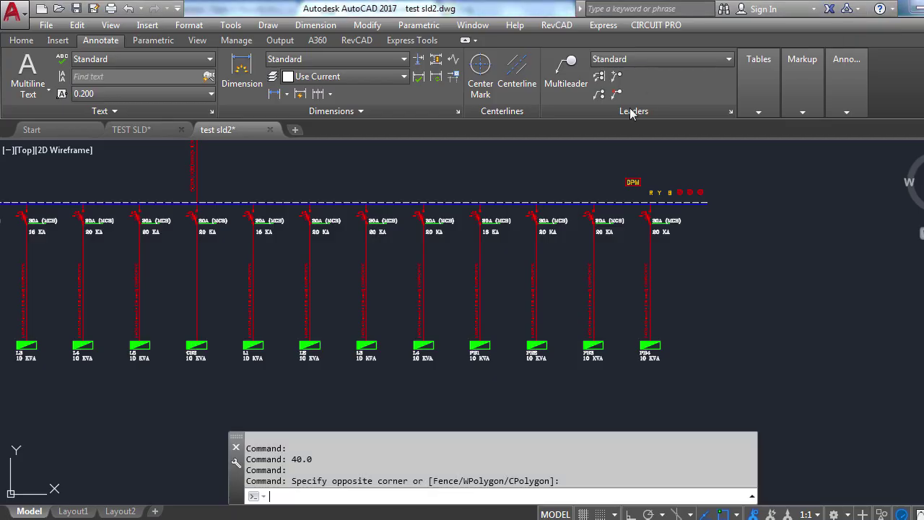
text(s)
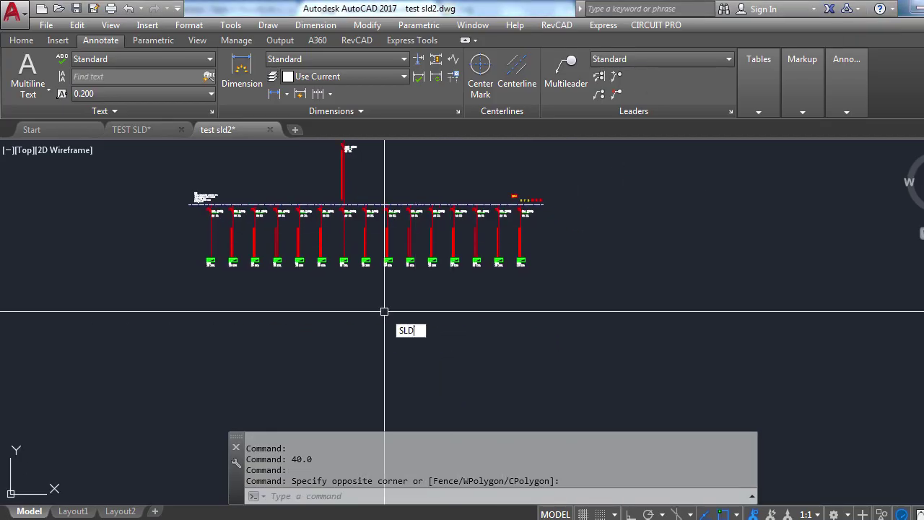
key(Return)
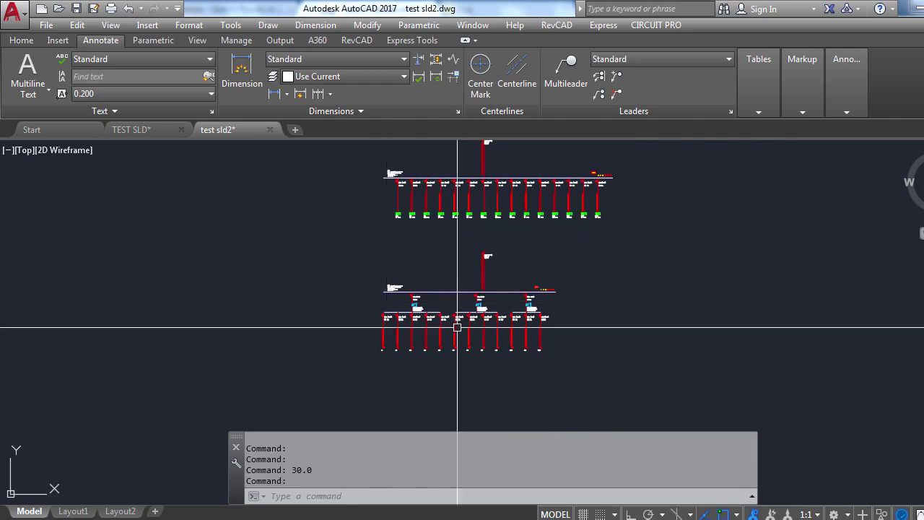
Step: Zoom and pan around the regenerated diagram to inspect the three contactor-fed 20A feeders and loads L1–L12
scroll(476, 329, up, 4)
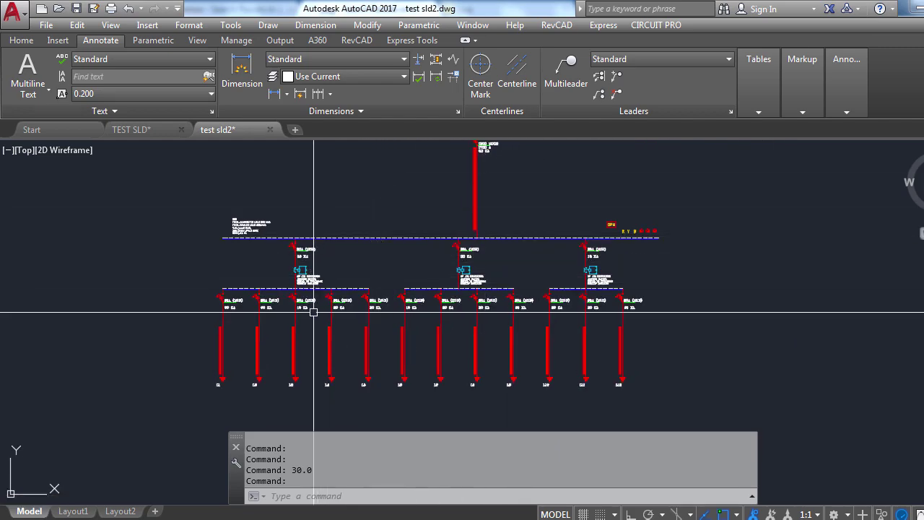
scroll(286, 247, up, 6)
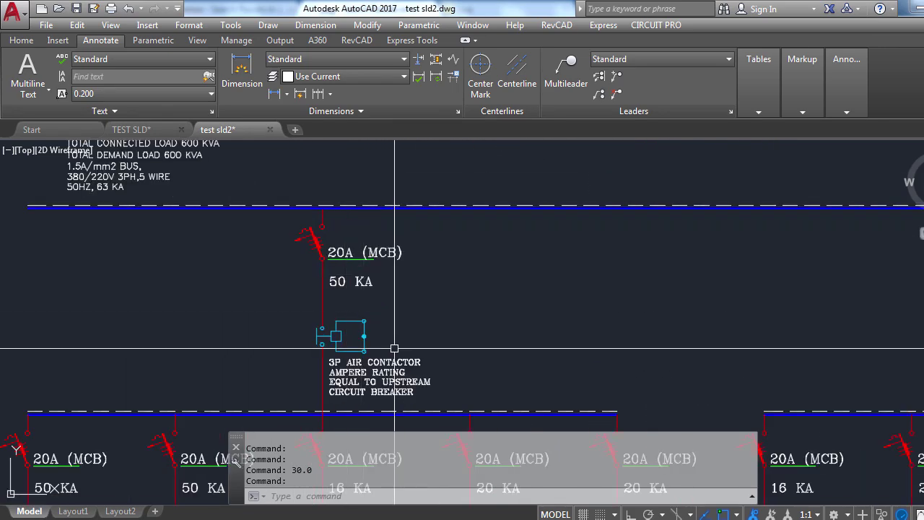
drag(364, 328, 336, 224)
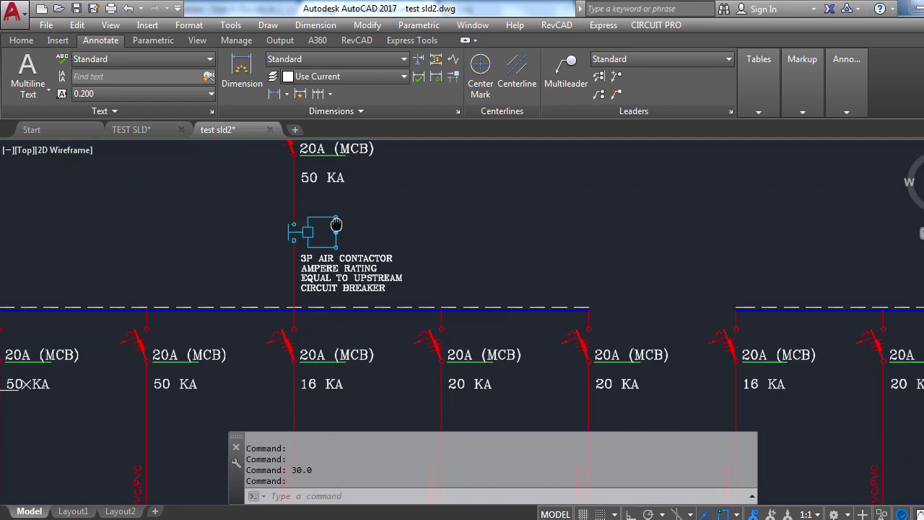
scroll(347, 217, down, 3)
scroll(361, 324, up, 1)
scroll(220, 289, up, 1)
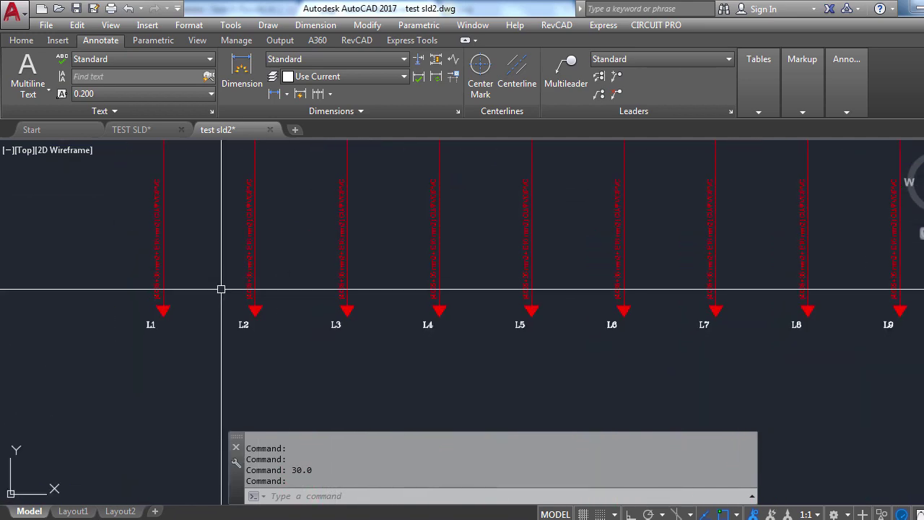
scroll(221, 289, up, 4)
scroll(140, 330, down, 2)
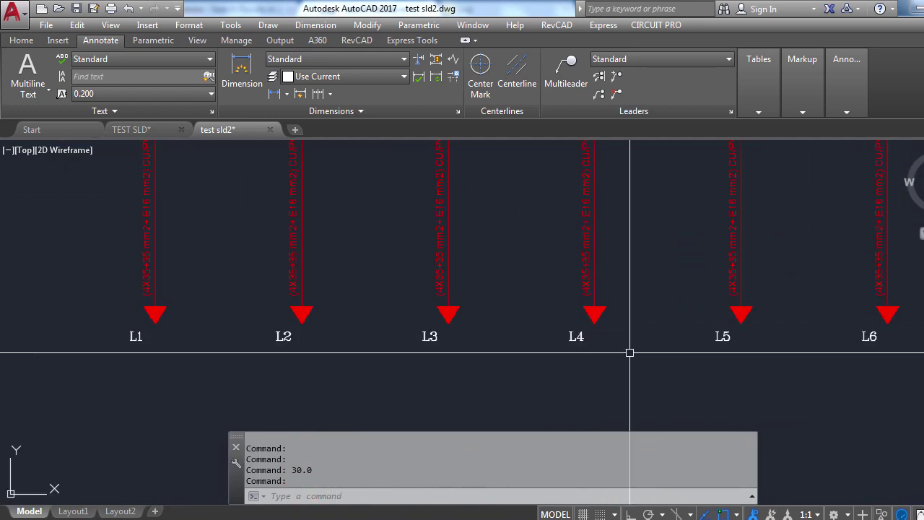
scroll(450, 352, down, 5)
scroll(457, 353, up, 10)
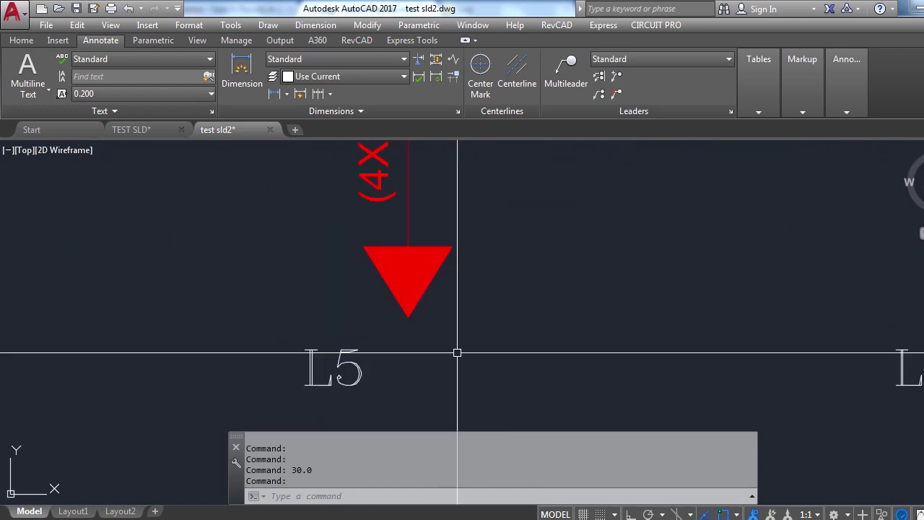
scroll(457, 353, down, 3)
scroll(390, 346, down, 5)
scroll(308, 348, down, 2)
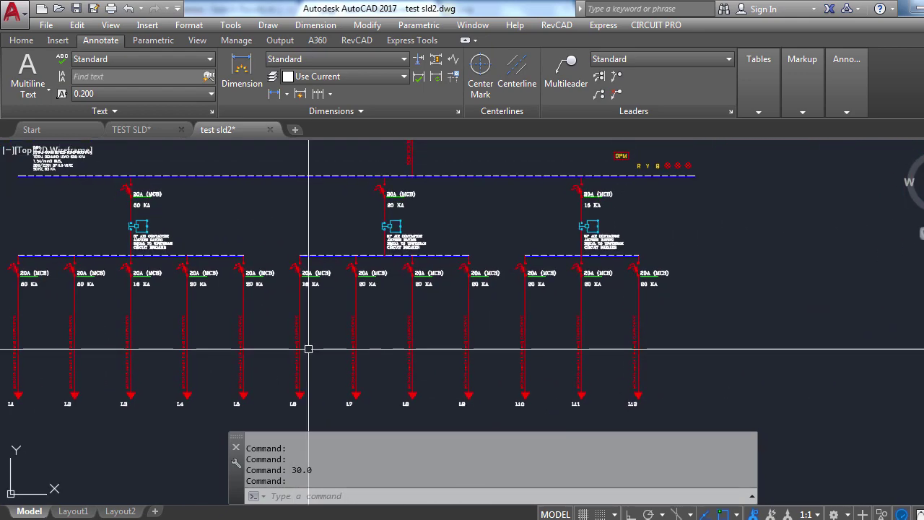
drag(420, 322, 382, 275)
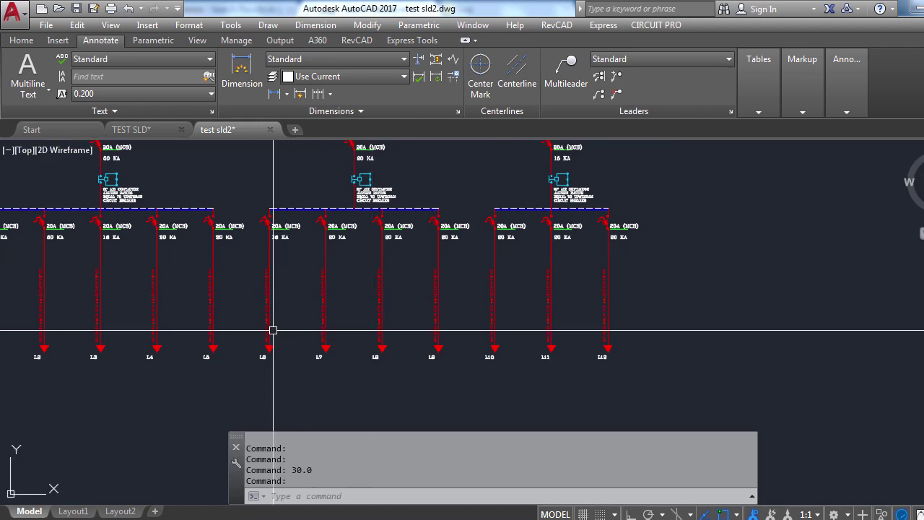
scroll(273, 330, up, 2)
scroll(274, 334, down, 5)
scroll(319, 320, up, 9)
scroll(310, 334, down, 4)
drag(310, 334, 225, 344)
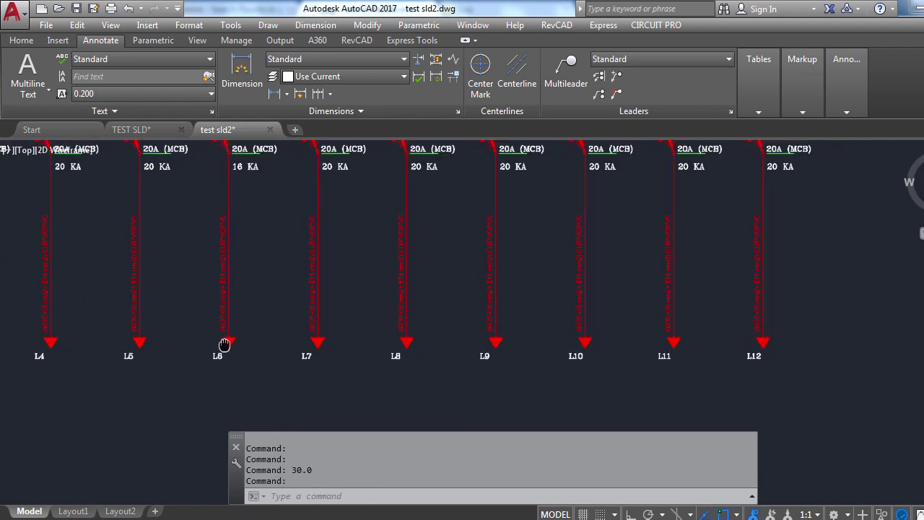
scroll(433, 354, down, 3)
scroll(478, 354, up, 8)
scroll(496, 354, down, 8)
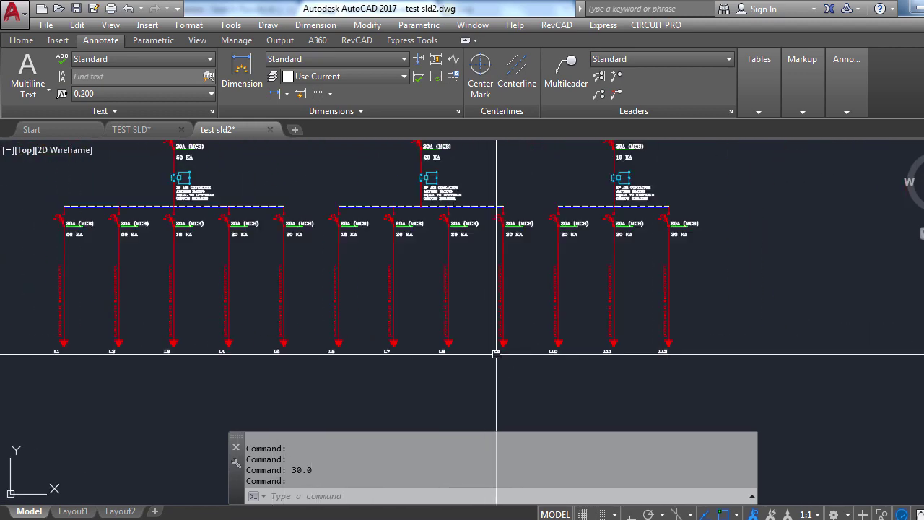
scroll(368, 351, down, 1)
scroll(418, 324, up, 3)
scroll(450, 195, up, 2)
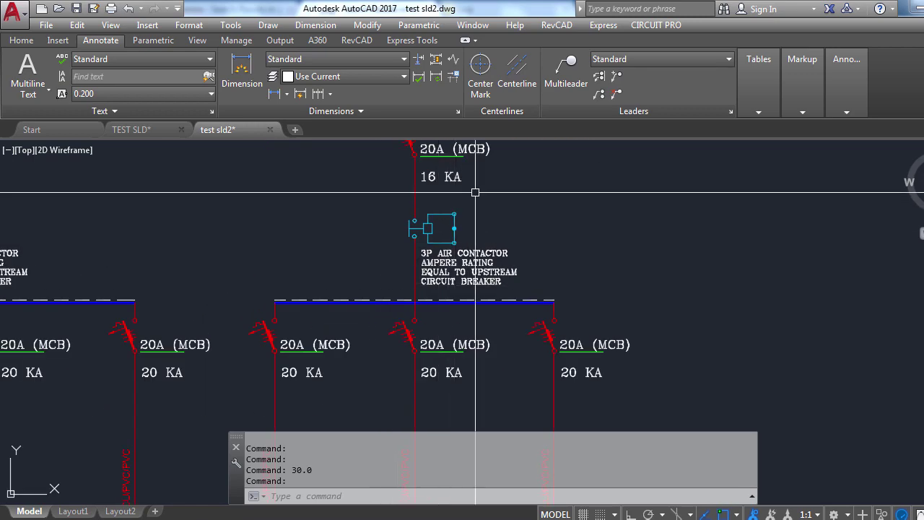
scroll(457, 243, down, 1)
scroll(423, 188, down, 2)
scroll(390, 274, down, 4)
scroll(377, 275, up, 7)
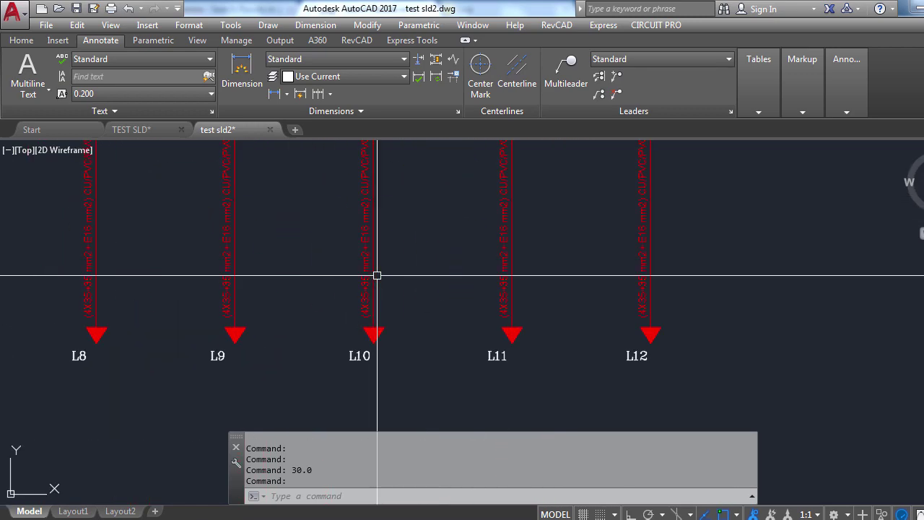
scroll(377, 324, up, 2)
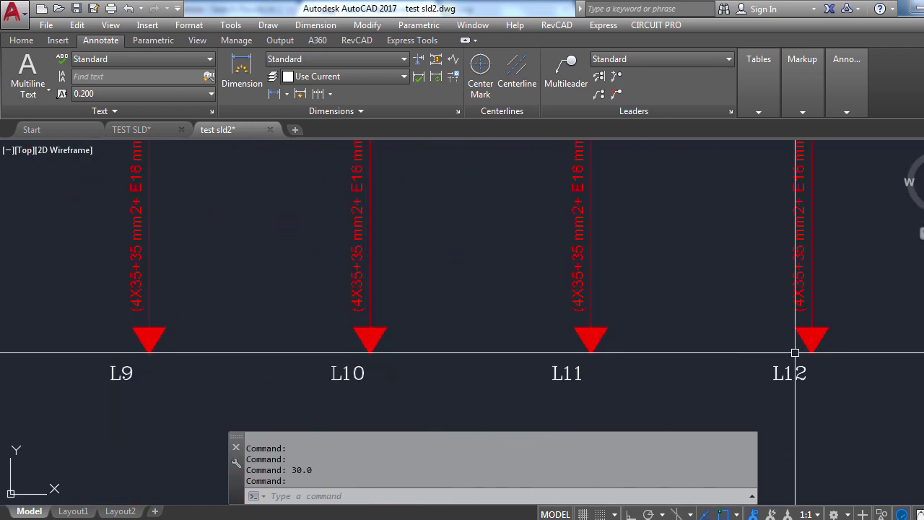
scroll(722, 336, down, 8)
scroll(573, 361, up, 2)
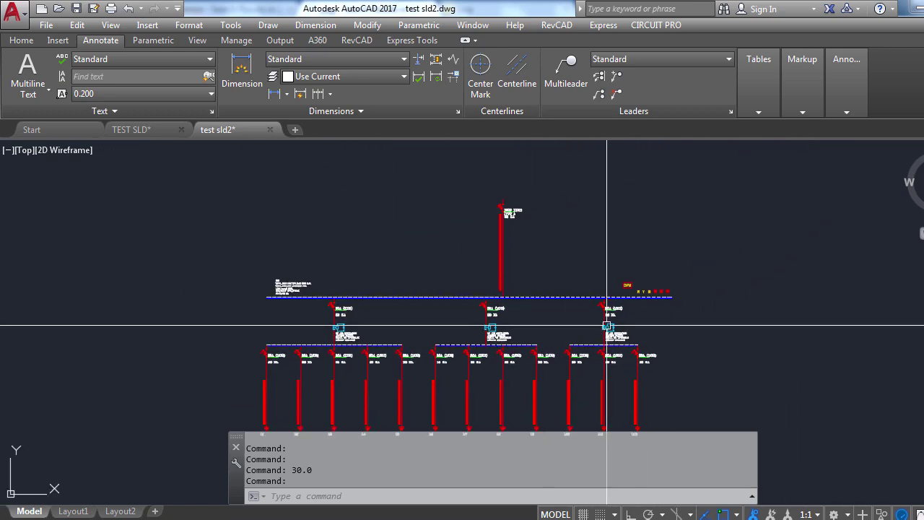
scroll(607, 325, down, 2)
scroll(448, 319, up, 4)
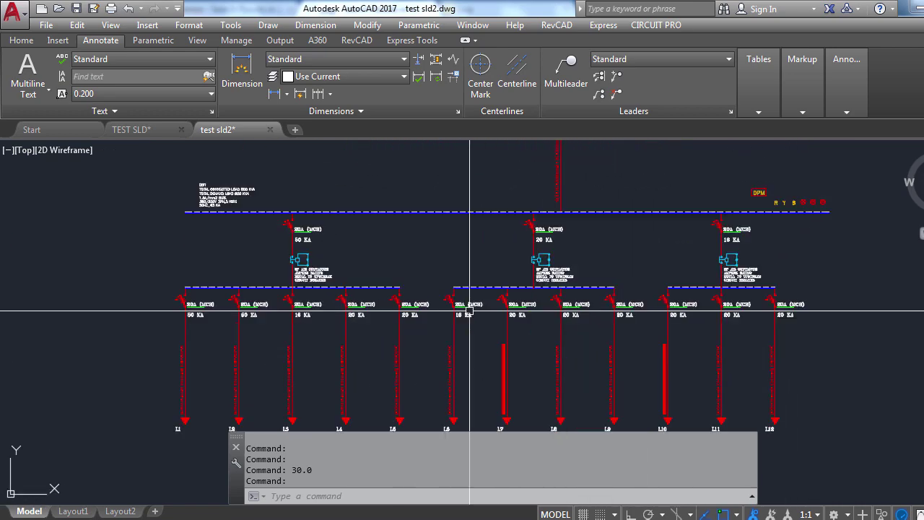
scroll(469, 312, down, 2)
scroll(470, 312, down, 1)
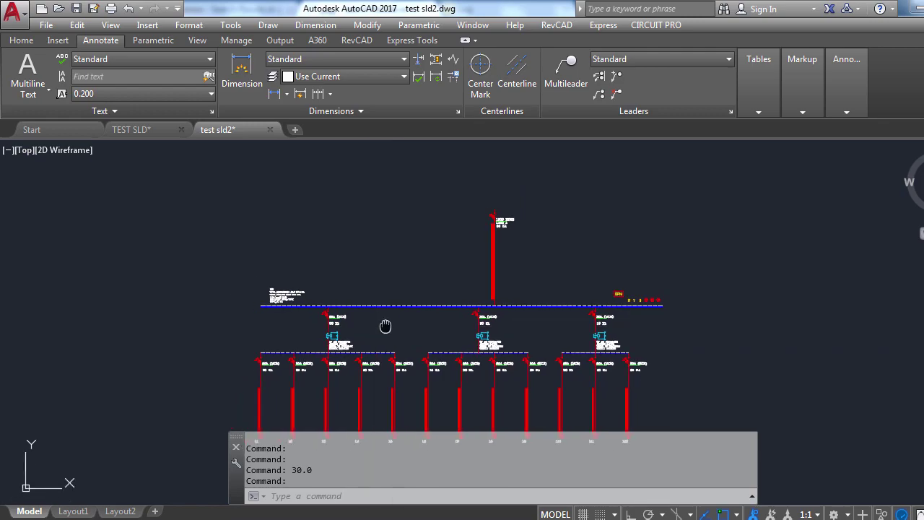
scroll(419, 313, up, 1)
scroll(365, 427, down, 1)
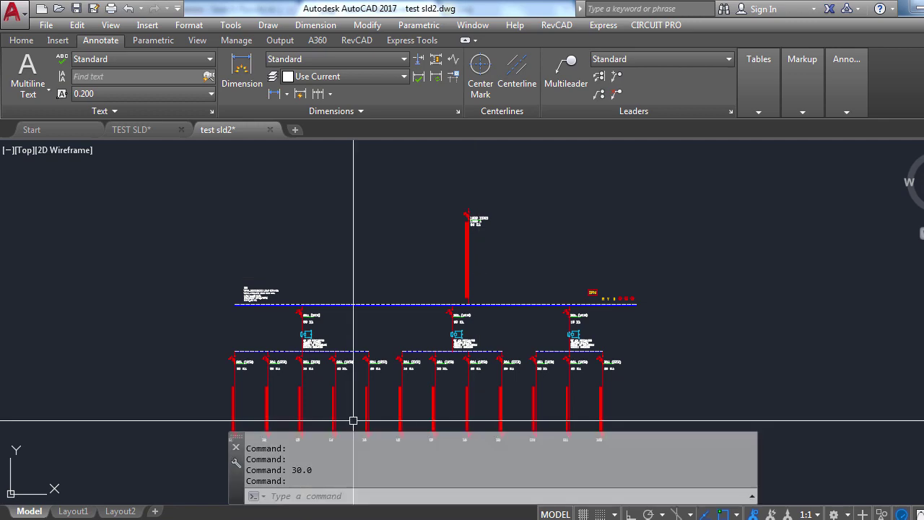
Step: Use Alt+Tab to bring back Excel's SLD sheet listing CB1–CB3 over loads L1–L12
key(alt+Tab)
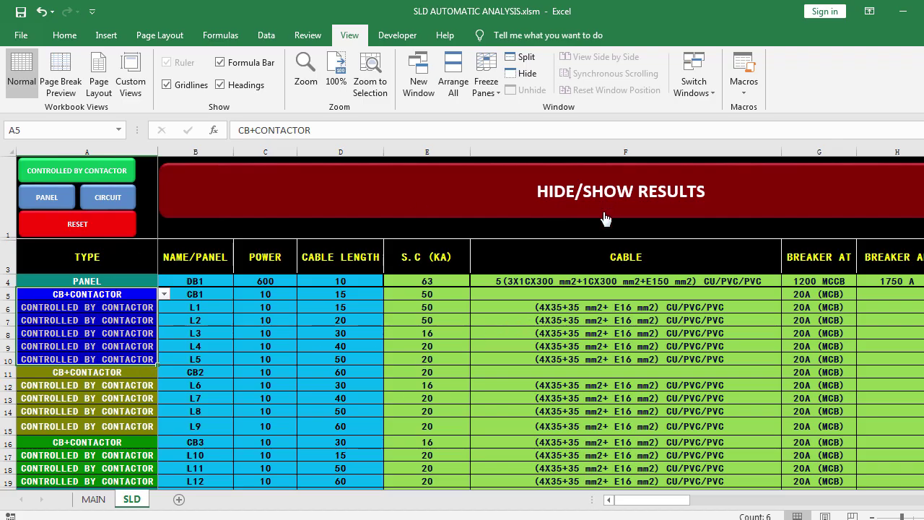